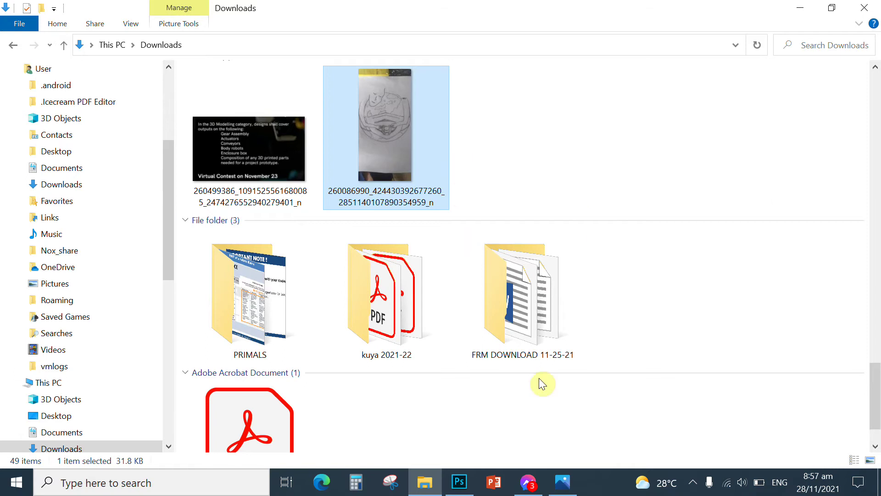
# Switch to Photoshop and create a landscape document from the A4 preset in inches, 11.693 x 8.268 at 300 pixels/inch.
pyautogui.click(461, 484)
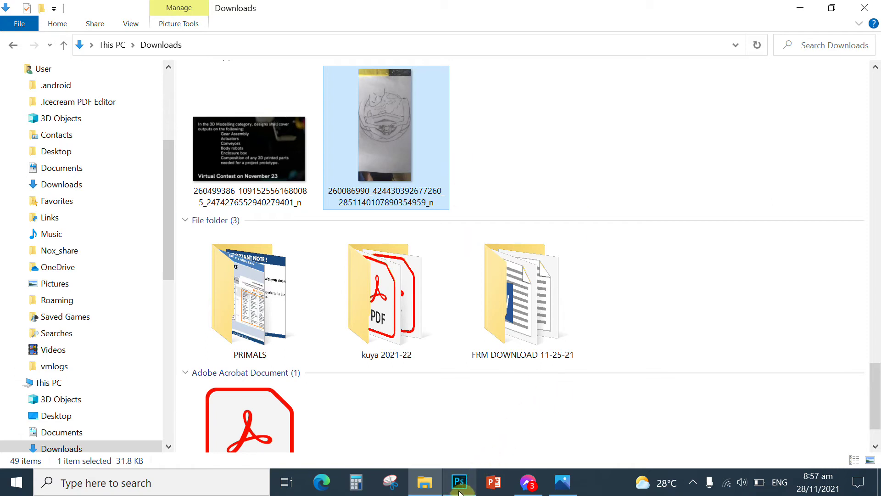
pyautogui.moveTo(460, 486)
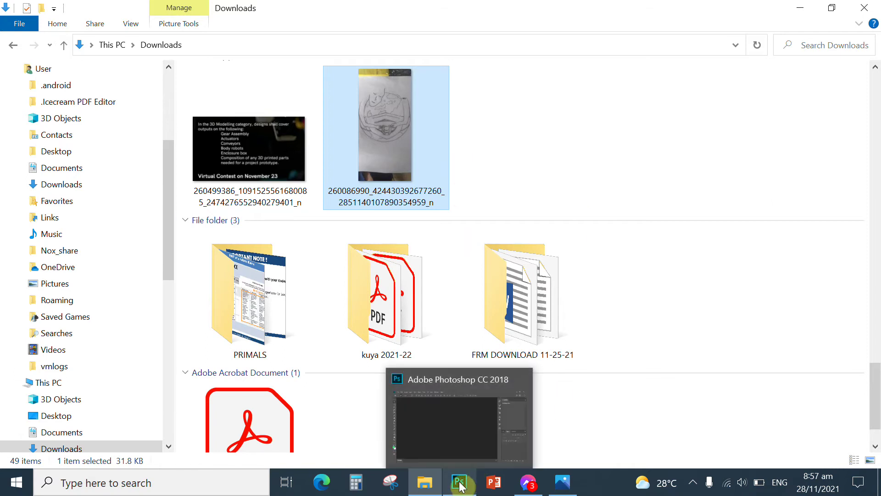
pyautogui.click(460, 484)
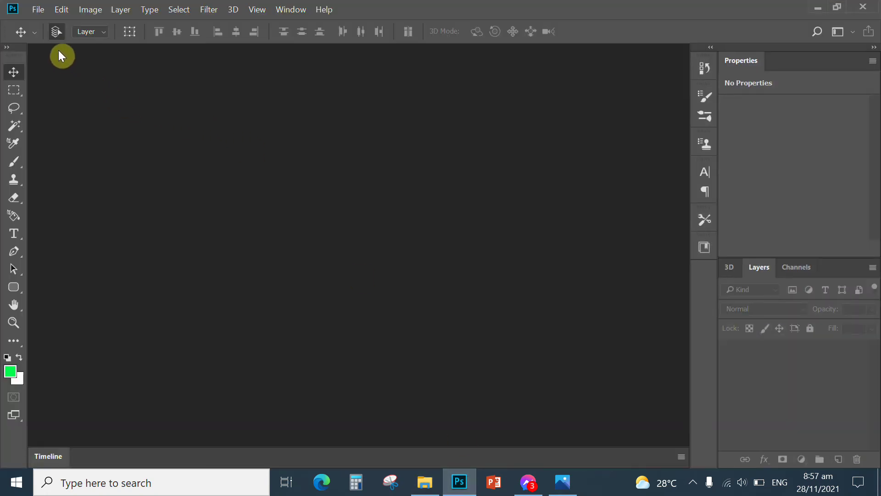
pyautogui.click(37, 10)
pyautogui.click(52, 25)
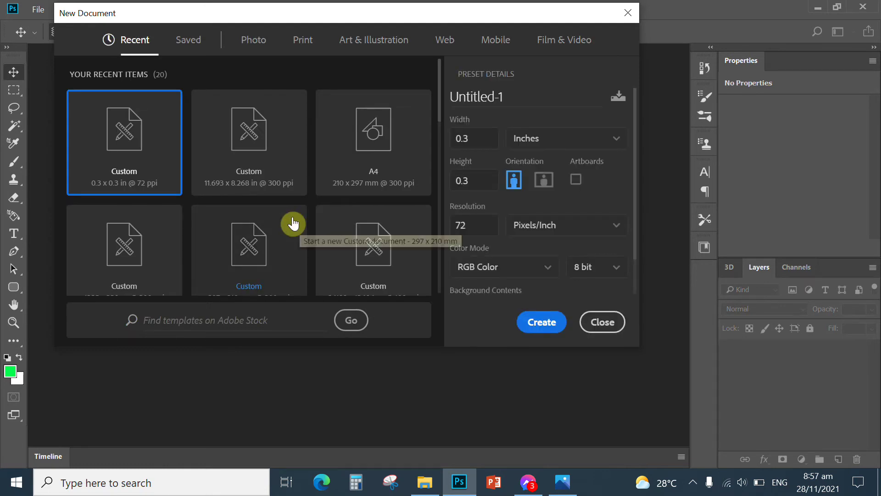
pyautogui.click(372, 144)
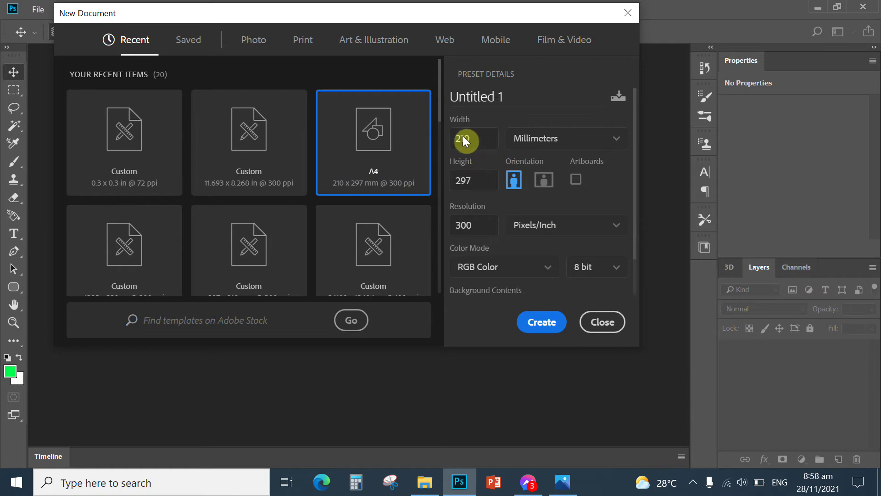
pyautogui.click(619, 143)
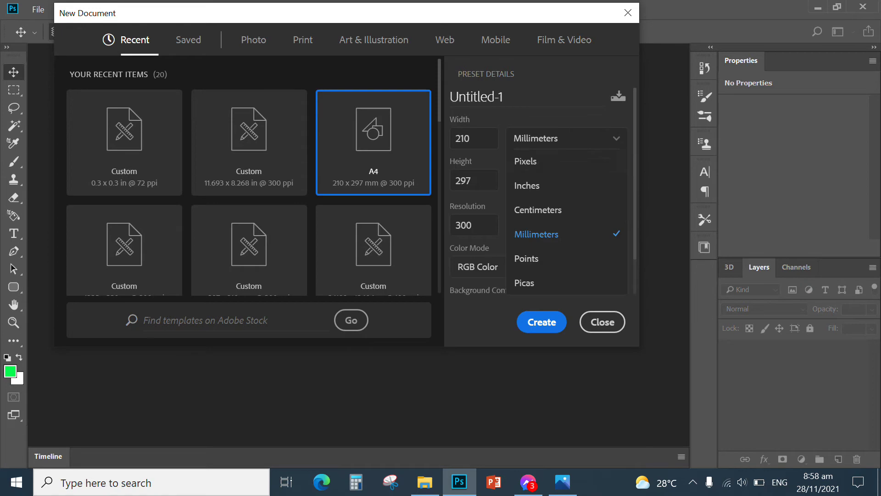
pyautogui.click(527, 186)
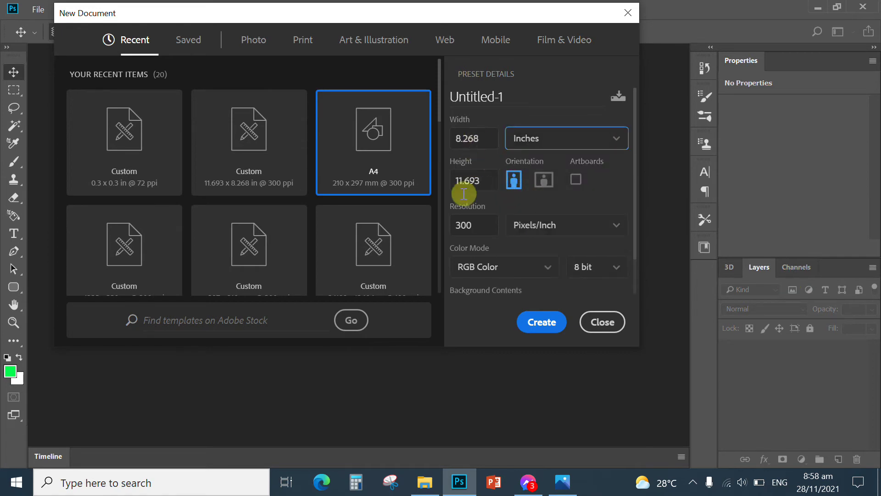
pyautogui.click(544, 180)
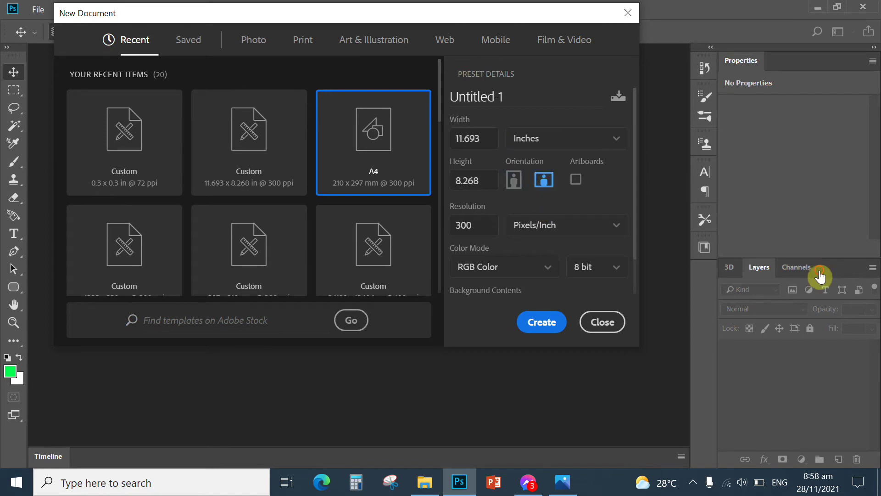
pyautogui.click(543, 328)
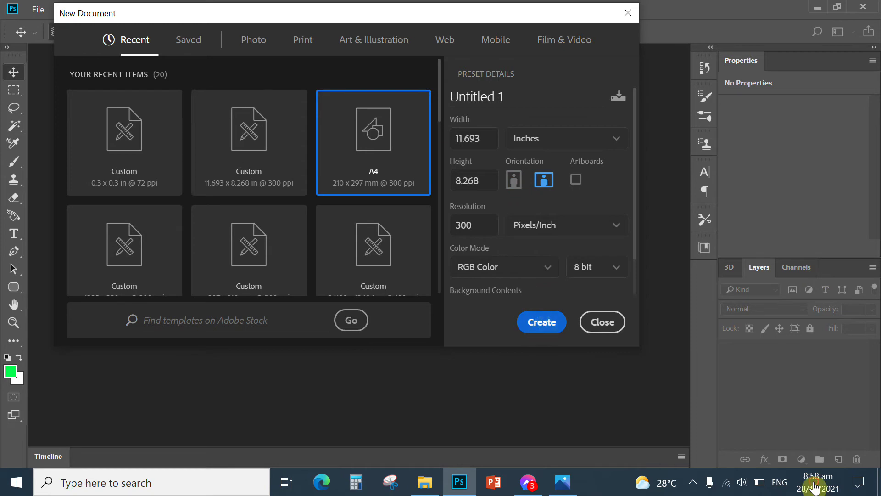
pyautogui.click(538, 319)
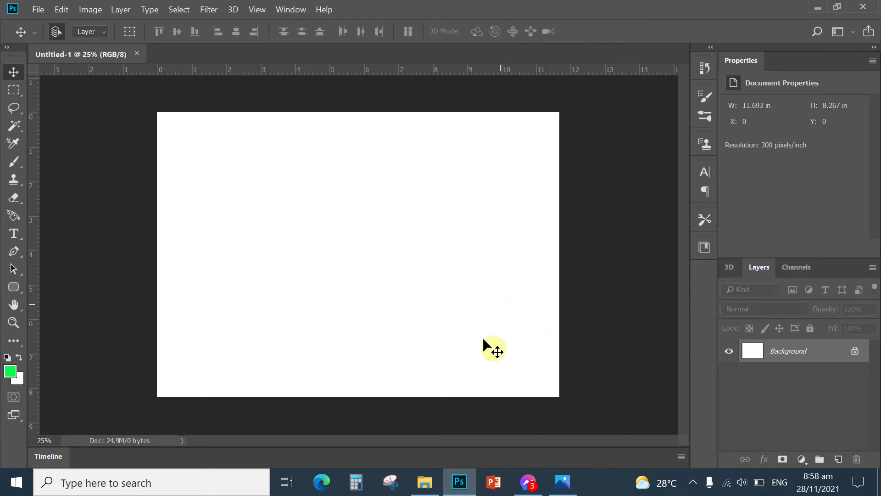
# Place the pencil sketch photo from the Downloads folder on the canvas at about 51.5% scale and rasterize its layer.
pyautogui.click(426, 485)
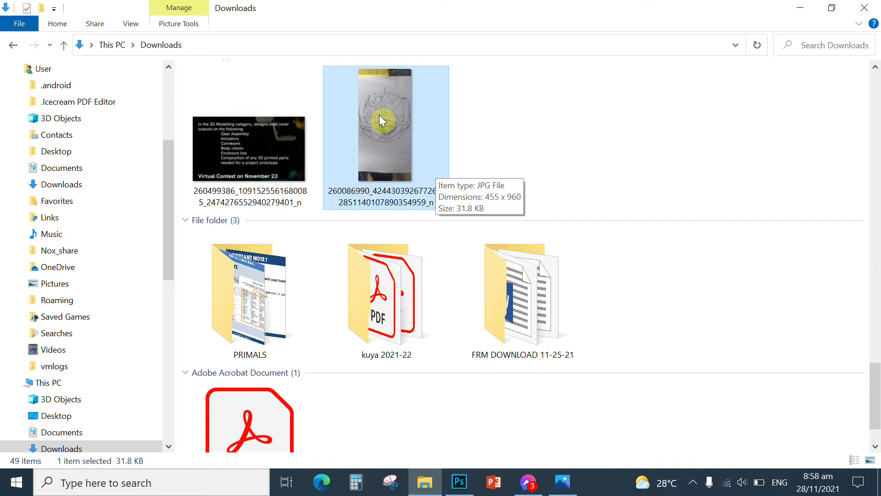
pyautogui.moveTo(376, 133); pyautogui.dragTo(348, 250)
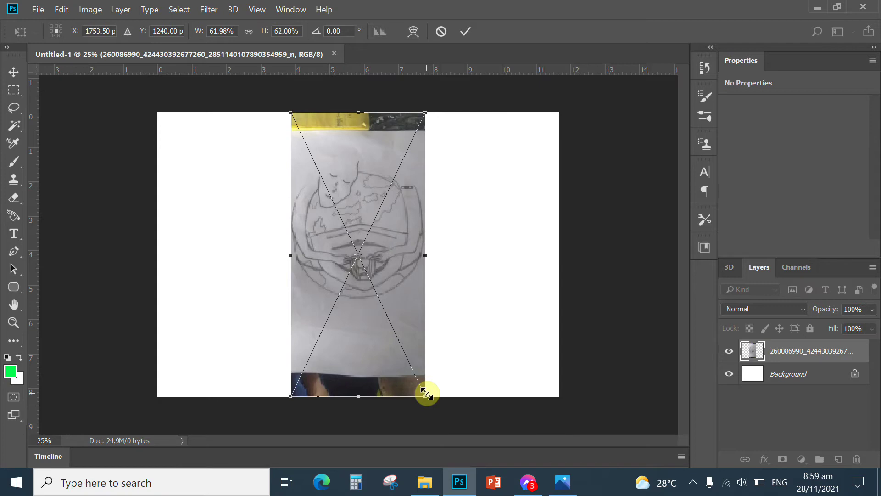
pyautogui.moveTo(426, 393); pyautogui.dragTo(404, 374)
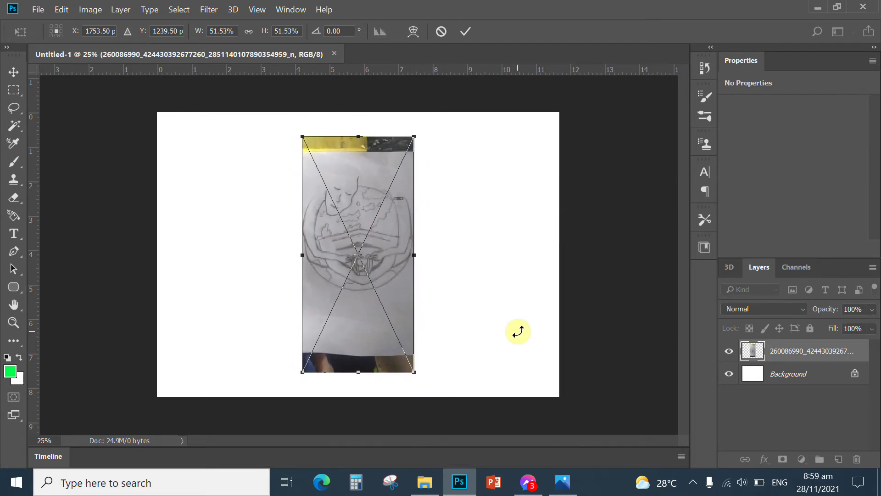
pyautogui.press('Return')
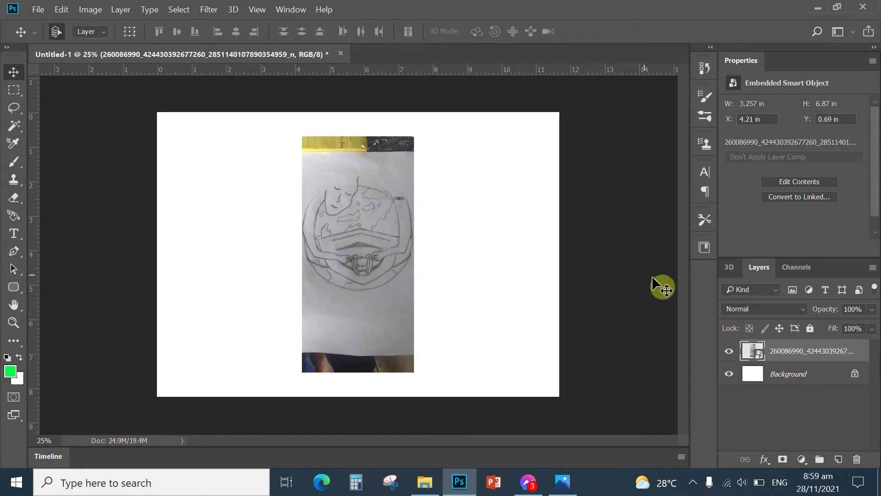
pyautogui.rightClick(775, 351)
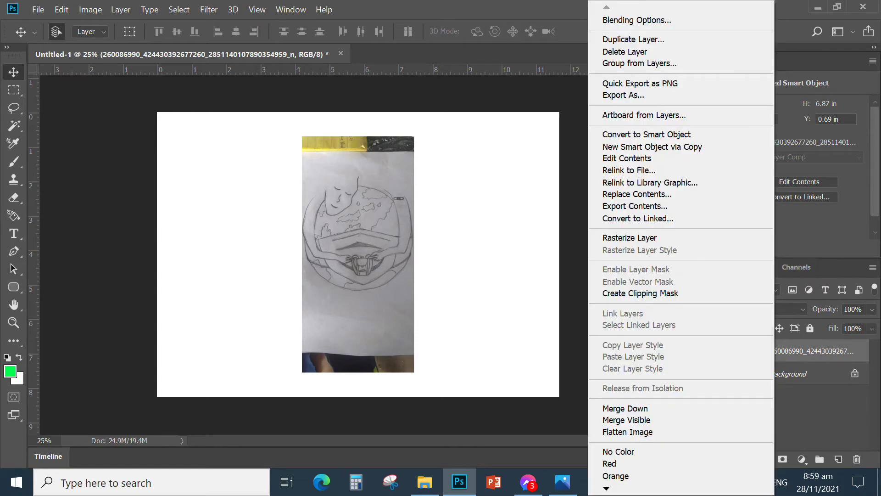
pyautogui.click(631, 238)
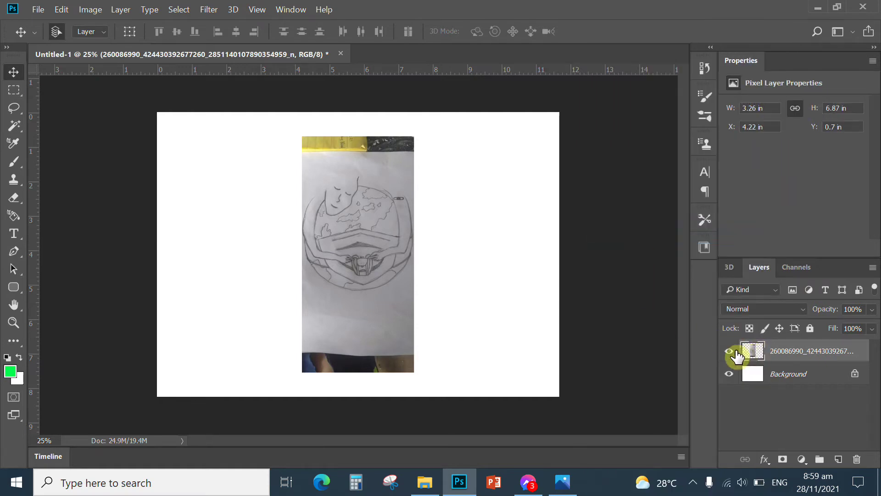
# Delete the strips above and below the drawing from the photo using rectangular marquee selections, and clear the selection.
pyautogui.click(14, 90)
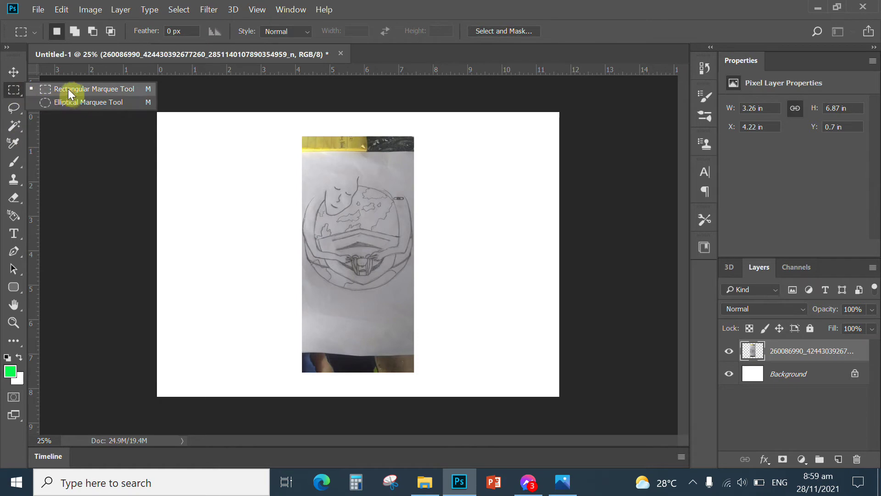
pyautogui.click(104, 131)
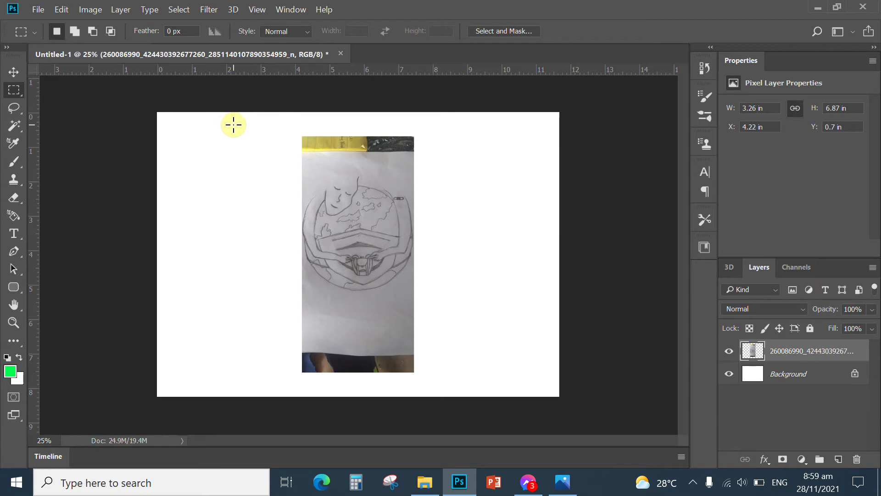
pyautogui.moveTo(233, 125)
pyautogui.mouseDown()
pyautogui.moveTo(304, 142)
pyautogui.moveTo(422, 151)
pyautogui.moveTo(486, 173)
pyautogui.mouseUp()
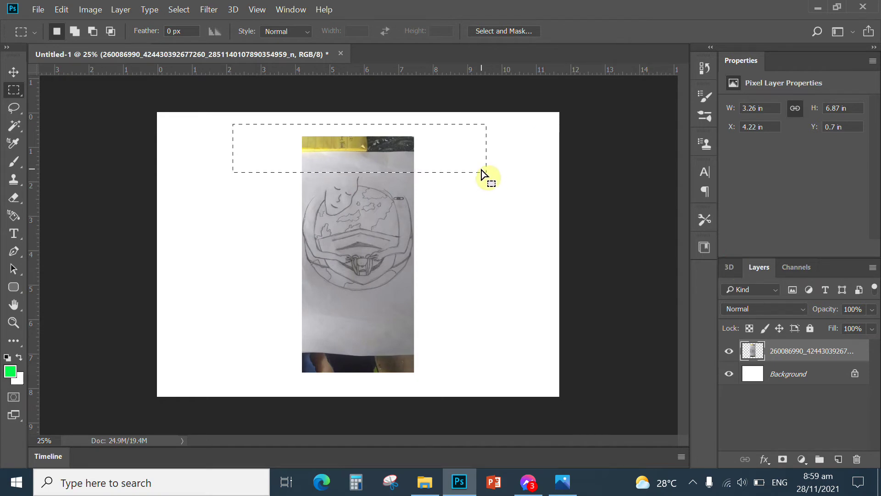
pyautogui.press('Delete')
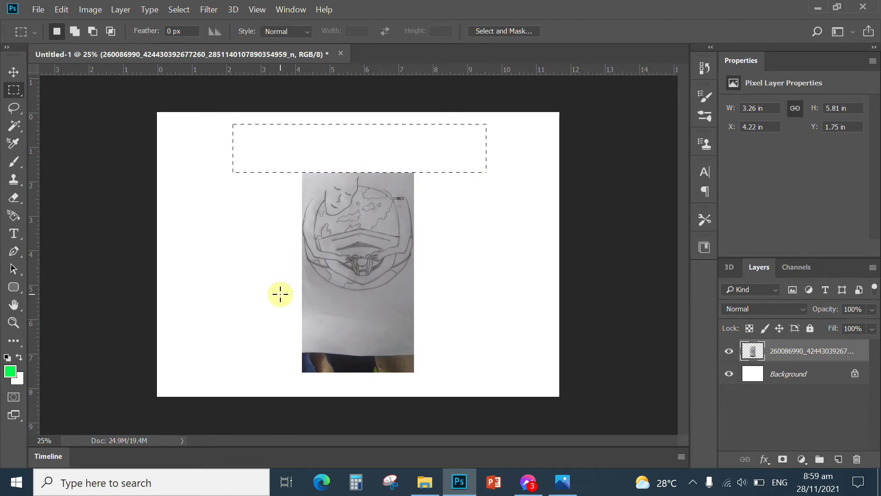
pyautogui.moveTo(275, 295); pyautogui.dragTo(450, 388)
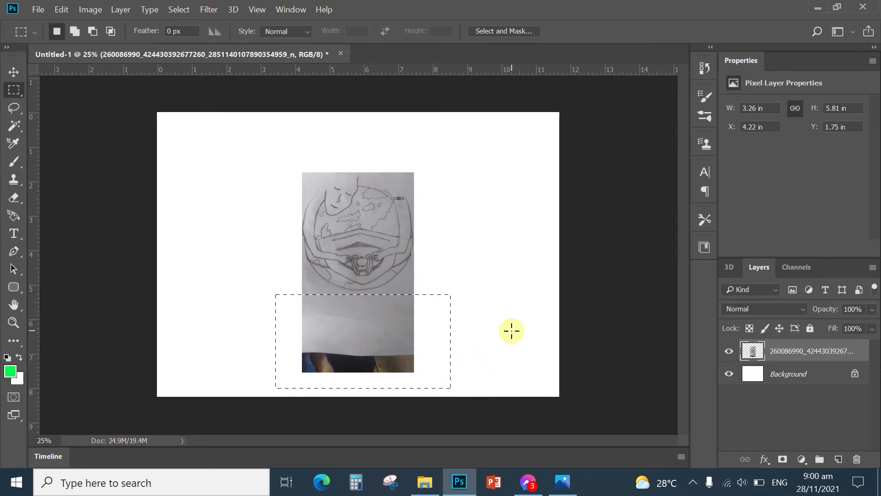
pyautogui.press('Delete')
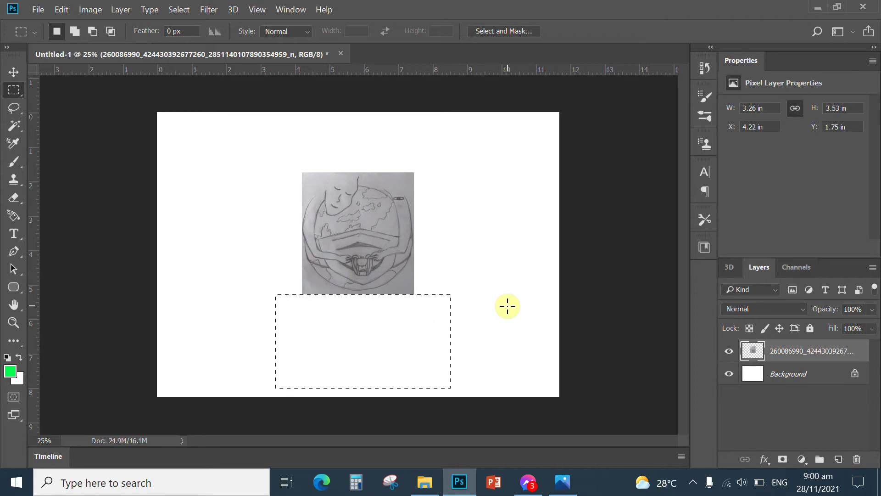
pyautogui.click(507, 306)
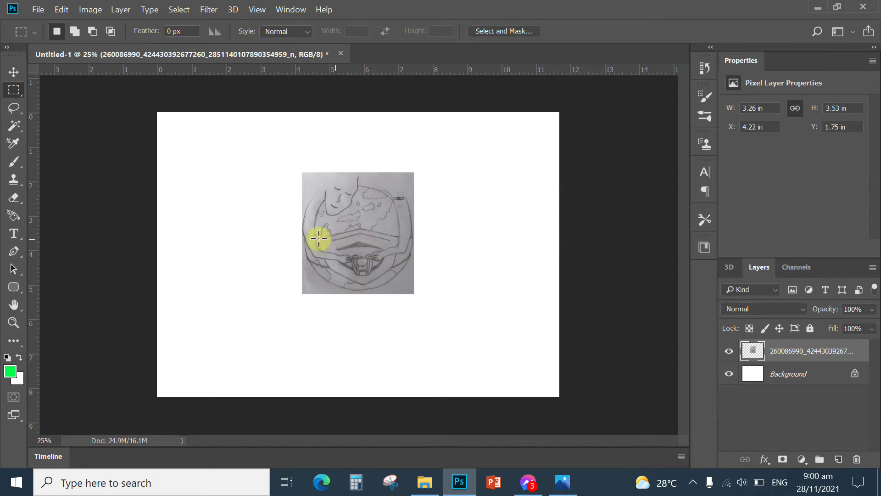
# Enlarge the trimmed sketch with Free Transform to about 172% and move it to the middle of the canvas.
pyautogui.click(14, 72)
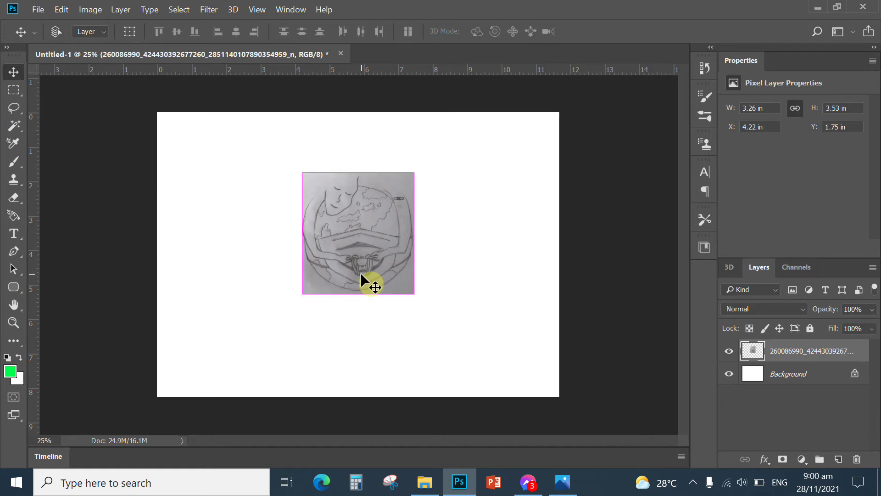
pyautogui.hotkey('ctrl', 't')
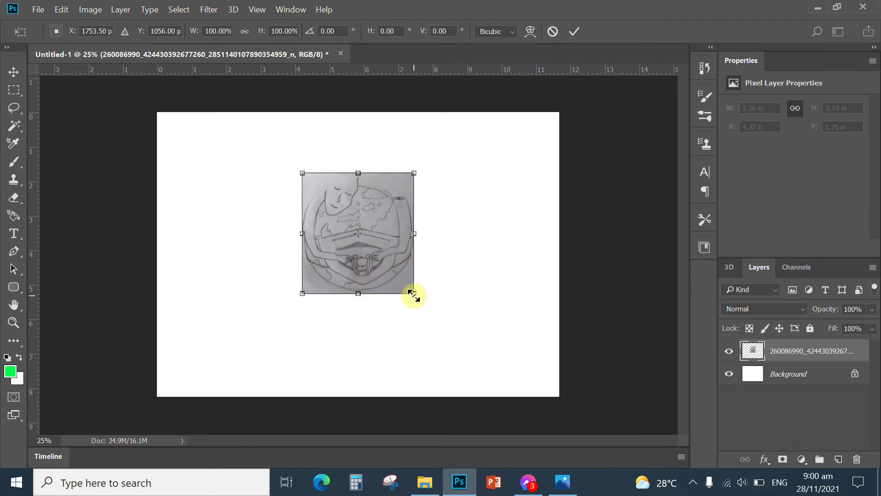
pyautogui.moveTo(412, 296); pyautogui.dragTo(481, 366)
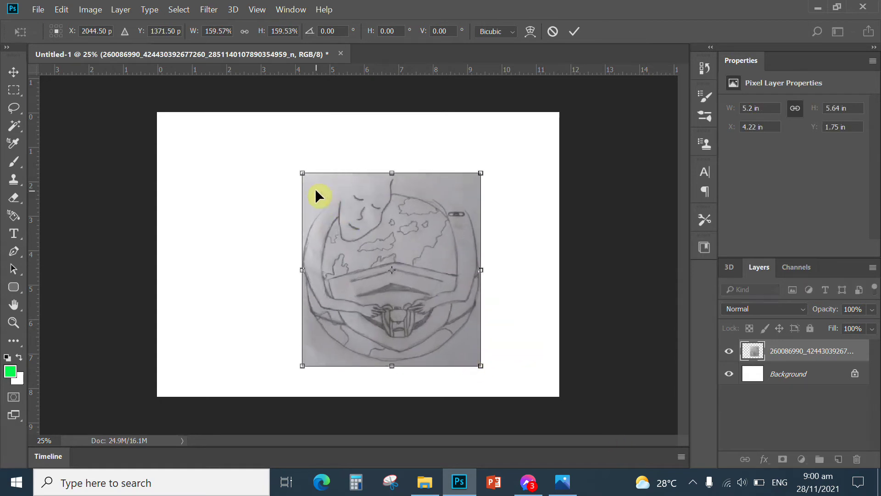
pyautogui.moveTo(302, 173)
pyautogui.mouseDown()
pyautogui.moveTo(271, 145)
pyautogui.moveTo(288, 157)
pyautogui.mouseUp()
pyautogui.moveTo(411, 246)
pyautogui.mouseDown()
pyautogui.moveTo(373, 236)
pyautogui.moveTo(388, 240)
pyautogui.mouseUp()
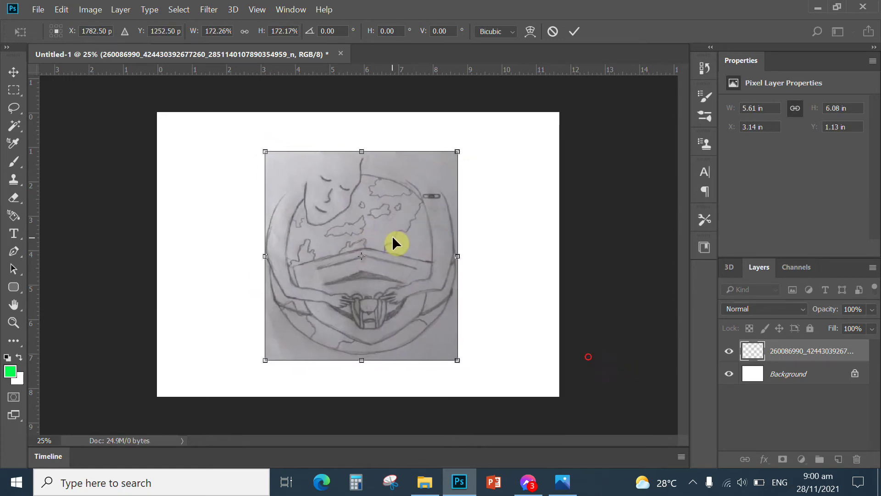
pyautogui.press('Return')
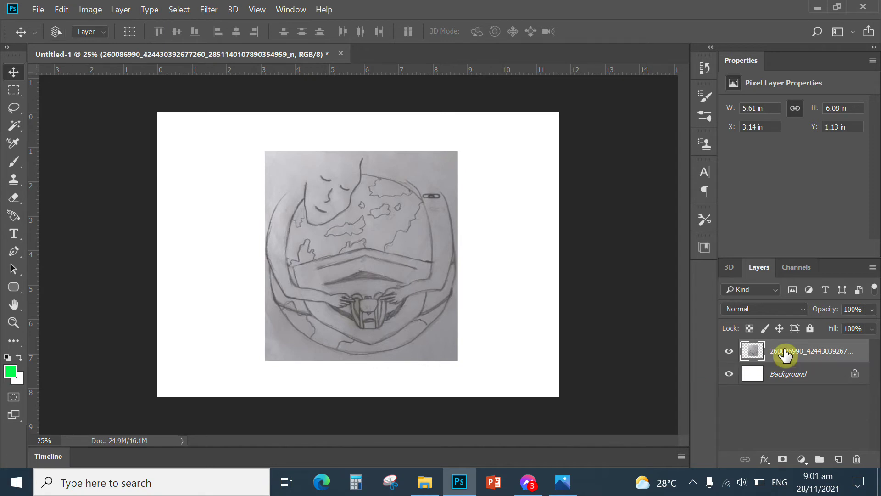
# Duplicate the sketch layer, naming the copy "trace", and hide the original layer.
pyautogui.hotkey('ctrl', 'j')
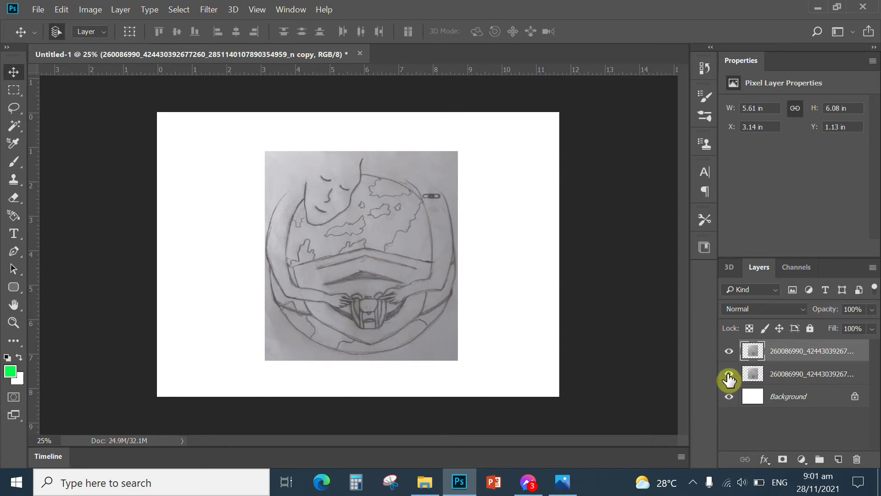
pyautogui.click(729, 377)
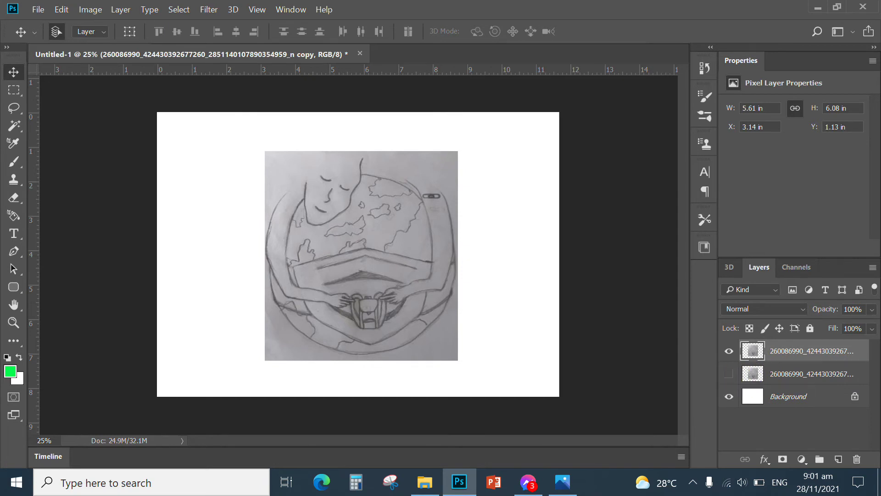
pyautogui.doubleClick(787, 352)
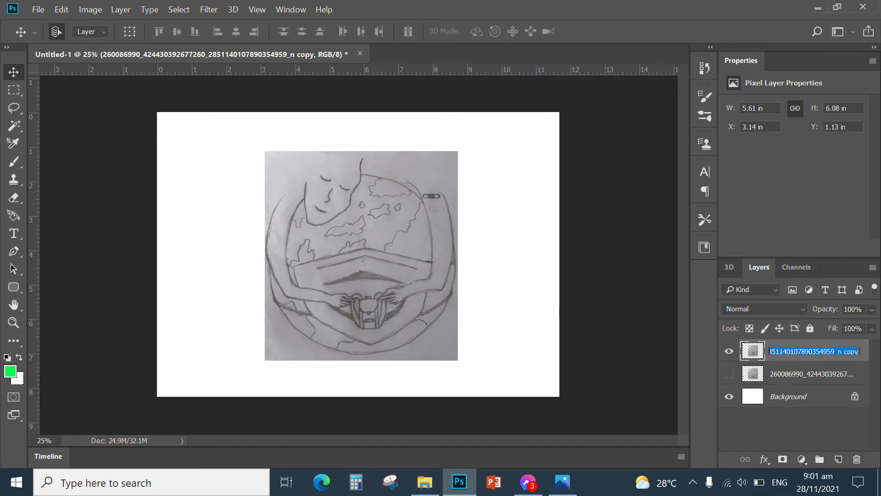
pyautogui.write('trace')
pyautogui.press('Return')
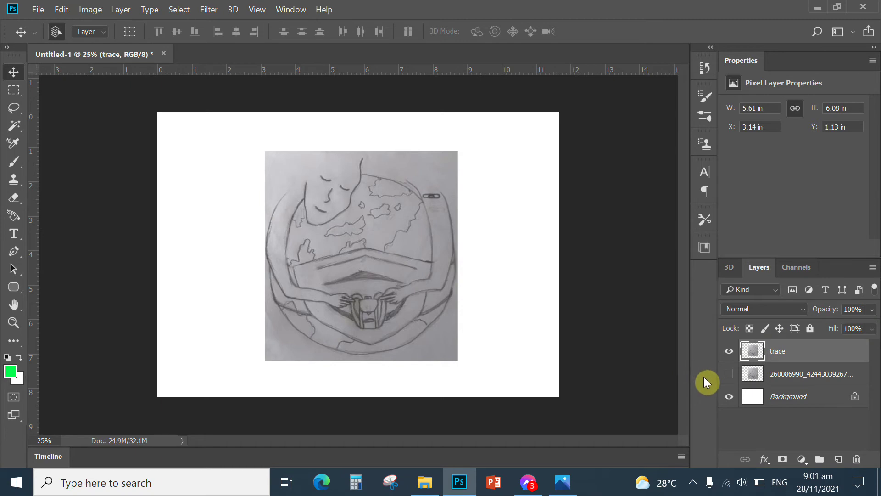
# Lock all attributes of the trace layer and try to move the sketch on the canvas.
pyautogui.click(729, 374)
pyautogui.click(810, 328)
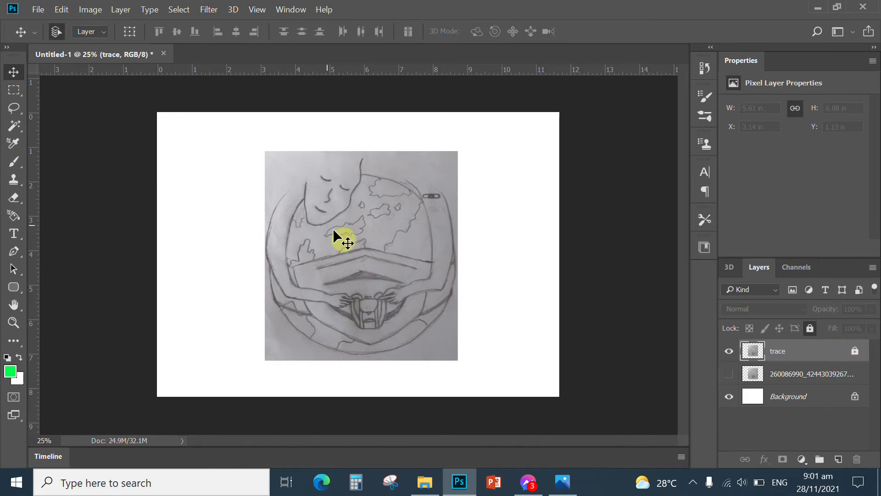
pyautogui.moveTo(337, 249)
pyautogui.mouseDown()
pyautogui.moveTo(293, 261)
pyautogui.moveTo(368, 216)
pyautogui.mouseUp()
pyautogui.moveTo(365, 255); pyautogui.dragTo(430, 241)
pyautogui.moveTo(407, 266)
pyautogui.mouseDown()
pyautogui.moveTo(564, 374)
pyautogui.moveTo(573, 331)
pyautogui.moveTo(342, 241)
pyautogui.mouseUp()
pyautogui.moveTo(385, 204)
pyautogui.mouseDown()
pyautogui.moveTo(502, 368)
pyautogui.moveTo(386, 262)
pyautogui.mouseUp()
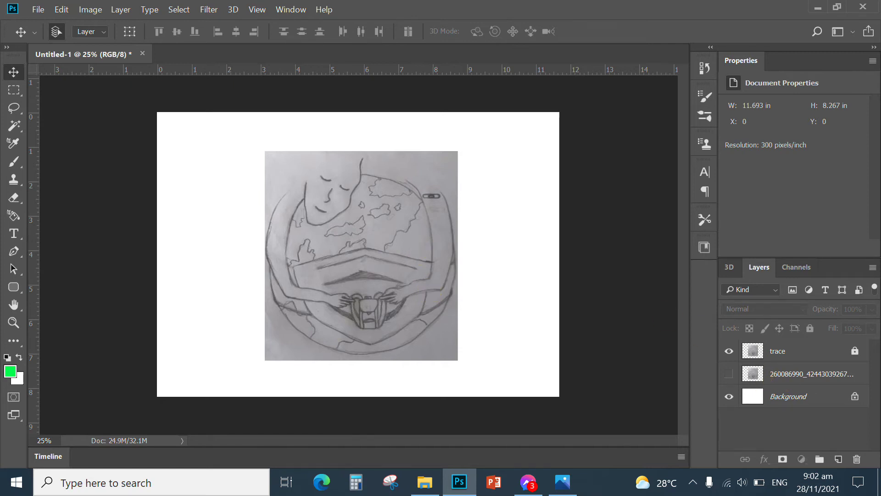
# Add a new empty layer directly above the trace layer and name it "left hand".
pyautogui.click(752, 374)
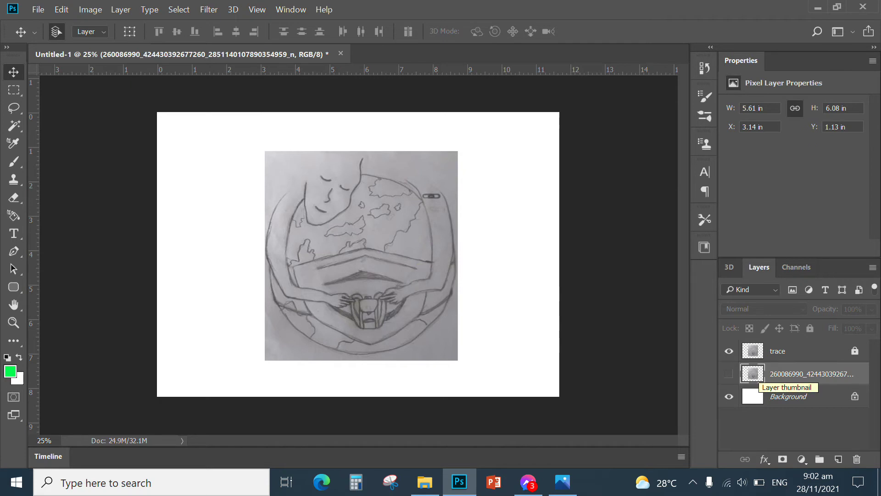
pyautogui.click(751, 353)
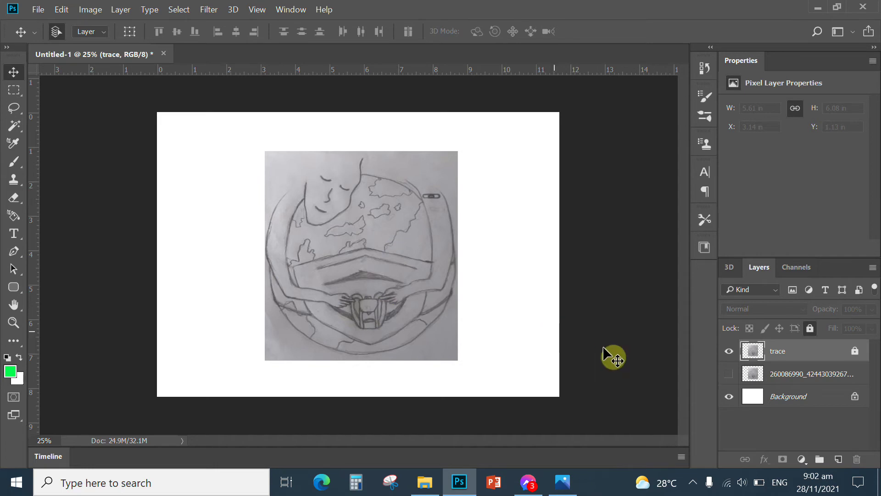
pyautogui.click(839, 460)
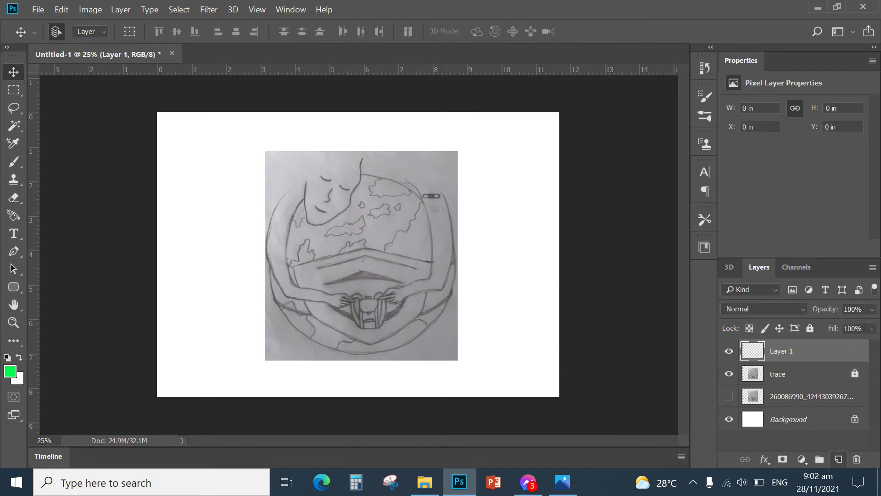
pyautogui.doubleClick(779, 352)
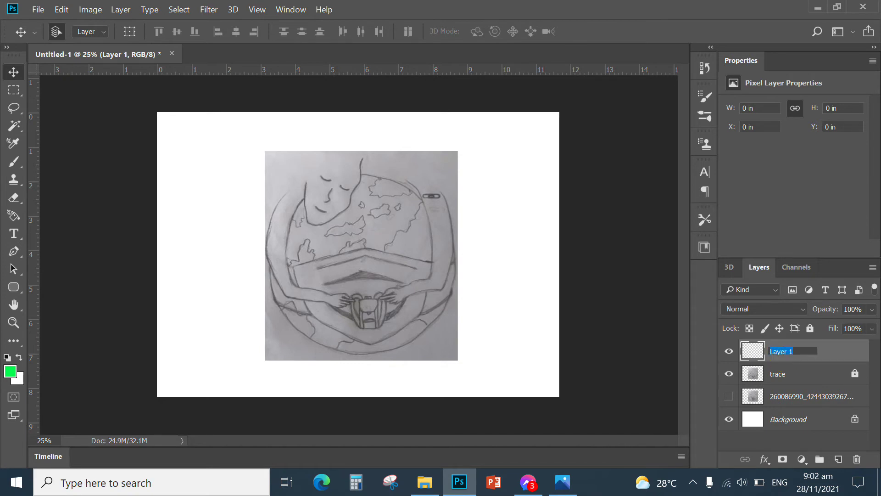
pyautogui.write('left')
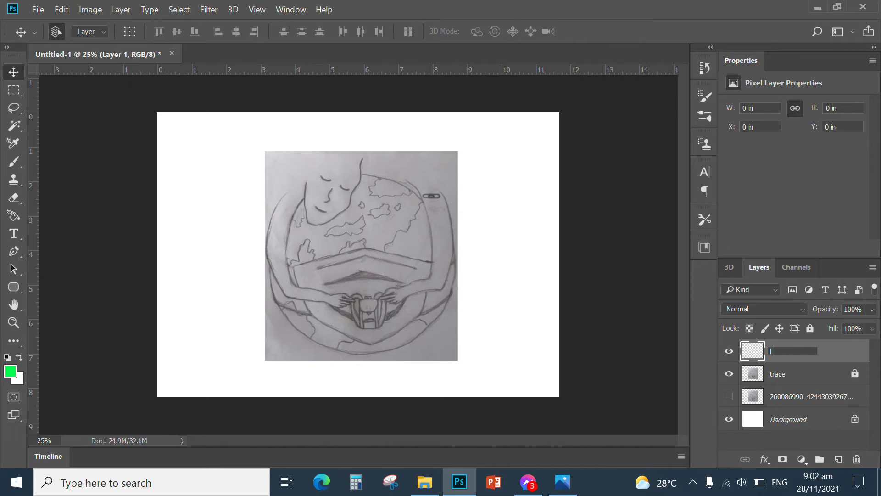
pyautogui.write(' hand')
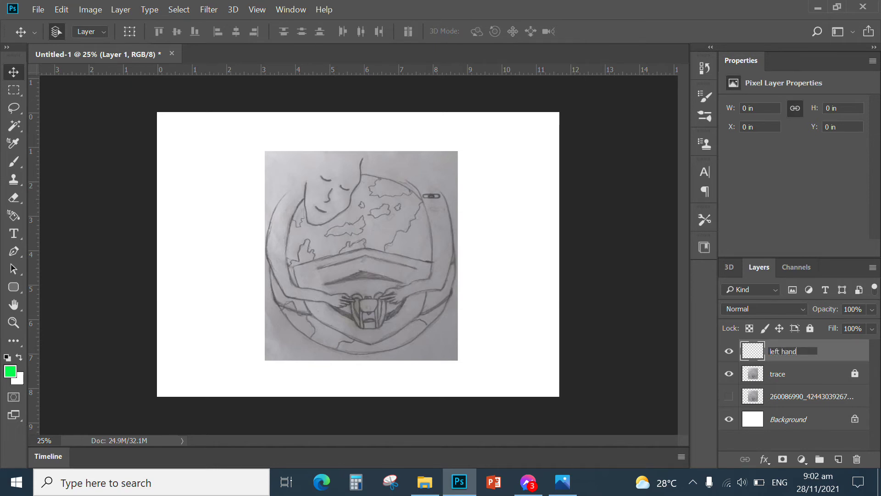
pyautogui.press('Return')
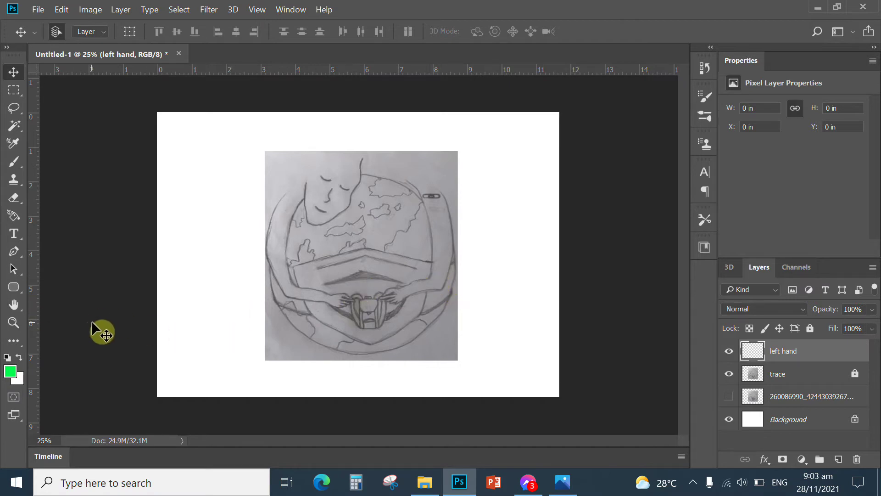
# Start a Pen tool path beside the head and curve it down the sketched arm's outer edge, removing the second anchor's outgoing handle.
pyautogui.click(13, 323)
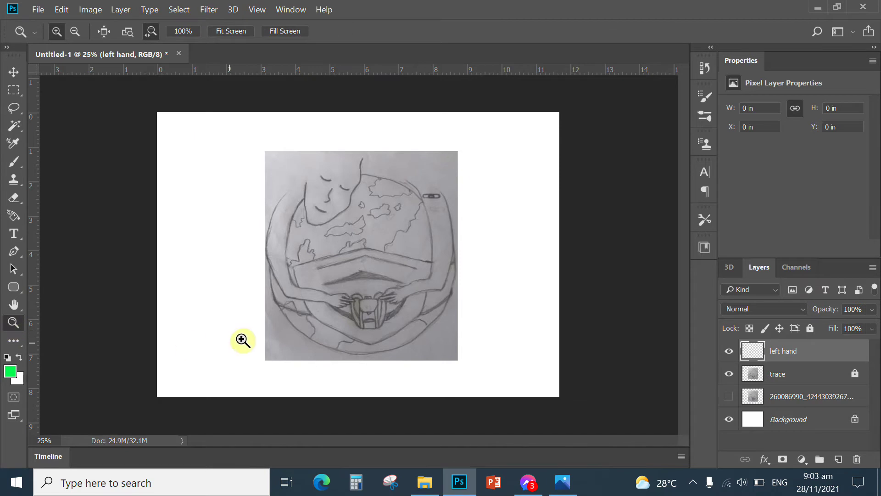
pyautogui.click(315, 294)
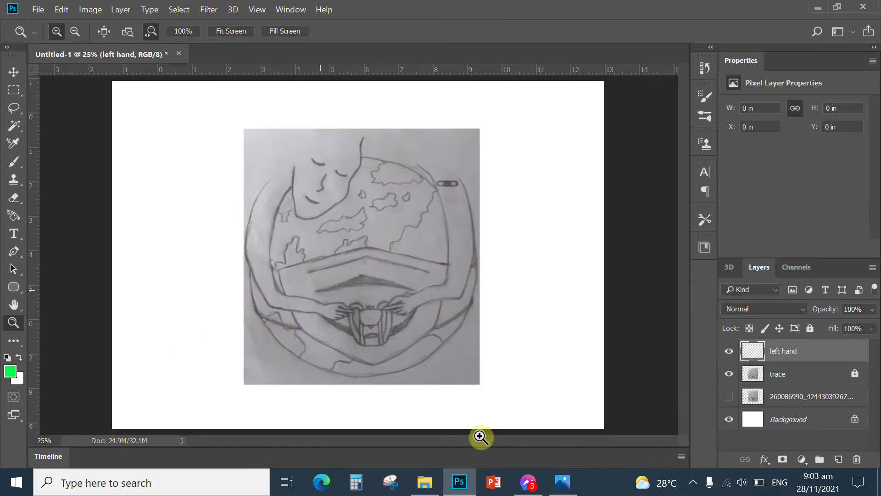
pyautogui.click(306, 298)
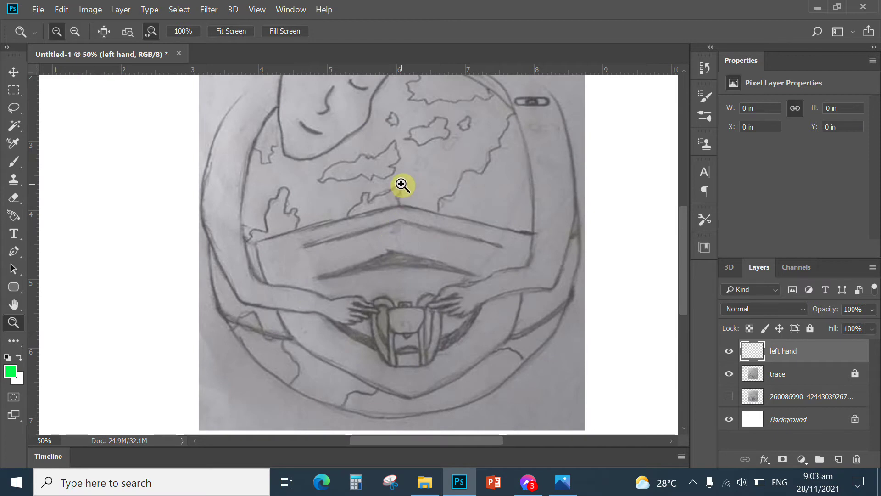
pyautogui.moveTo(400, 185); pyautogui.dragTo(362, 229)
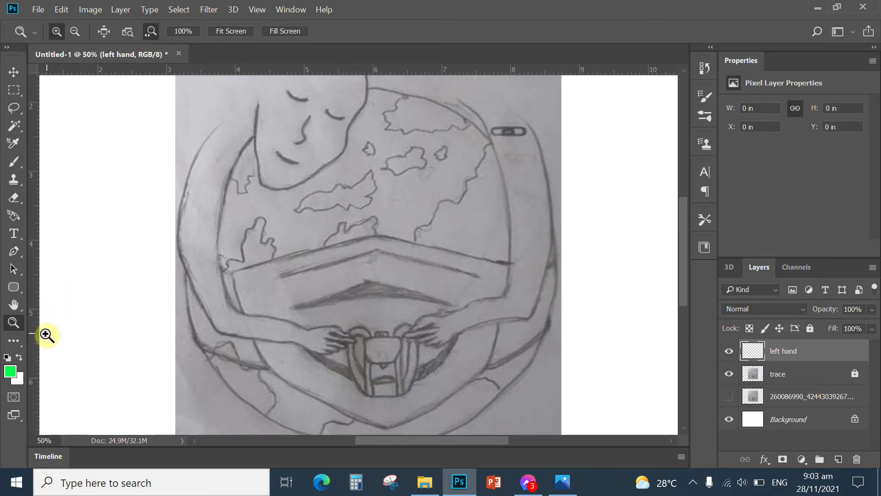
pyautogui.click(15, 252)
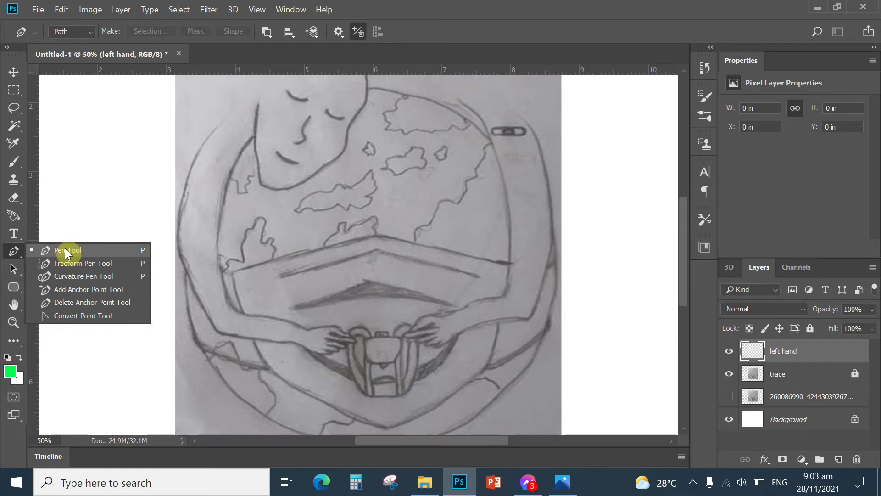
pyautogui.click(95, 375)
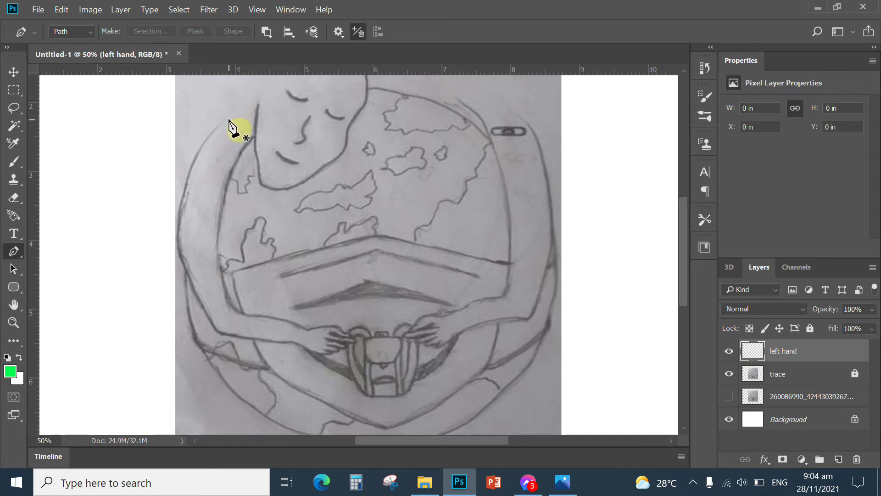
pyautogui.click(256, 86)
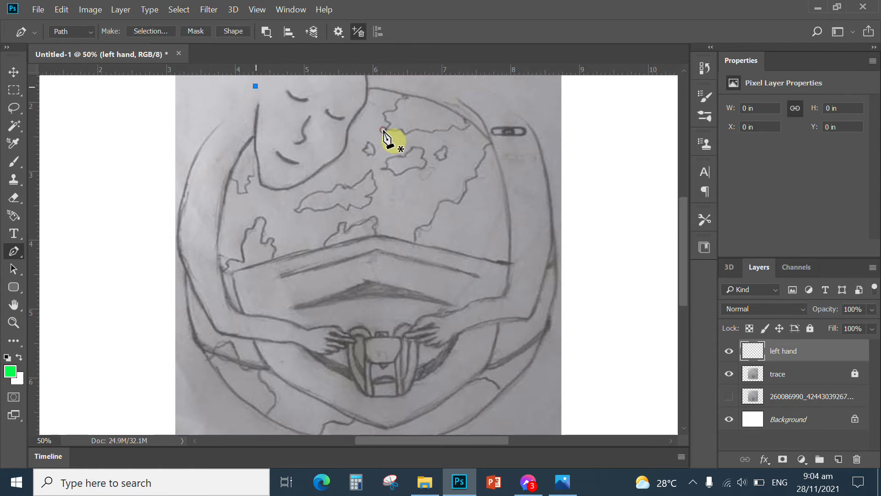
pyautogui.click(178, 209)
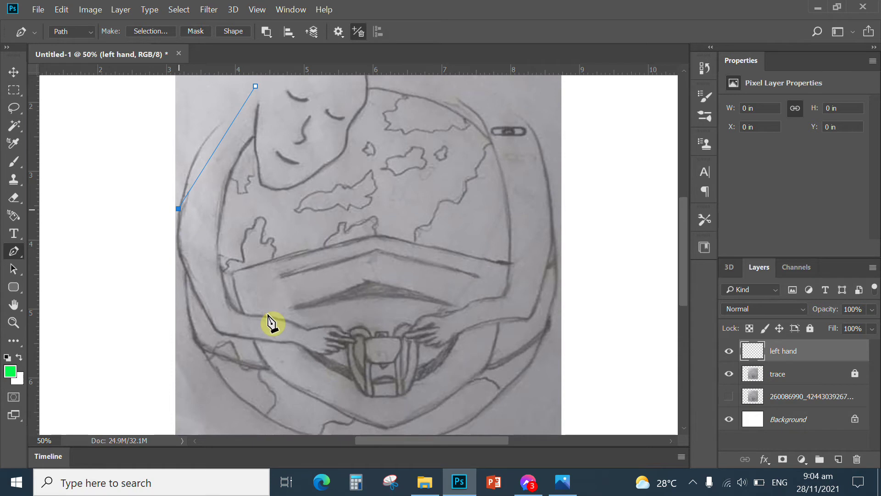
pyautogui.moveTo(178, 209); pyautogui.dragTo(164, 290)
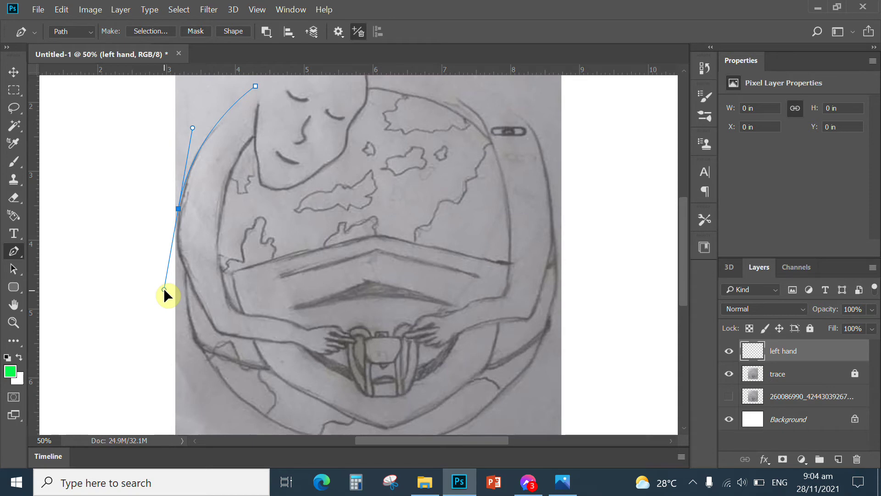
pyautogui.moveTo(164, 289)
pyautogui.mouseDown()
pyautogui.moveTo(172, 239)
pyautogui.moveTo(210, 257)
pyautogui.moveTo(162, 265)
pyautogui.moveTo(116, 248)
pyautogui.moveTo(175, 285)
pyautogui.moveTo(158, 267)
pyautogui.moveTo(165, 255)
pyautogui.moveTo(161, 294)
pyautogui.mouseUp()
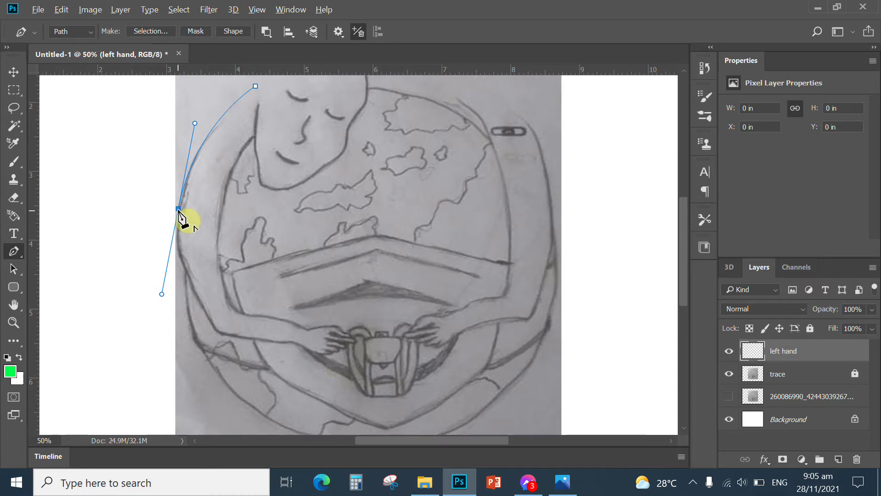
pyautogui.click(179, 209)
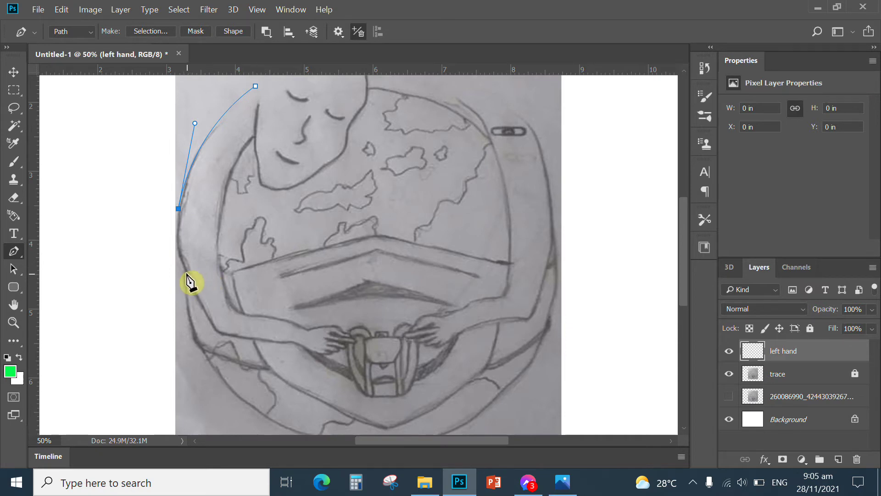
# Continue the path with curved segments down the arm's outer edge to the elbow, removing each new anchor's outgoing handle.
pyautogui.moveTo(186, 273); pyautogui.dragTo(202, 303)
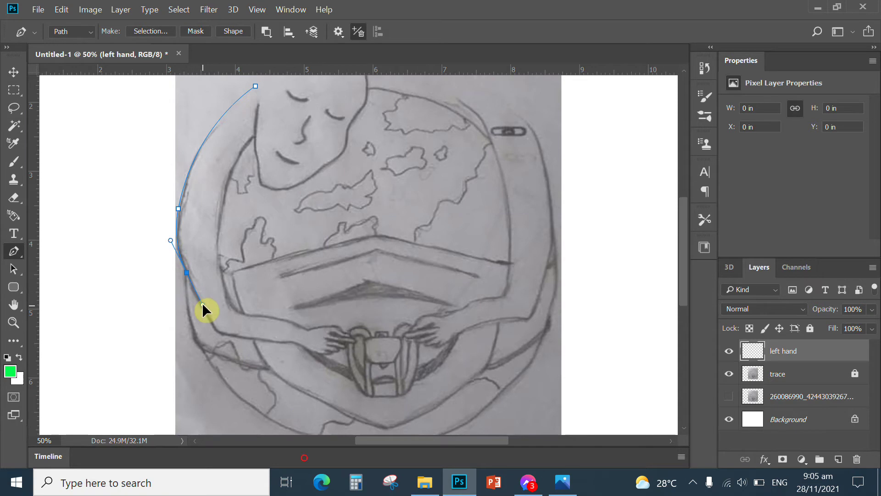
pyautogui.click(186, 272)
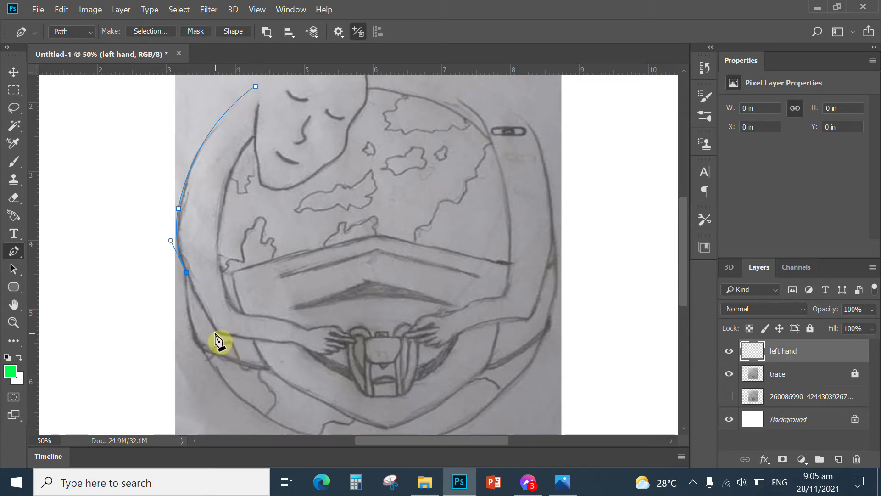
pyautogui.click(218, 331)
pyautogui.moveTo(222, 339); pyautogui.dragTo(234, 350)
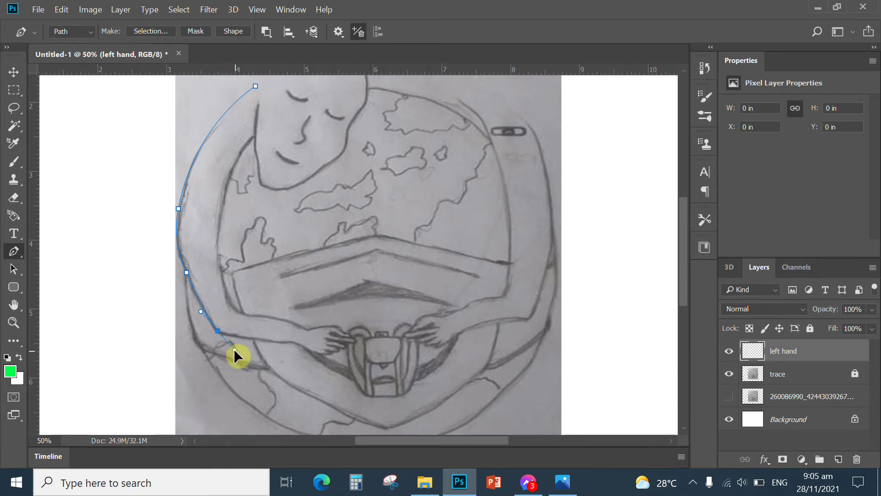
pyautogui.click(218, 331)
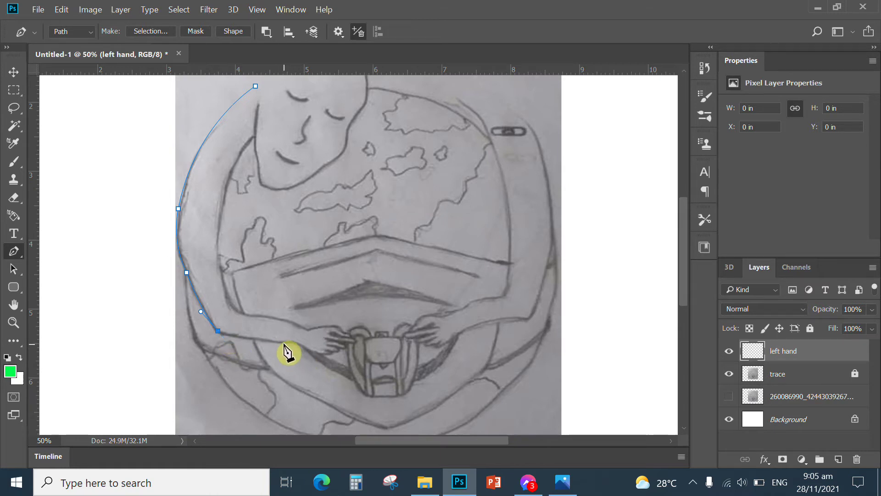
# Extend the path from the elbow along the underside of the forearm to the wrist with two curved segments.
pyautogui.click(280, 342)
pyautogui.moveTo(280, 342); pyautogui.dragTo(318, 344)
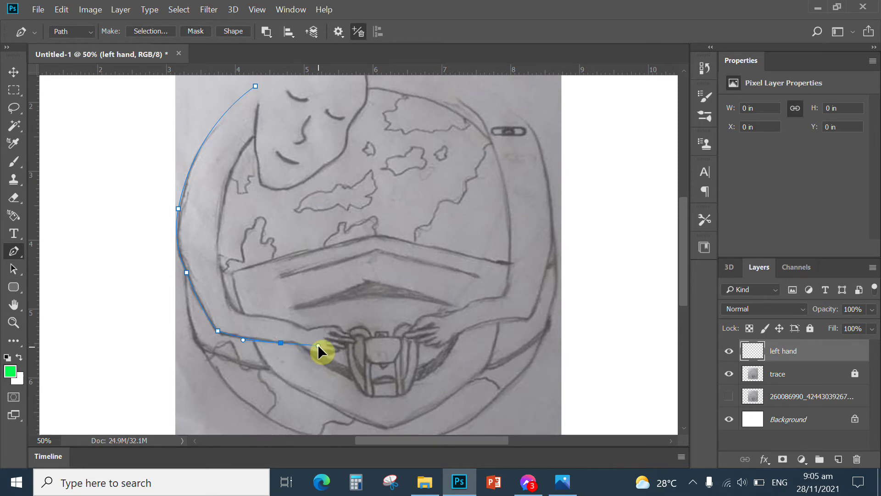
pyautogui.keyDown('alt'); pyautogui.click(280, 342); pyautogui.keyUp('alt')
pyautogui.moveTo(302, 345); pyautogui.dragTo(310, 351)
# Remove the wrist anchor's outgoing handle and curve the path under the palm to the lowest finger, ending in a corner anchor.
pyautogui.hotkey('ctrl', '+')
pyautogui.hotkey('ctrl', '+')
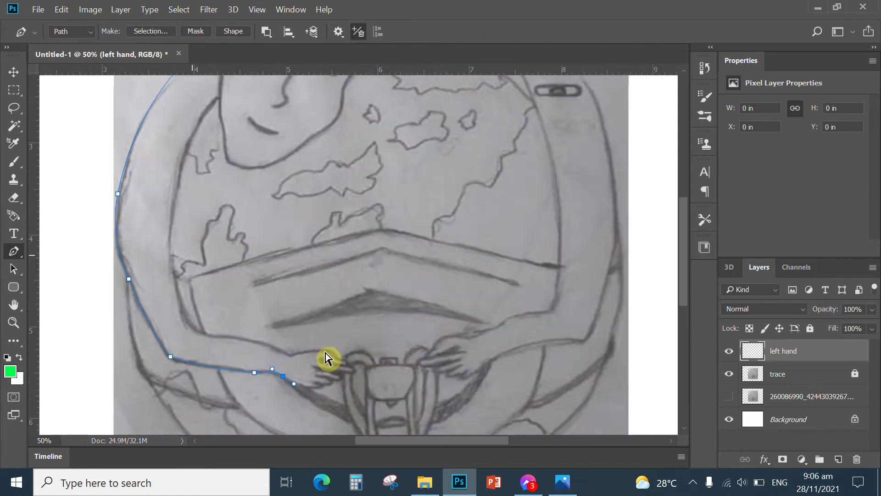
pyautogui.hotkey('ctrl', '+')
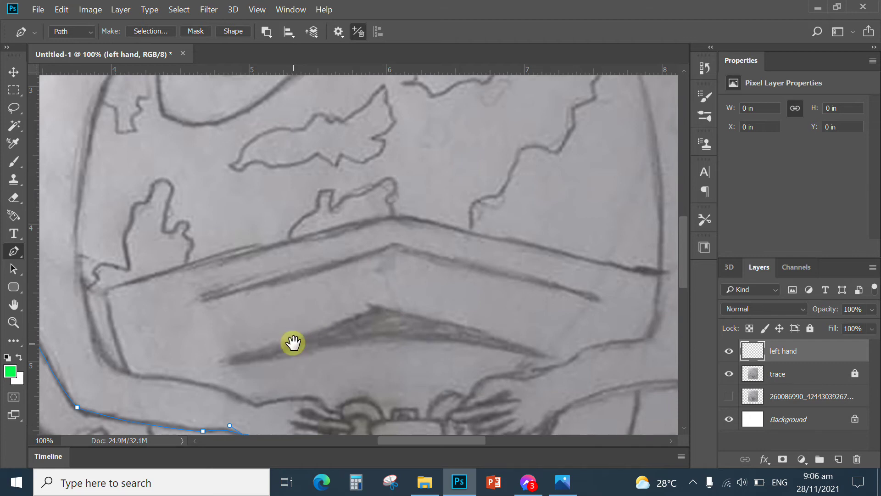
pyautogui.moveTo(285, 360); pyautogui.dragTo(344, 244)
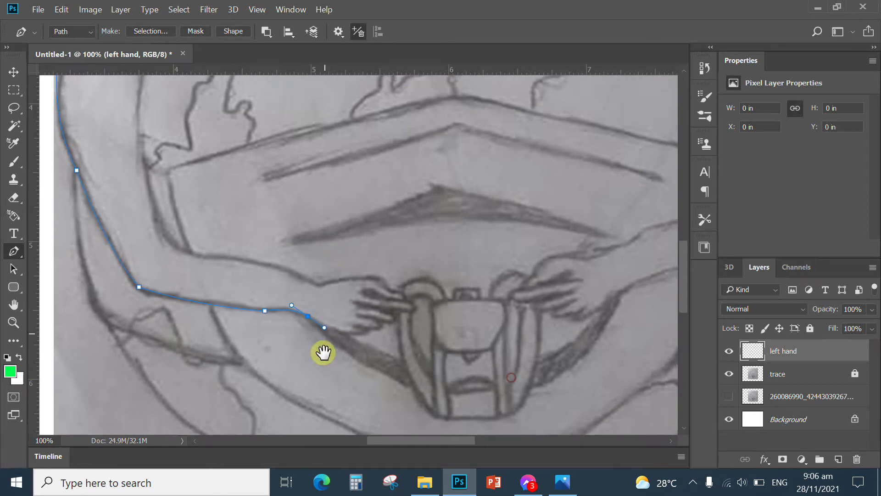
pyautogui.scroll(-2, 320, 321)
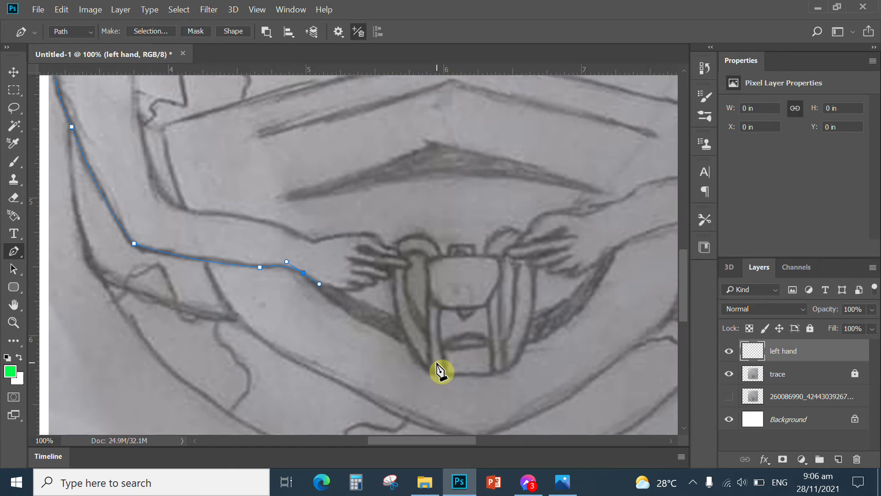
pyautogui.moveTo(431, 360)
pyautogui.mouseDown()
pyautogui.moveTo(372, 325)
pyautogui.moveTo(306, 361)
pyautogui.mouseUp()
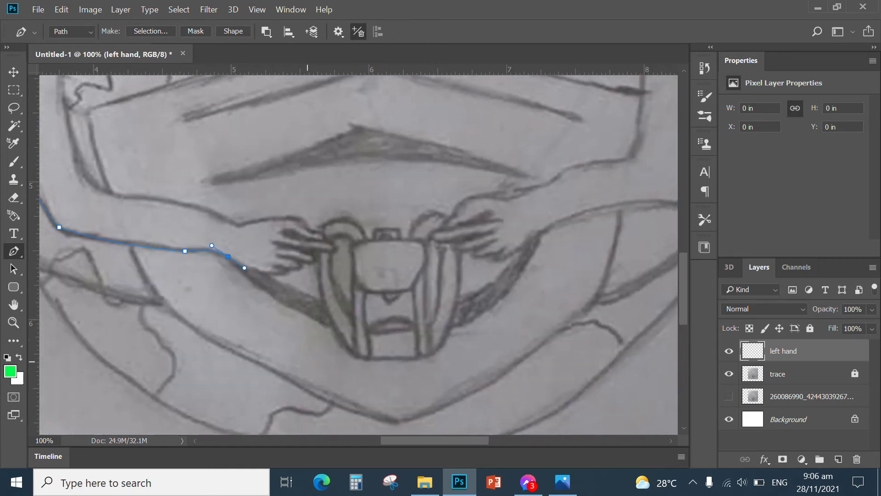
pyautogui.hotkey('ctrl', '+')
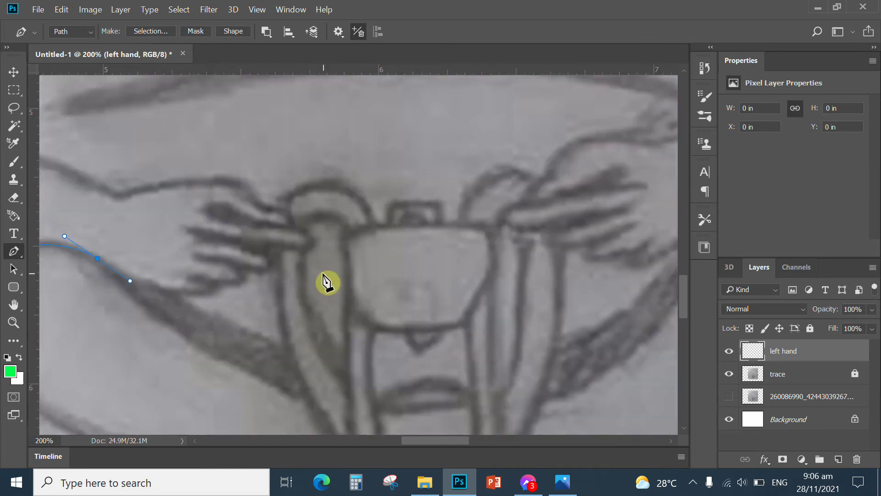
pyautogui.moveTo(298, 228)
pyautogui.mouseDown()
pyautogui.moveTo(449, 259)
pyautogui.moveTo(457, 251)
pyautogui.mouseUp()
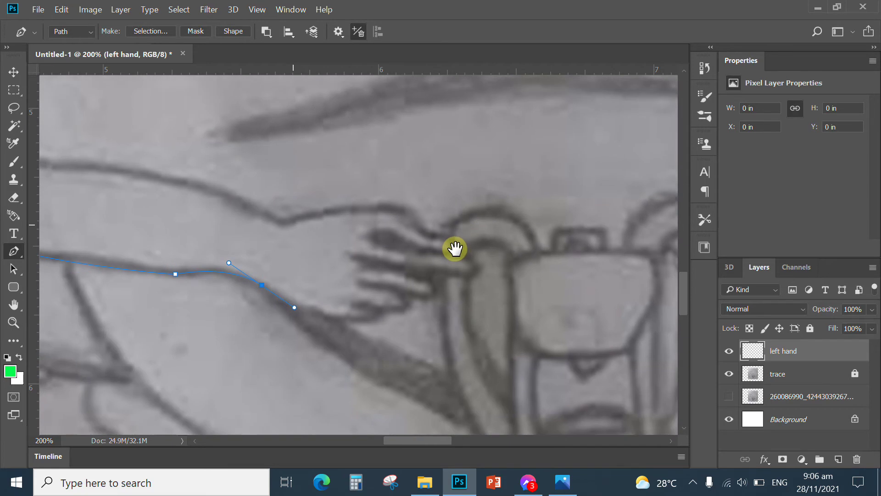
pyautogui.keyDown('alt'); pyautogui.click(261, 283); pyautogui.keyUp('alt')
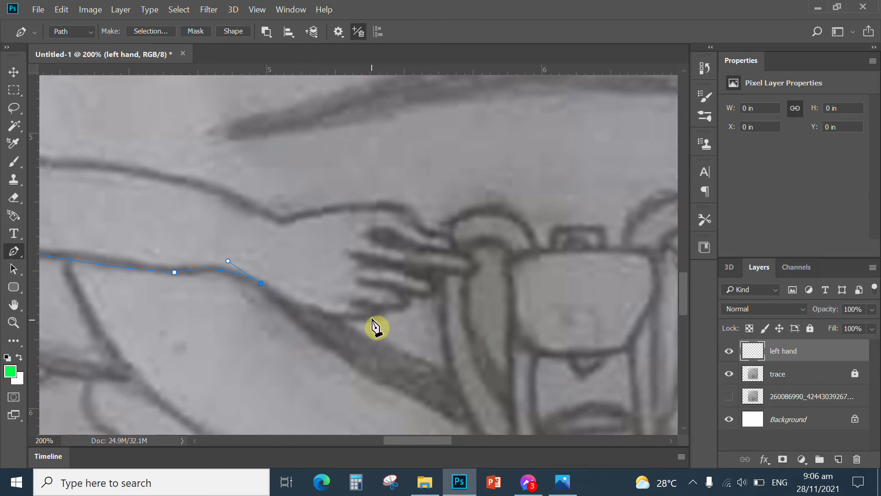
pyautogui.moveTo(374, 317); pyautogui.dragTo(431, 303)
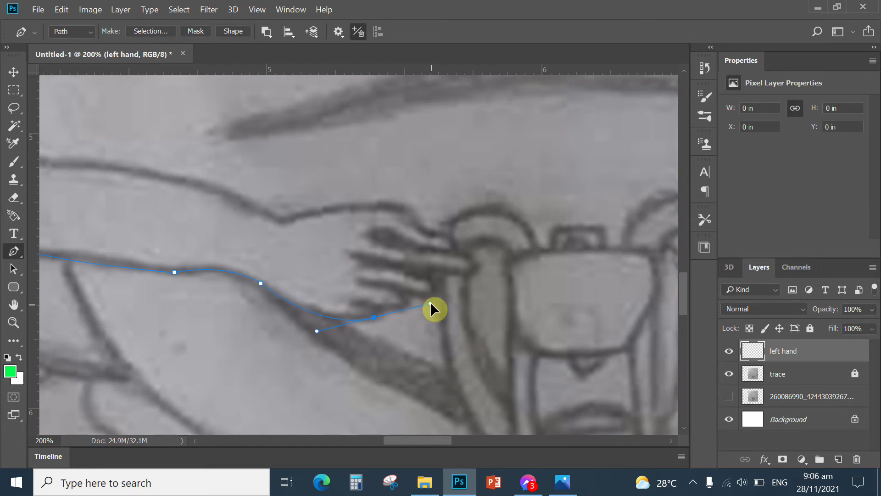
pyautogui.click(374, 317)
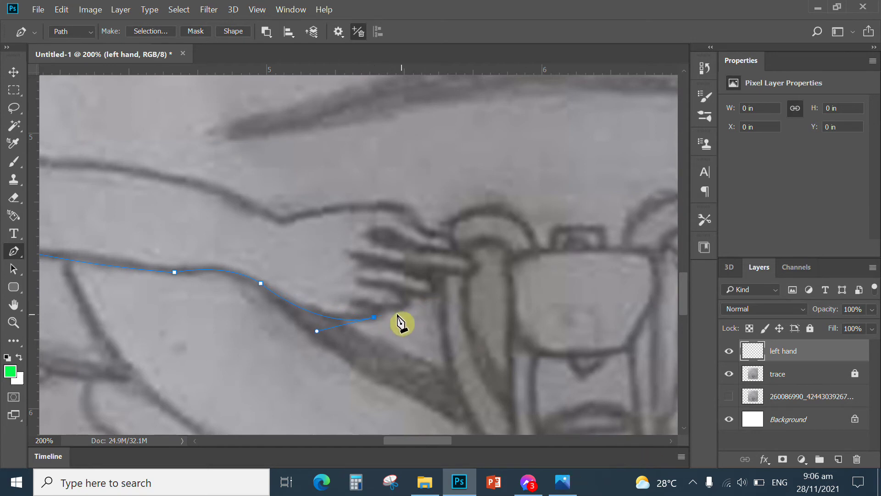
# Trace around the lowest fingers with two short curved segments, removing the outgoing handle at each new anchor.
pyautogui.moveTo(360, 303); pyautogui.dragTo(345, 298)
pyautogui.click(361, 303)
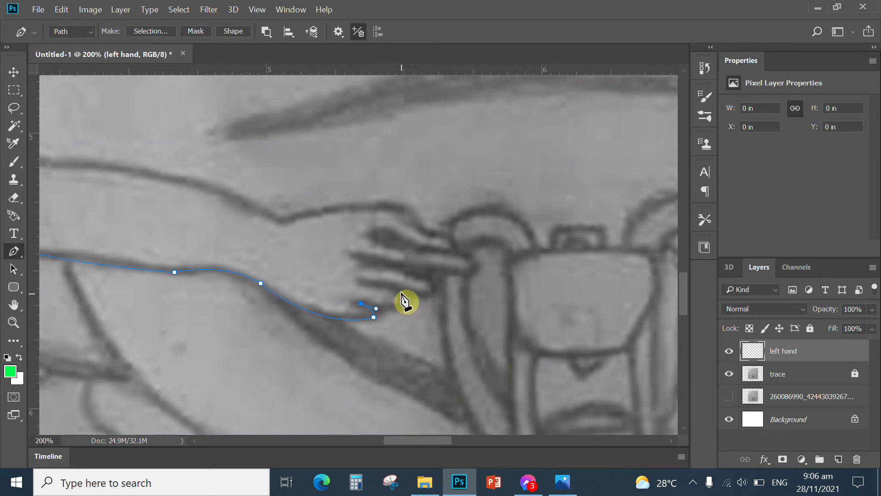
pyautogui.moveTo(398, 291); pyautogui.dragTo(367, 262)
pyautogui.keyDown('alt'); pyautogui.click(398, 291); pyautogui.keyUp('alt')
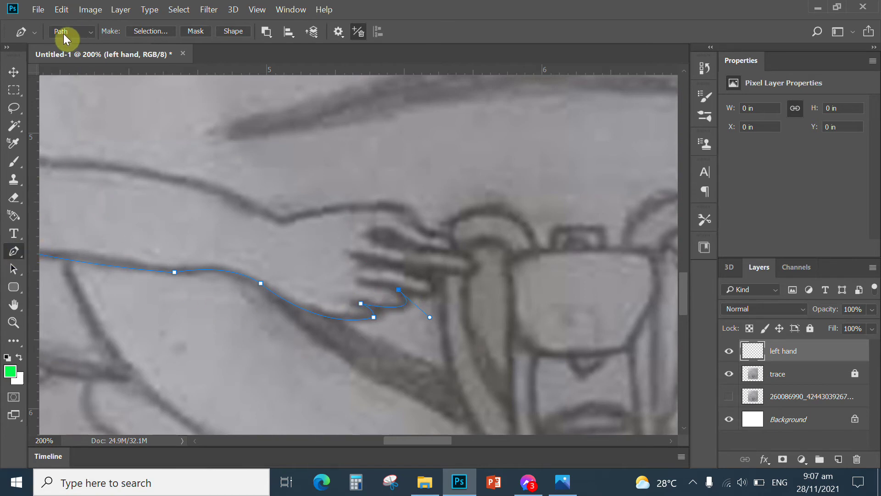
pyautogui.click(90, 31)
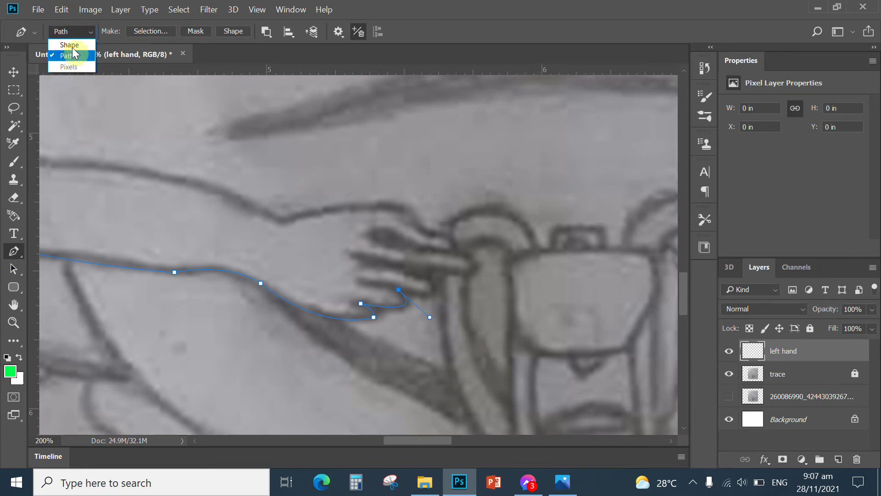
pyautogui.click(136, 48)
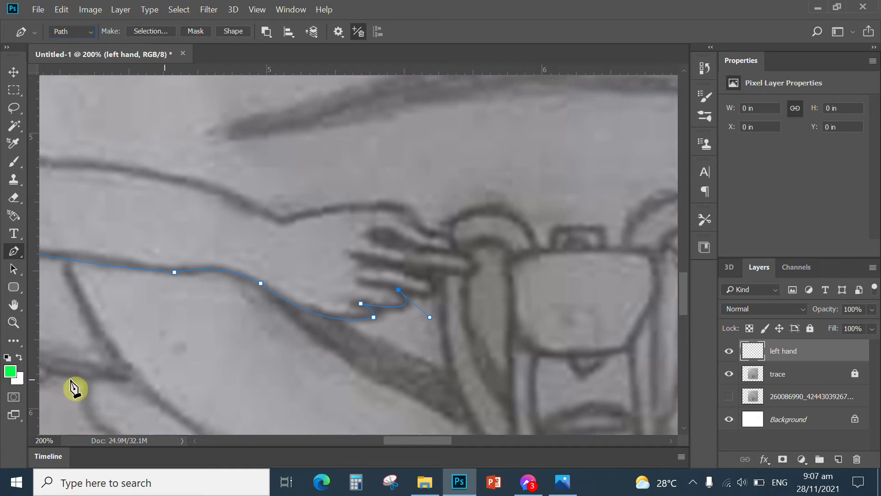
pyautogui.click(430, 318)
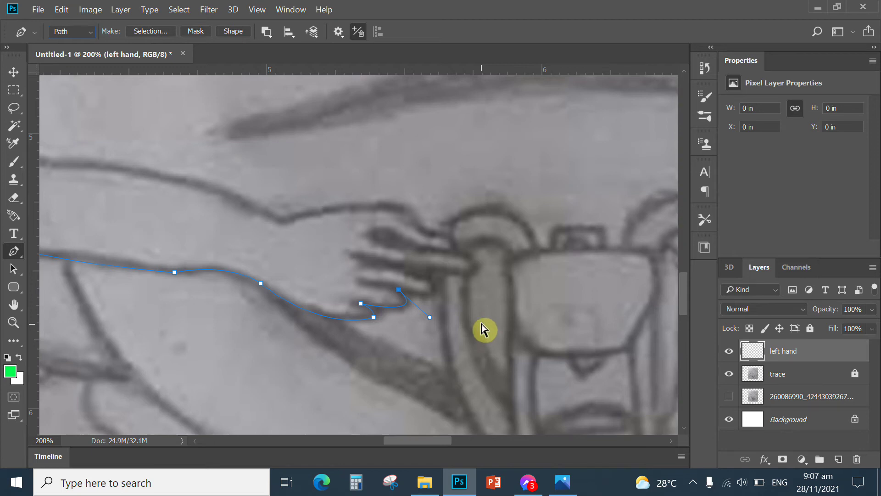
# Step back through the history until the last curved segment around the lowest finger is removed.
pyautogui.click(59, 11)
pyautogui.click(92, 45)
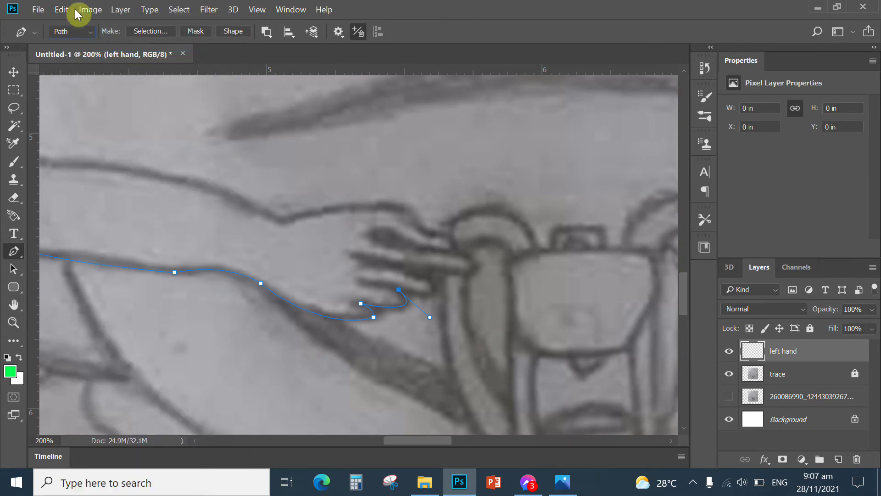
pyautogui.click(61, 9)
pyautogui.click(92, 48)
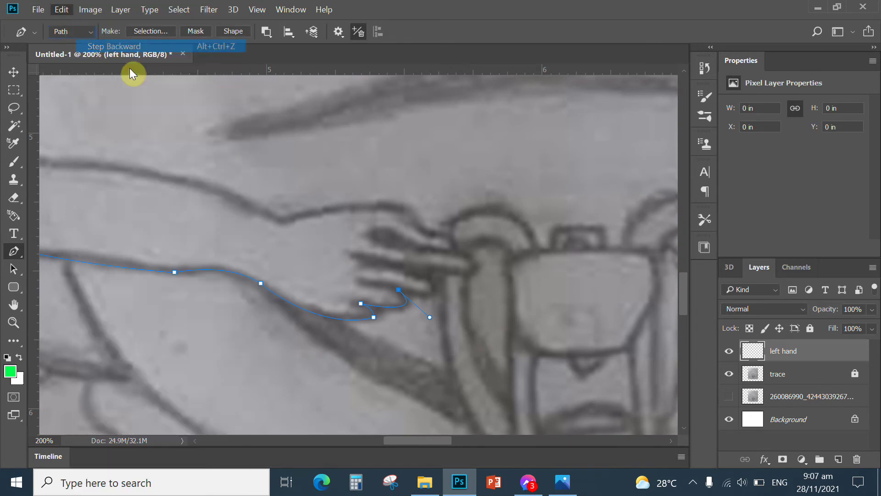
pyautogui.click(63, 12)
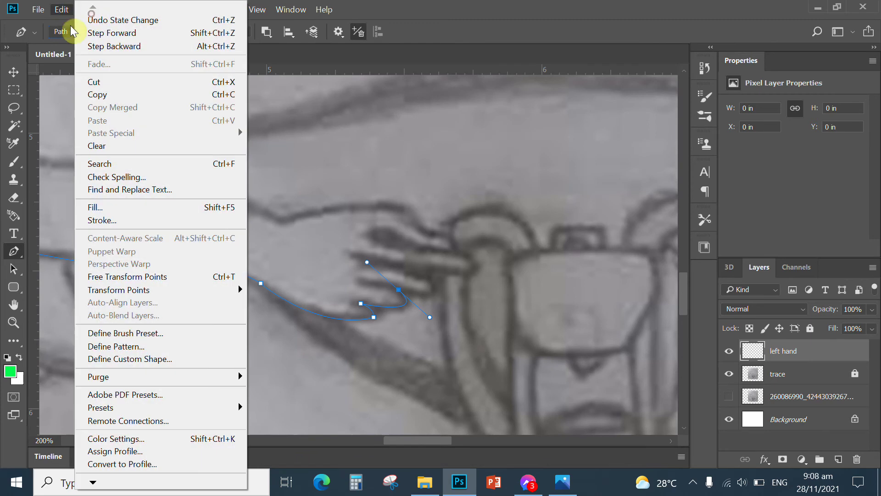
pyautogui.click(122, 46)
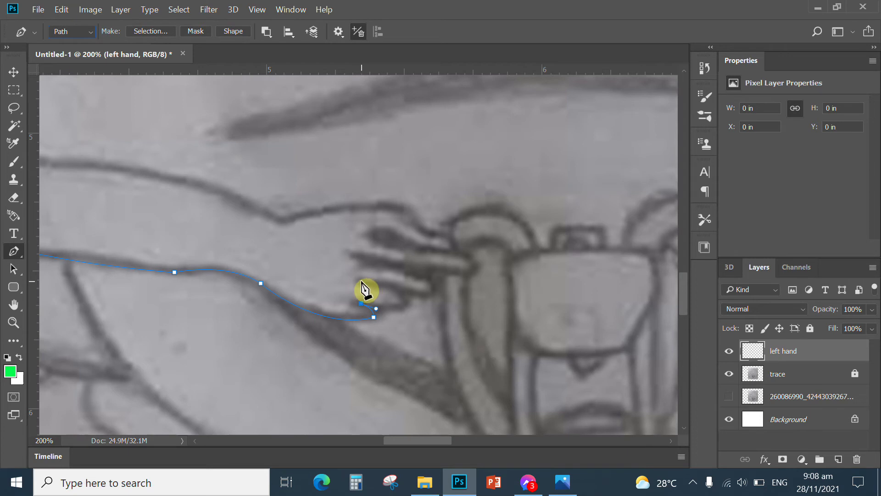
# Redraw the curved segment around the lowest finger back to the next finger gap and remove the new anchor's outgoing handle.
pyautogui.moveTo(362, 280); pyautogui.dragTo(327, 270)
pyautogui.moveTo(260, 248); pyautogui.dragTo(263, 244)
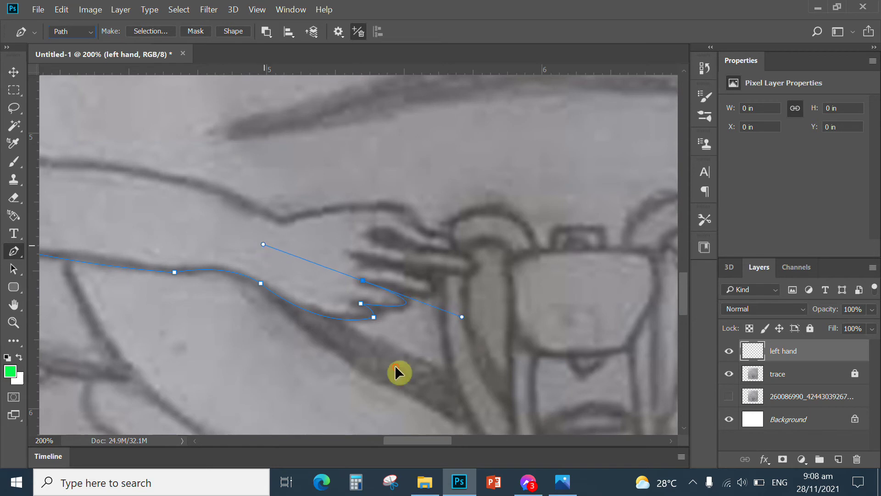
pyautogui.keyDown('alt'); pyautogui.click(362, 281); pyautogui.keyUp('alt')
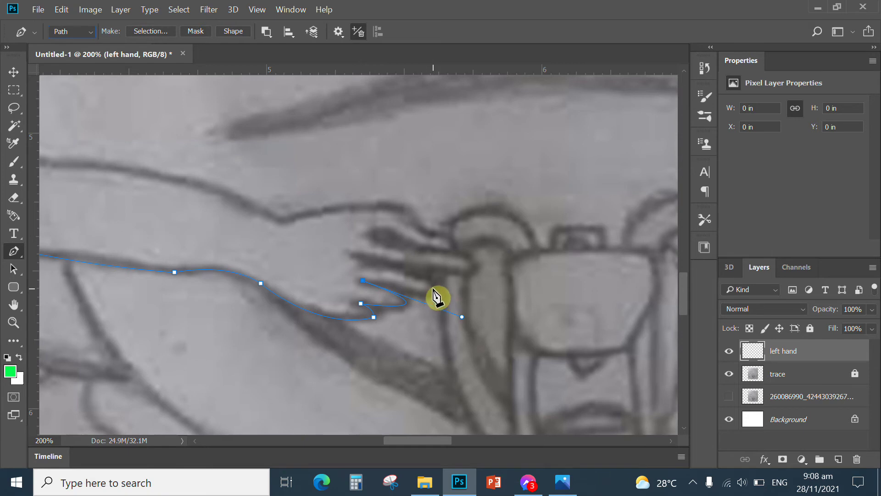
# Trace the next finger up with curved segments to its tip and back to the gap, removing each anchor's outgoing handle.
pyautogui.moveTo(433, 288); pyautogui.dragTo(441, 285)
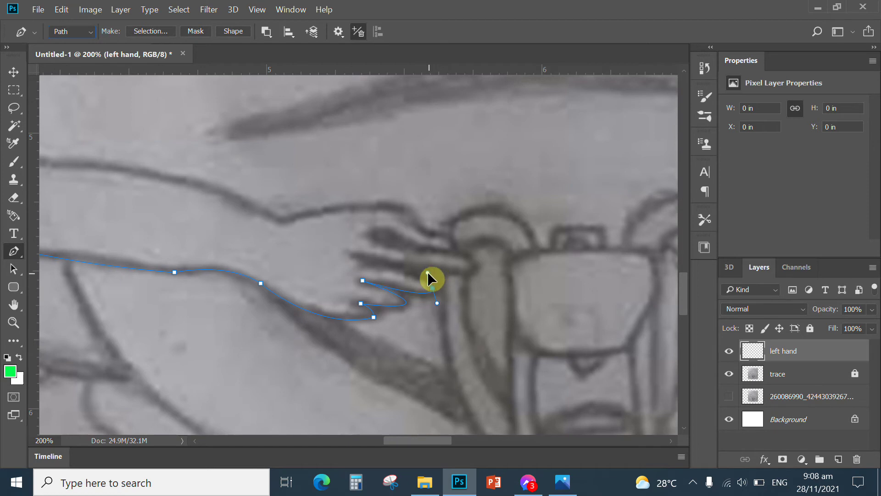
pyautogui.moveTo(433, 288); pyautogui.dragTo(436, 303)
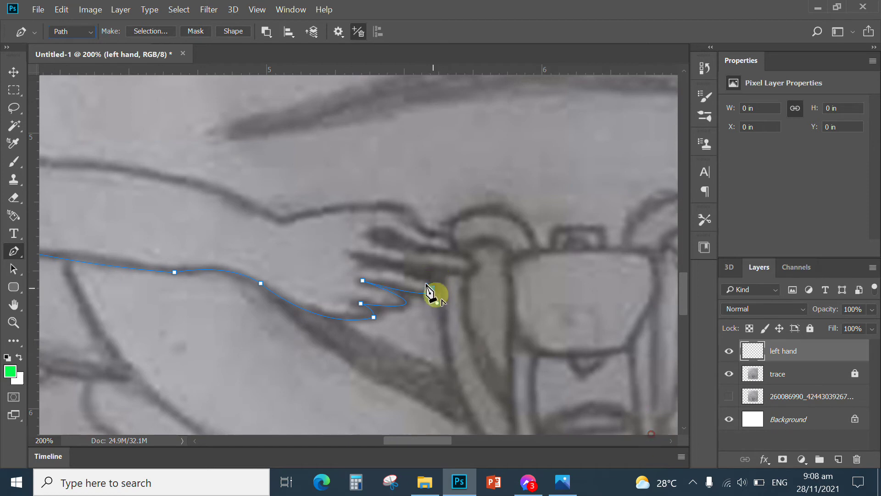
pyautogui.moveTo(361, 256); pyautogui.dragTo(357, 254)
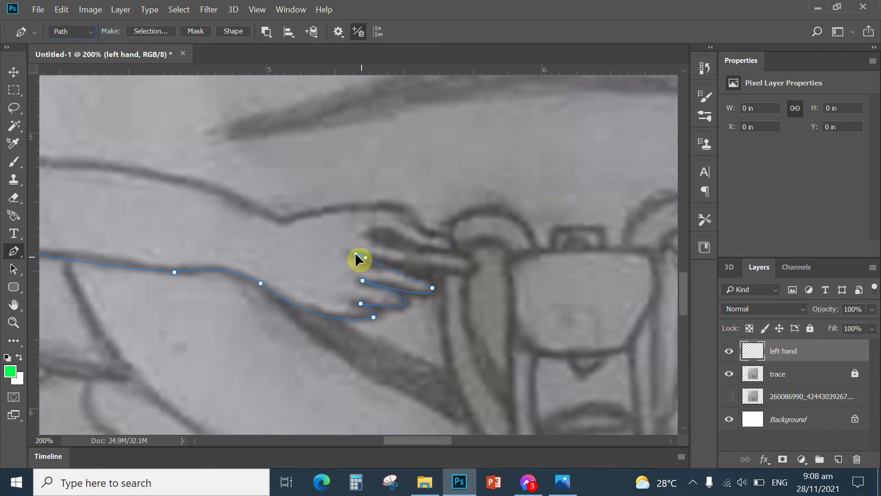
pyautogui.moveTo(304, 242); pyautogui.dragTo(295, 241)
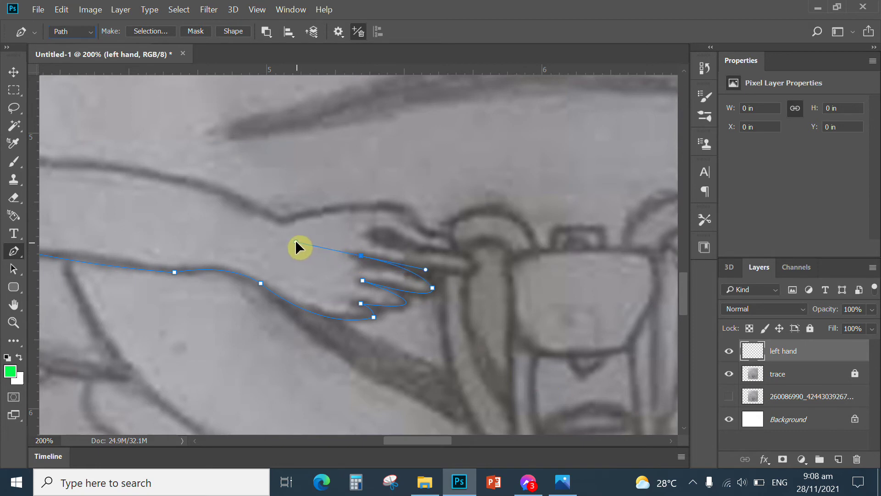
pyautogui.keyDown('alt'); pyautogui.click(361, 256); pyautogui.keyUp('alt')
# Trace the longest finger around its tip and partway back along its upper edge, removing the outgoing handle at both anchors.
pyautogui.click(478, 265)
pyautogui.moveTo(485, 257); pyautogui.dragTo(489, 251)
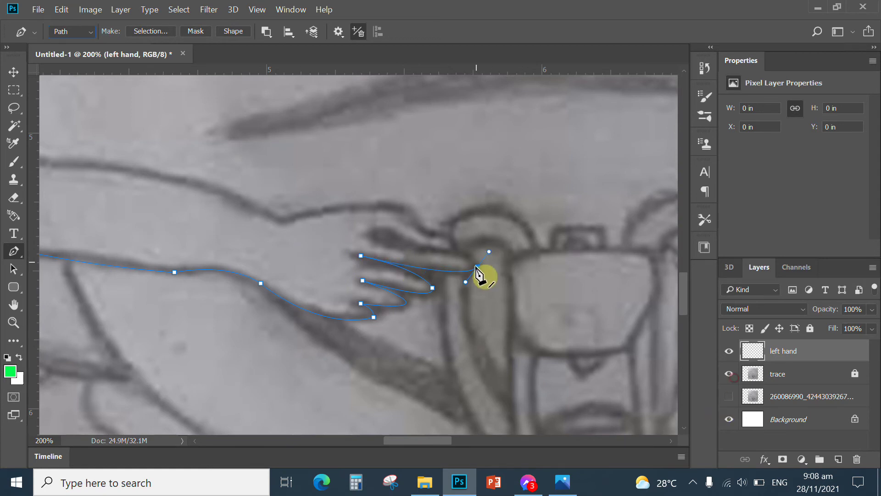
pyautogui.keyDown('alt'); pyautogui.click(477, 266); pyautogui.keyUp('alt')
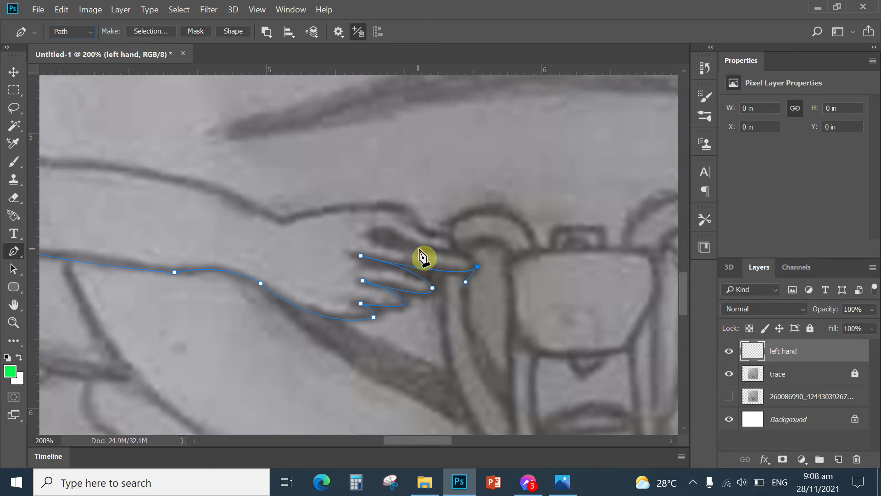
pyautogui.moveTo(415, 248); pyautogui.dragTo(364, 250)
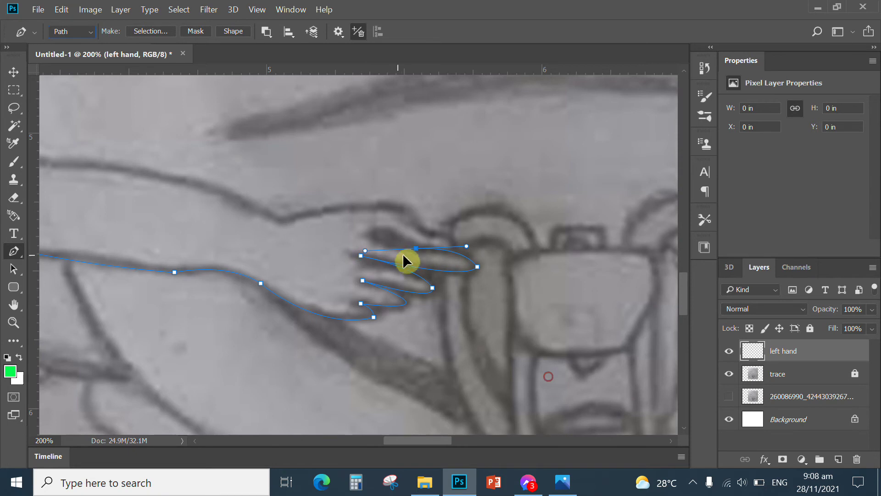
pyautogui.keyDown('alt'); pyautogui.click(416, 249); pyautogui.keyUp('alt')
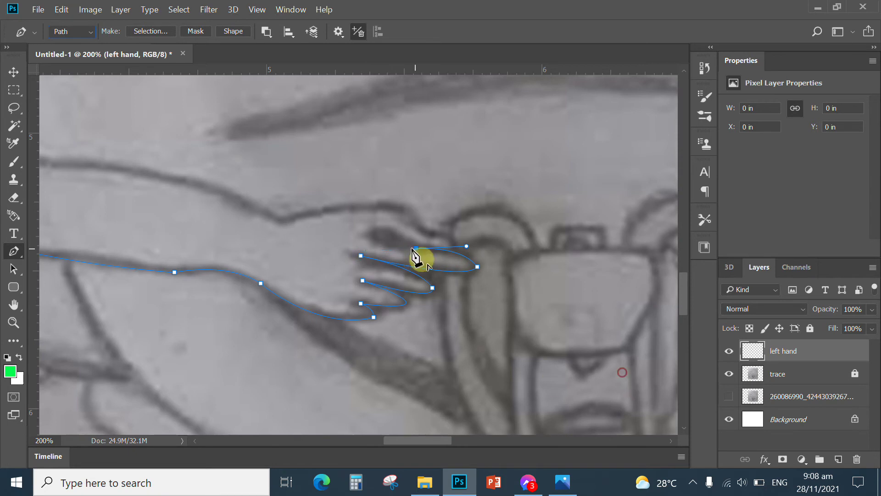
# Curve the path around the inner end of the dark gap below the uppermost finger, removing the handle at the turn.
pyautogui.click(374, 235)
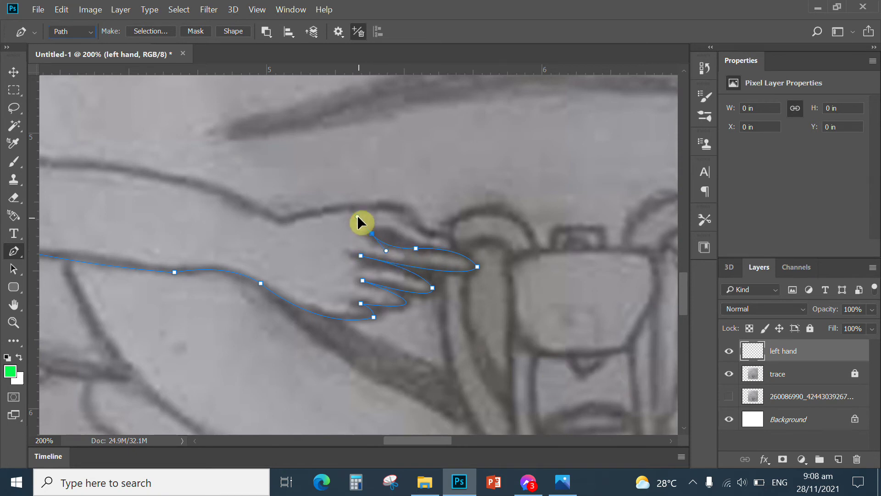
pyautogui.keyDown('alt'); pyautogui.click(372, 235); pyautogui.keyUp('alt')
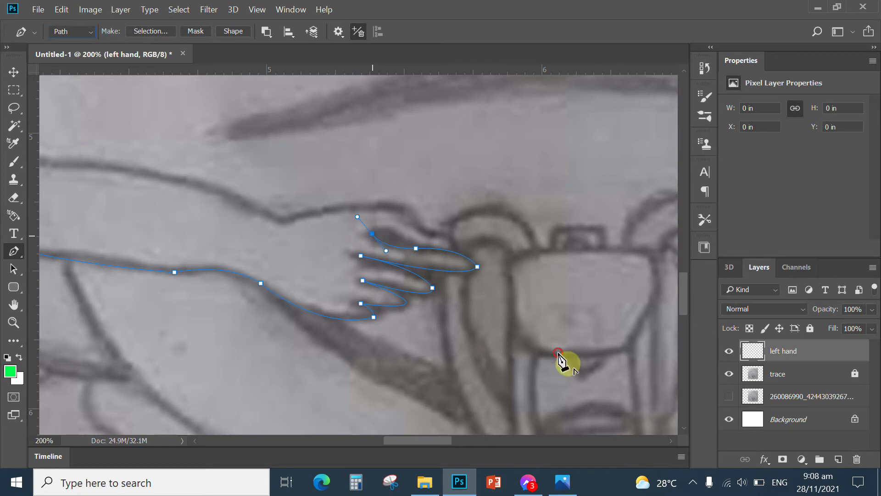
pyautogui.click(394, 233)
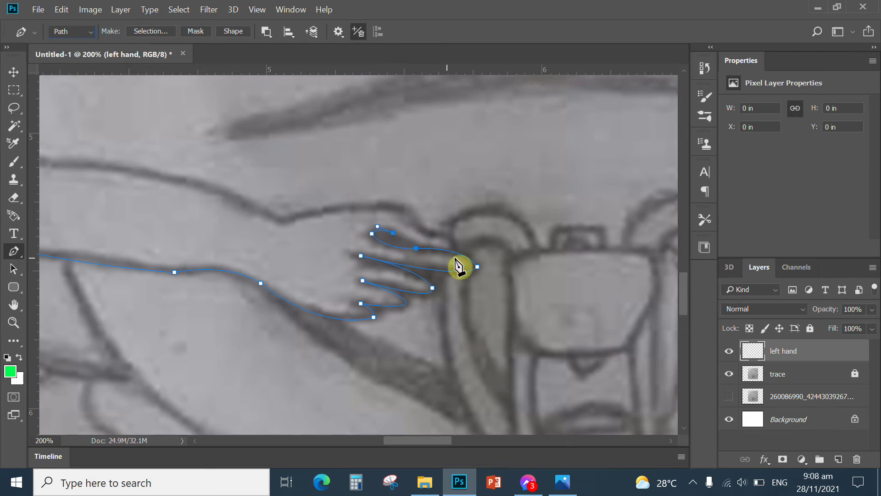
# Trace the uppermost finger and the back of the hand to the wrist with curved segments, removing the wrist anchor's outgoing handle.
pyautogui.moveTo(454, 248); pyautogui.dragTo(472, 239)
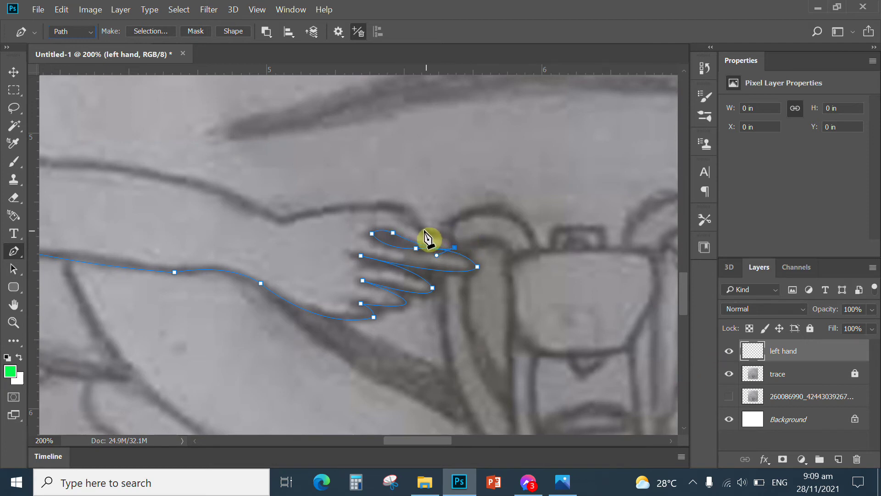
pyautogui.moveTo(423, 228); pyautogui.dragTo(383, 221)
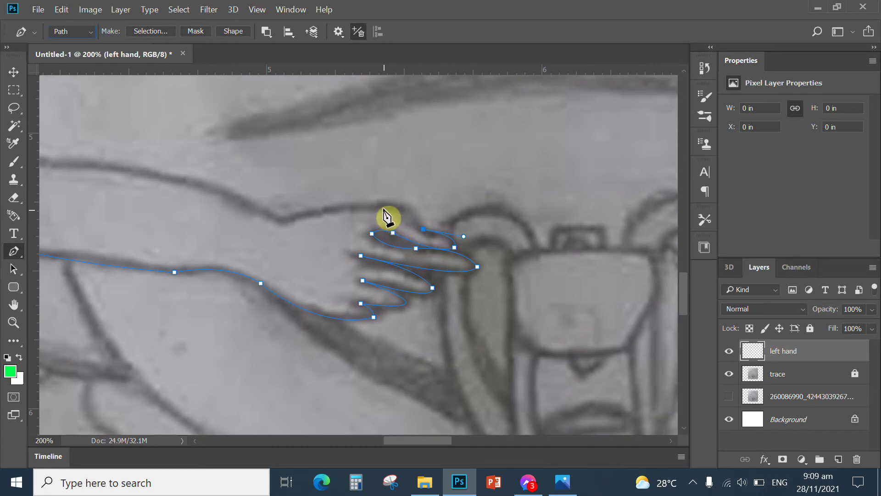
pyautogui.moveTo(381, 205); pyautogui.dragTo(358, 202)
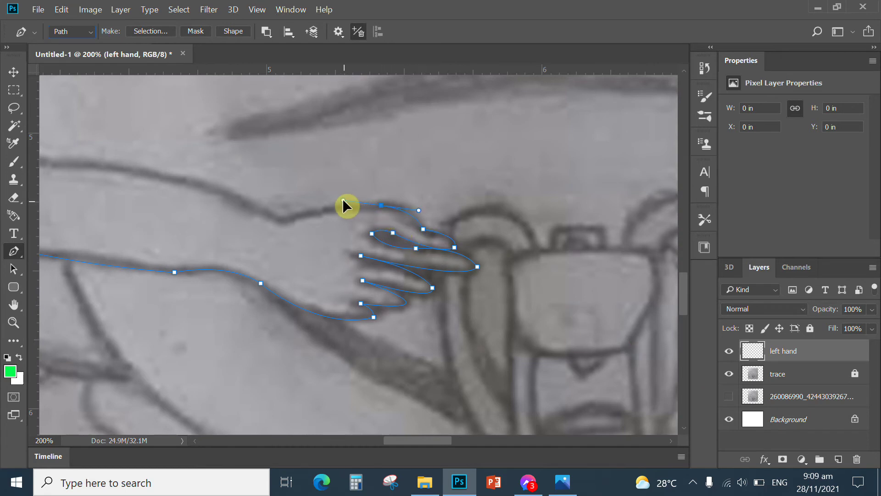
pyautogui.click(382, 207)
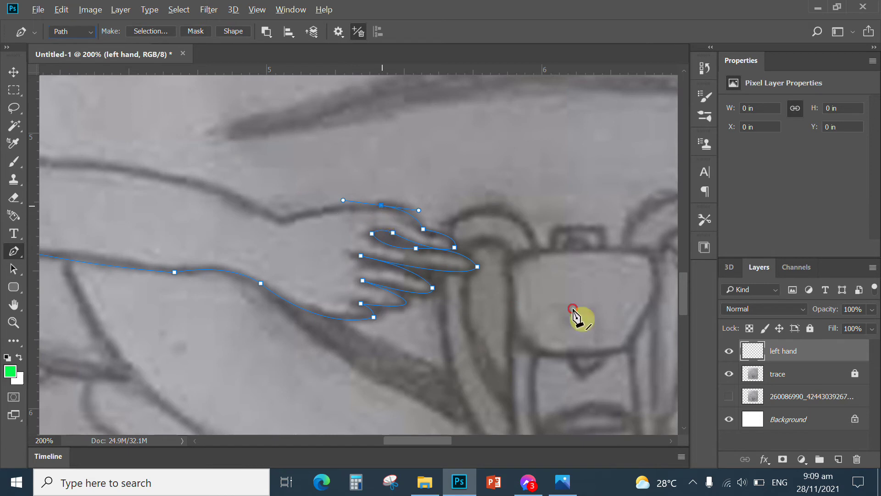
pyautogui.moveTo(284, 218); pyautogui.dragTo(254, 232)
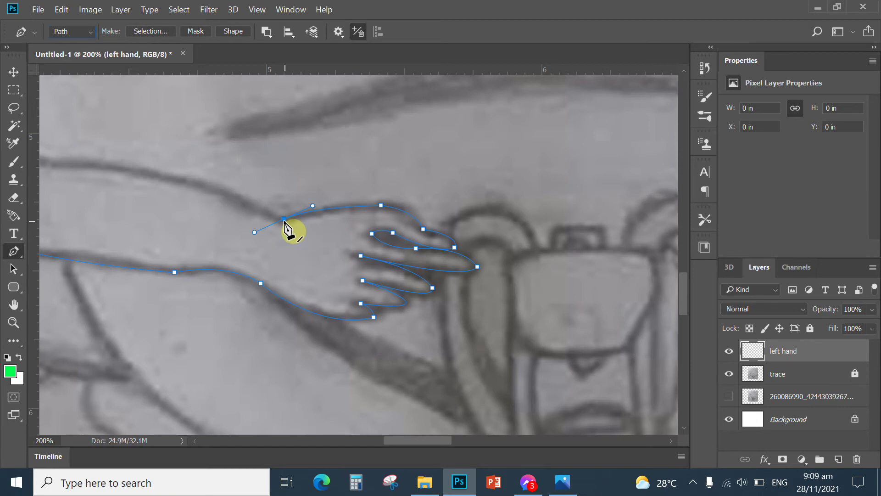
pyautogui.click(284, 219)
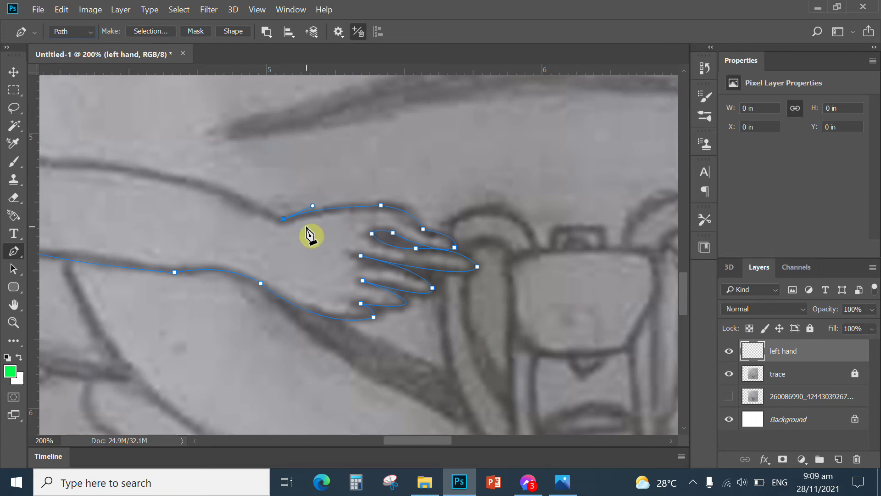
# Continue the path along the forearm's upper edge and around the inner elbow with two curved segments, removing their outgoing handles.
pyautogui.moveTo(232, 235); pyautogui.dragTo(496, 331)
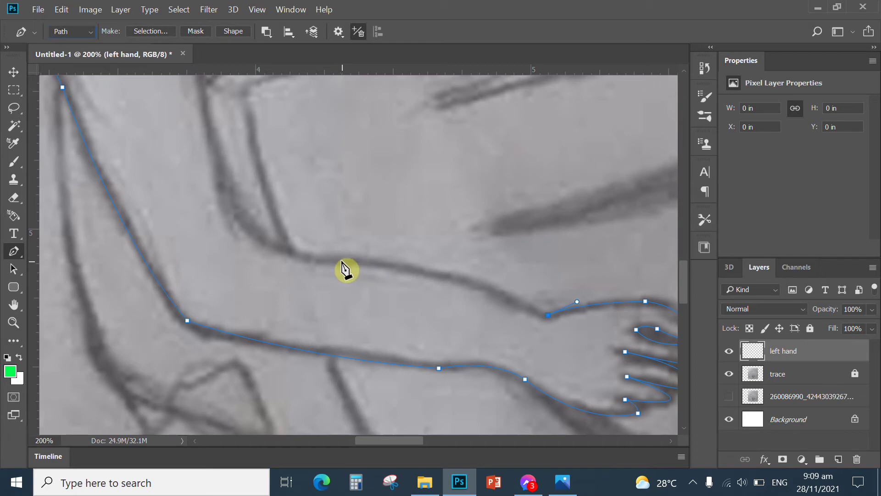
pyautogui.moveTo(341, 261); pyautogui.dragTo(238, 263)
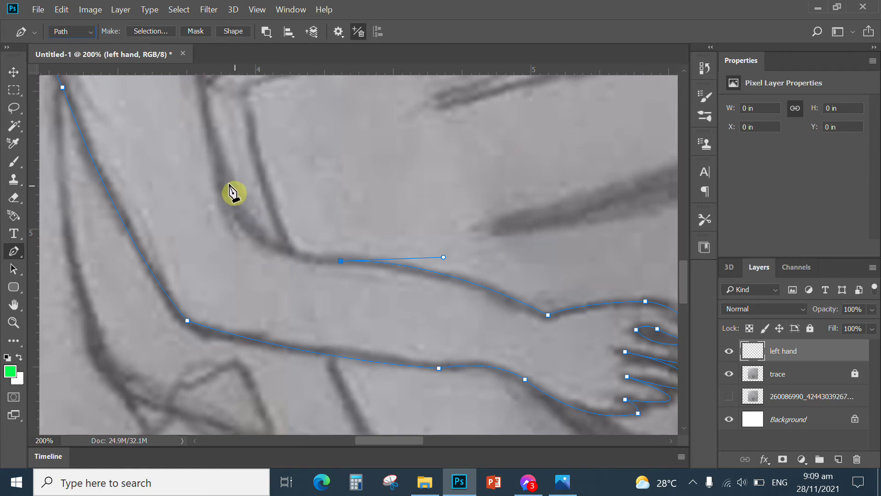
pyautogui.click(338, 265)
pyautogui.moveTo(223, 177); pyautogui.dragTo(217, 92)
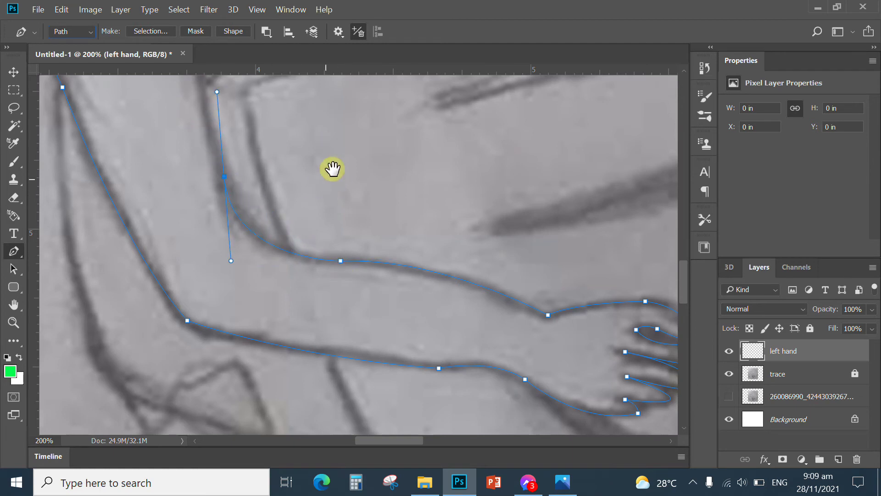
pyautogui.moveTo(333, 190); pyautogui.dragTo(261, 340)
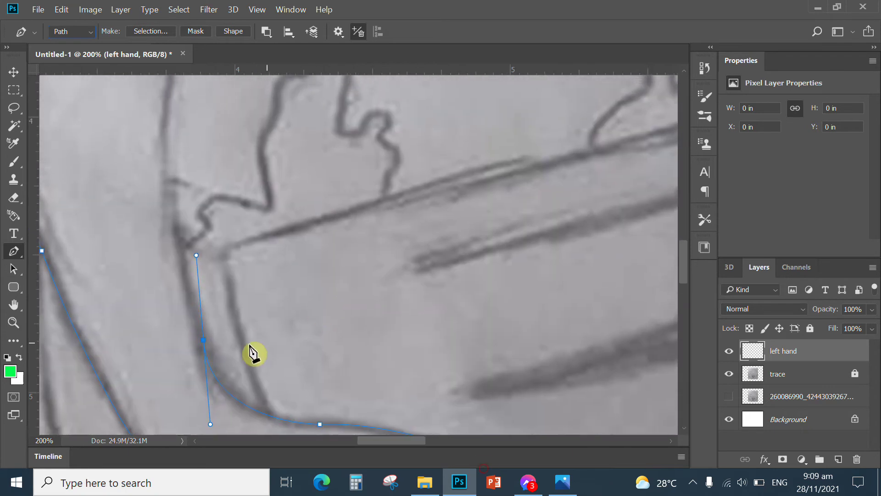
pyautogui.click(204, 340)
# Extend the path up the inner edge of the upper arm with a curved segment and remove the new anchor's outgoing handle.
pyautogui.moveTo(433, 248); pyautogui.dragTo(534, 267)
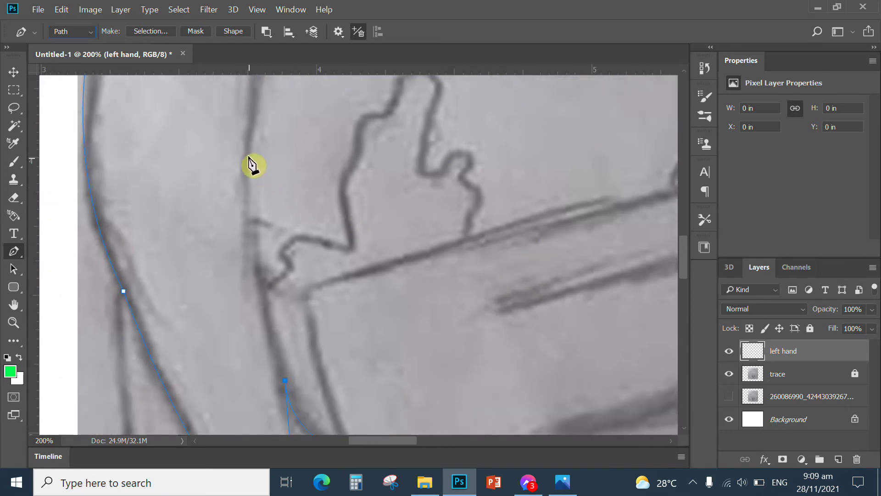
pyautogui.moveTo(245, 158); pyautogui.dragTo(247, 87)
pyautogui.moveTo(389, 198); pyautogui.dragTo(344, 370)
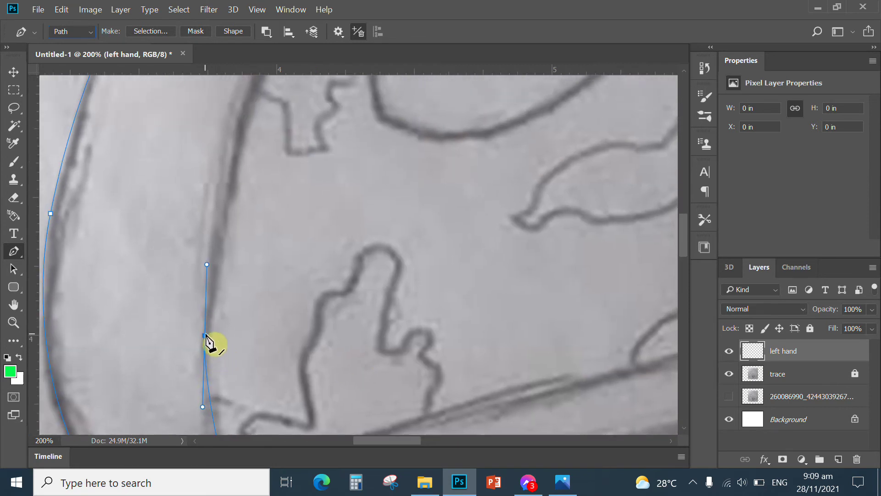
pyautogui.click(205, 337)
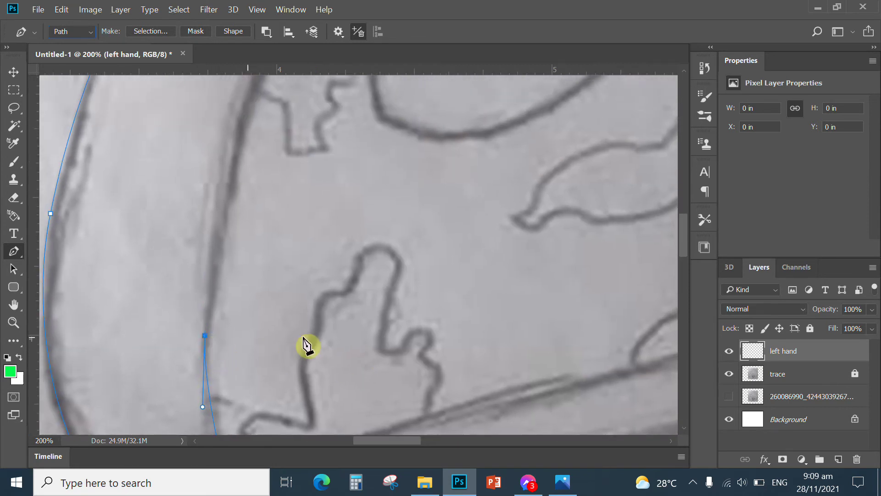
pyautogui.moveTo(411, 243); pyautogui.dragTo(407, 281)
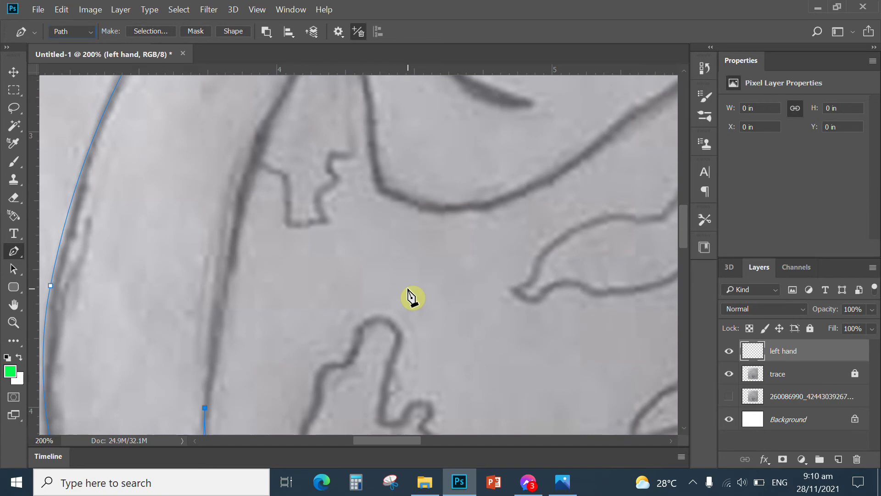
pyautogui.hotkey('ctrl', '-')
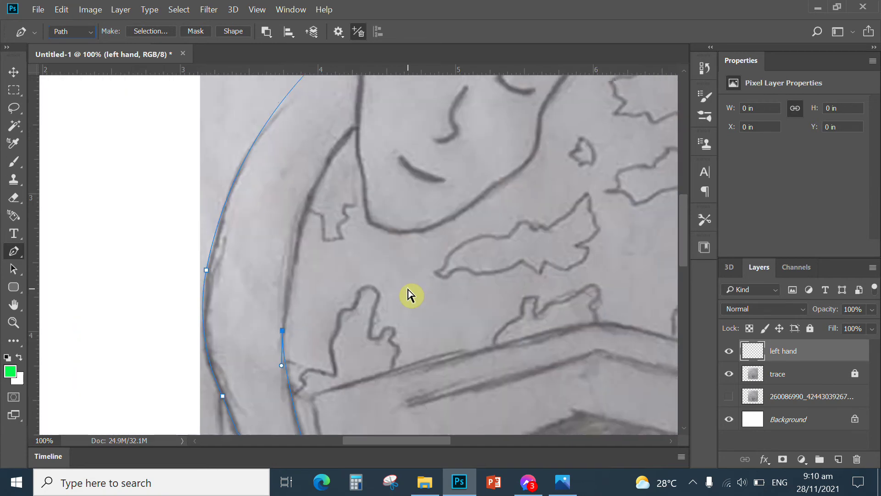
# Curve the path up the inner arm to the face, remove the outgoing handle, and close the path at its starting anchor.
pyautogui.hotkey('ctrl', '-')
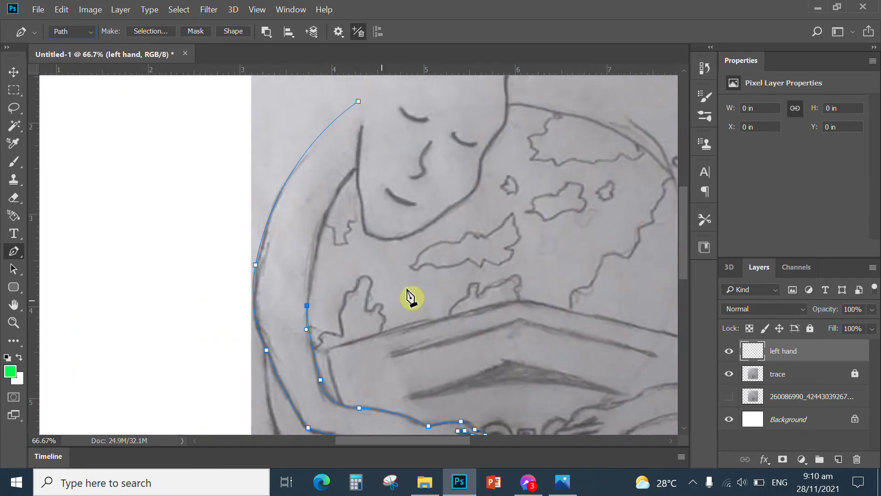
pyautogui.click(356, 168)
pyautogui.moveTo(356, 168); pyautogui.dragTo(398, 130)
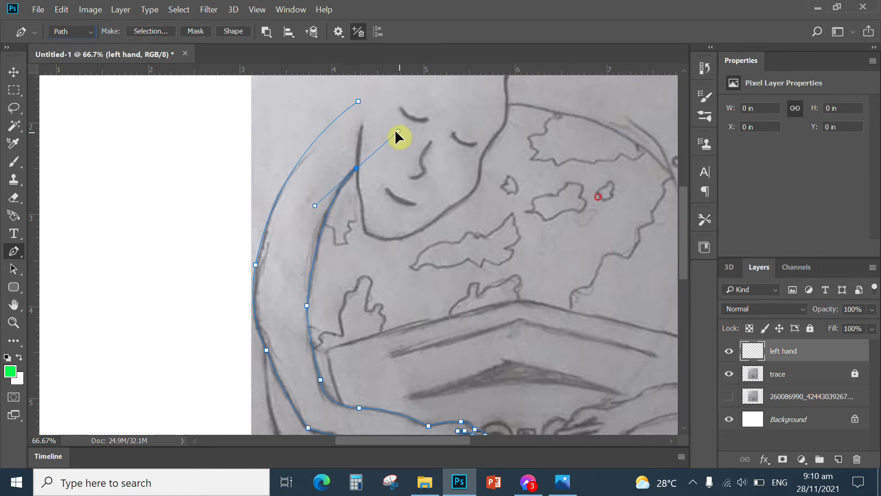
pyautogui.click(357, 170)
pyautogui.click(358, 101)
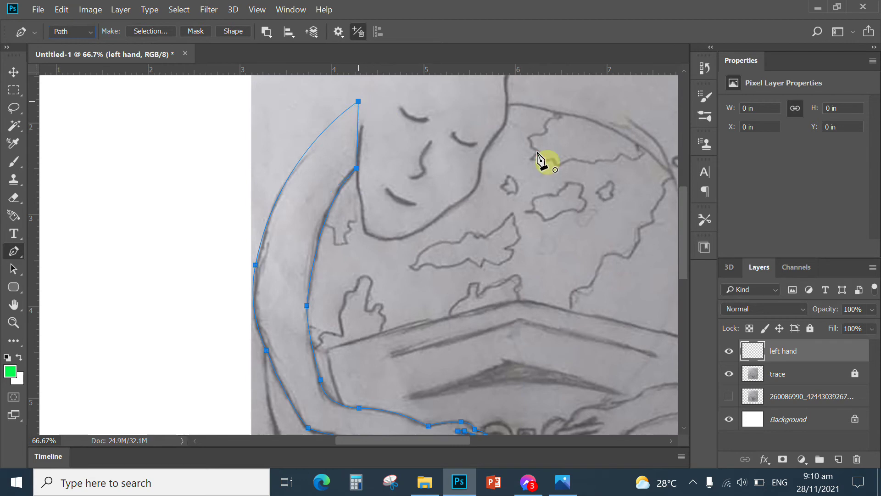
pyautogui.moveTo(355, 87)
pyautogui.mouseDown()
pyautogui.moveTo(359, 73)
pyautogui.moveTo(369, 93)
pyautogui.moveTo(365, 78)
pyautogui.mouseUp()
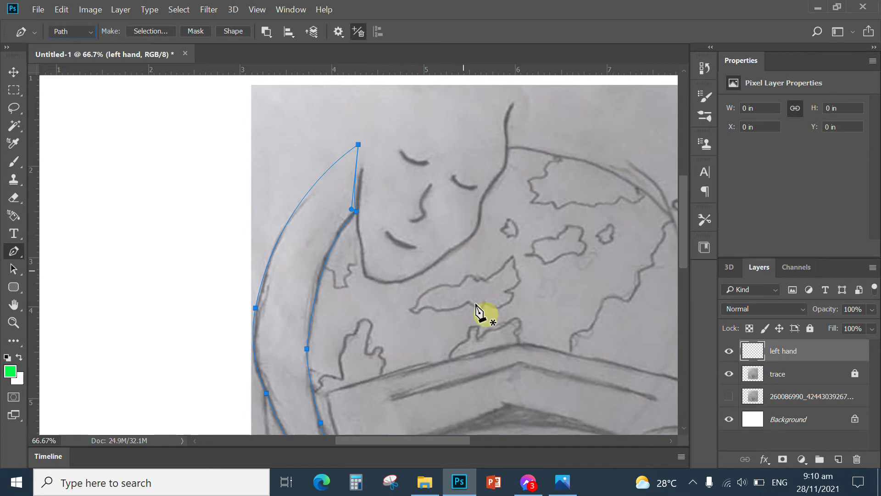
pyautogui.moveTo(480, 339); pyautogui.dragTo(400, 289)
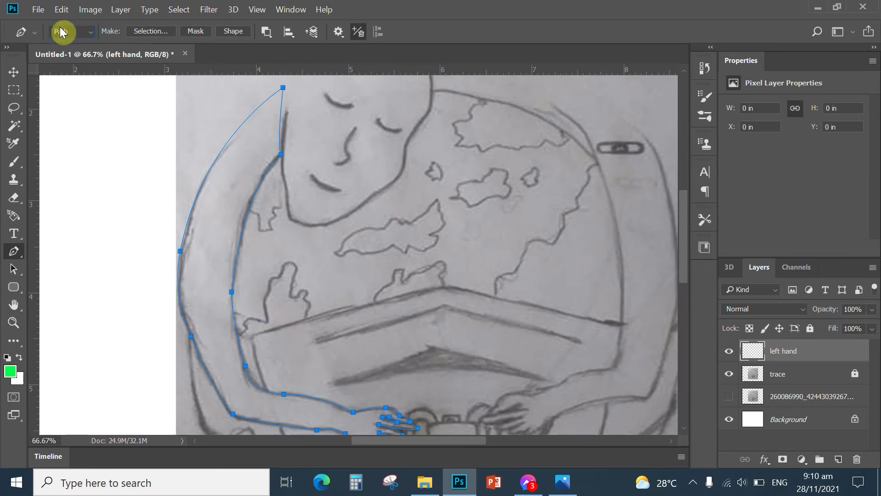
# Make a new anti-aliased selection from the arm path with a feather radius of 0 pixels.
pyautogui.rightClick(213, 210)
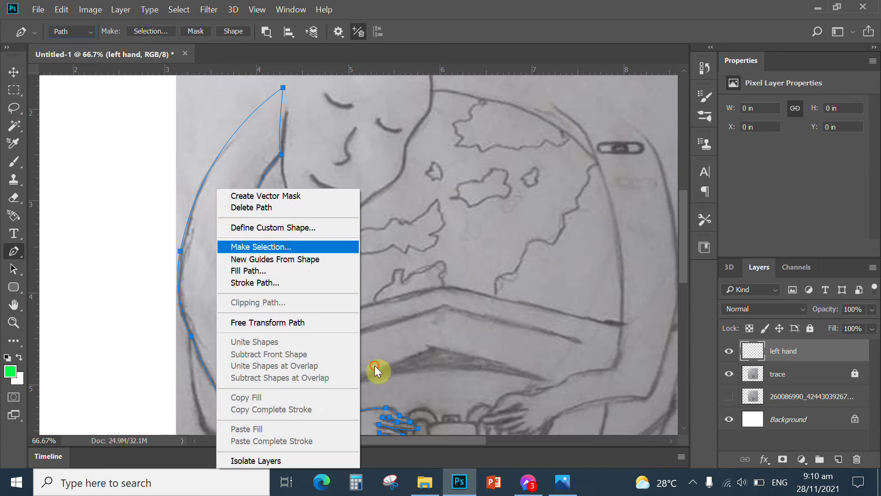
pyautogui.click(251, 246)
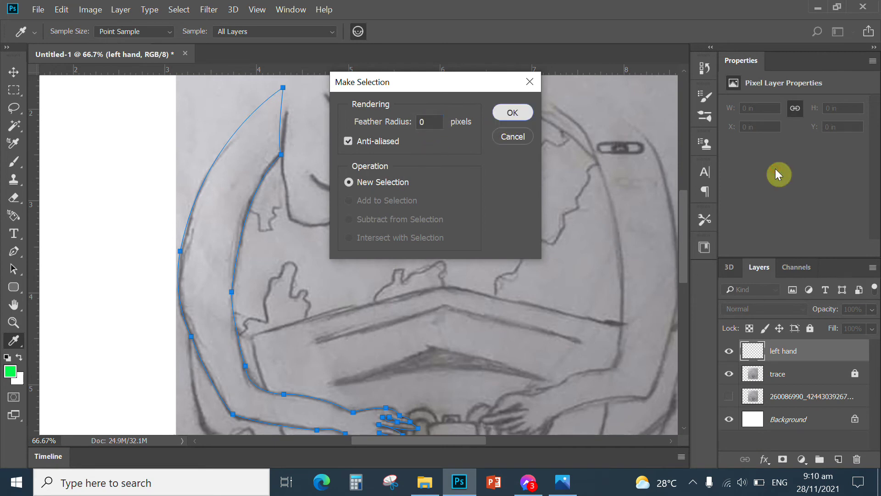
pyautogui.press('Return')
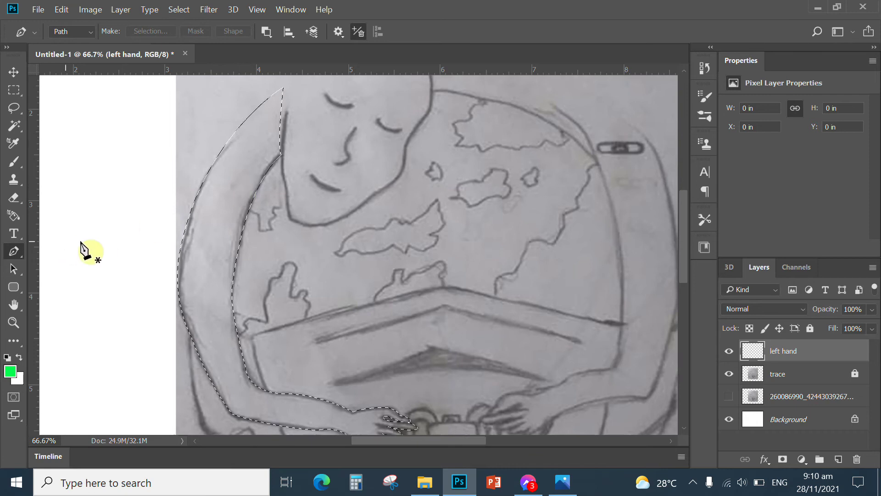
# Set the foreground colour to the muted tan ae9c67.
pyautogui.click(12, 373)
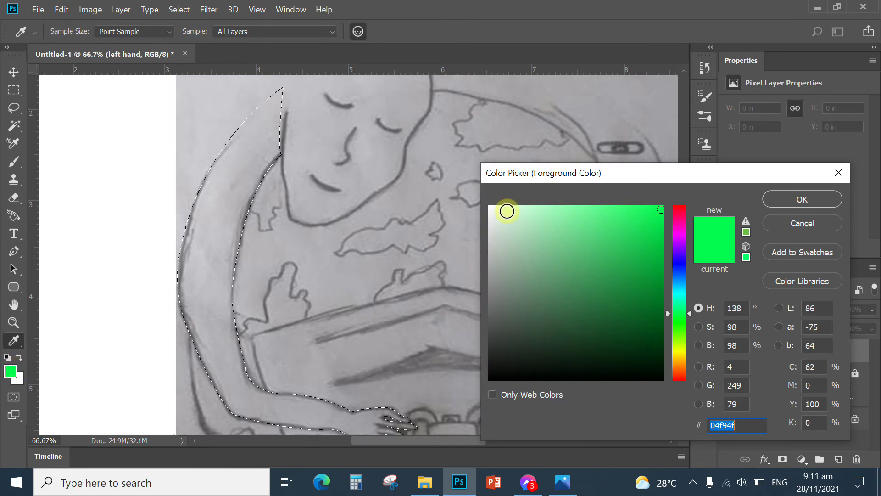
pyautogui.moveTo(594, 173); pyautogui.dragTo(577, 121)
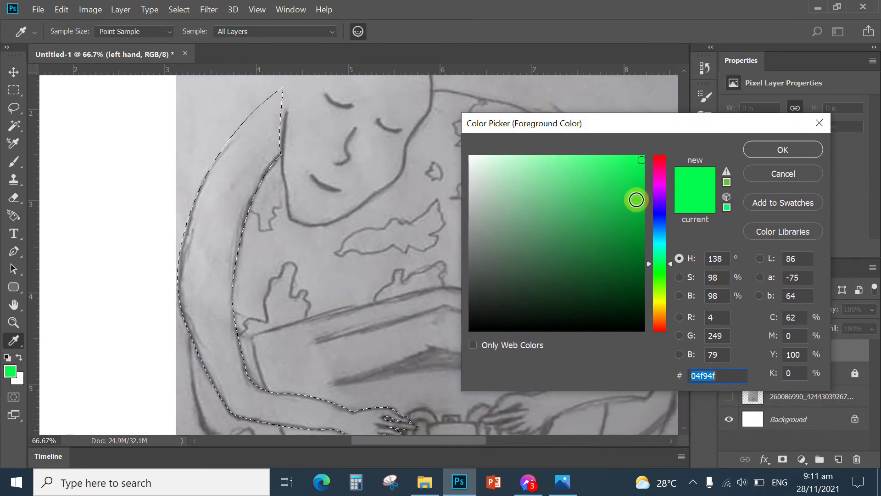
pyautogui.click(660, 180)
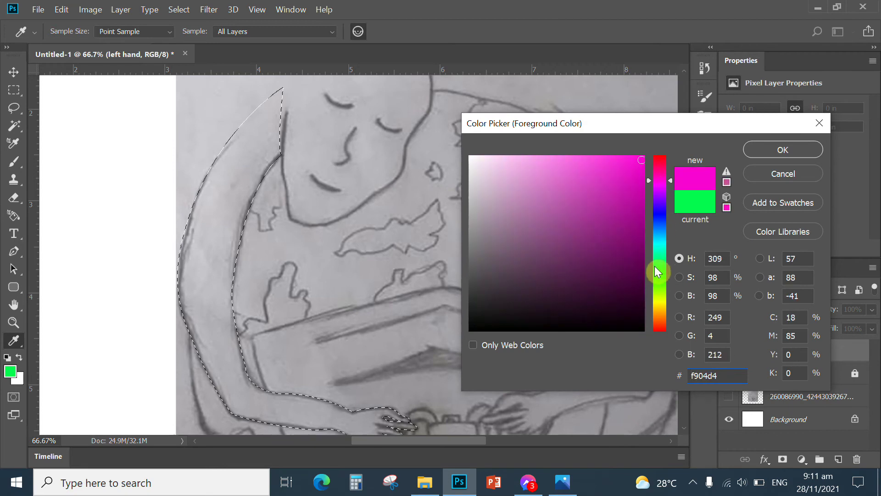
pyautogui.click(661, 307)
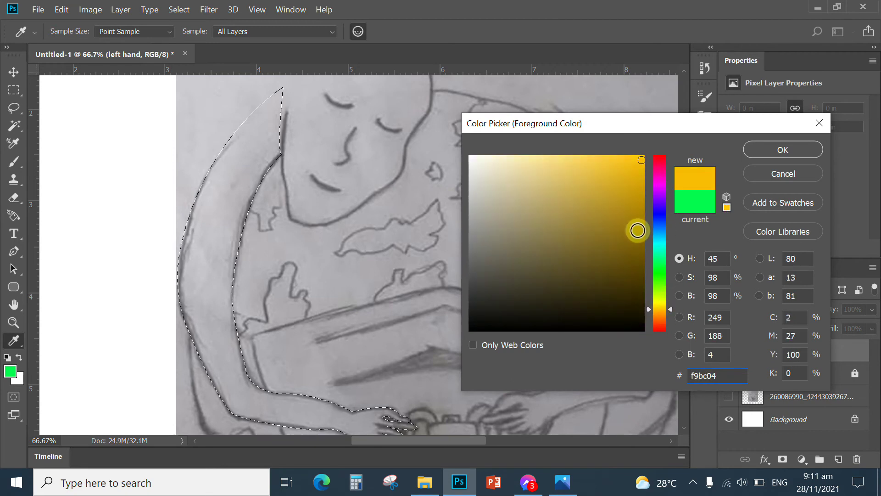
pyautogui.click(639, 221)
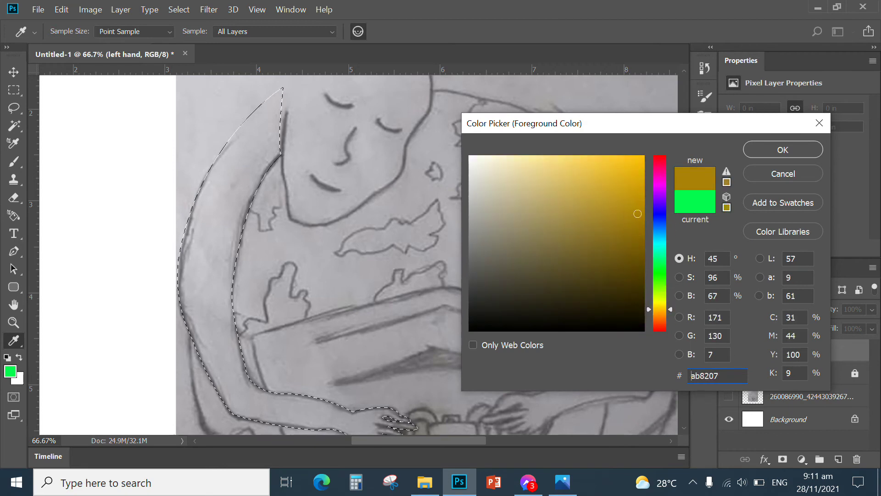
pyautogui.click(547, 177)
pyautogui.click(560, 222)
pyautogui.click(541, 211)
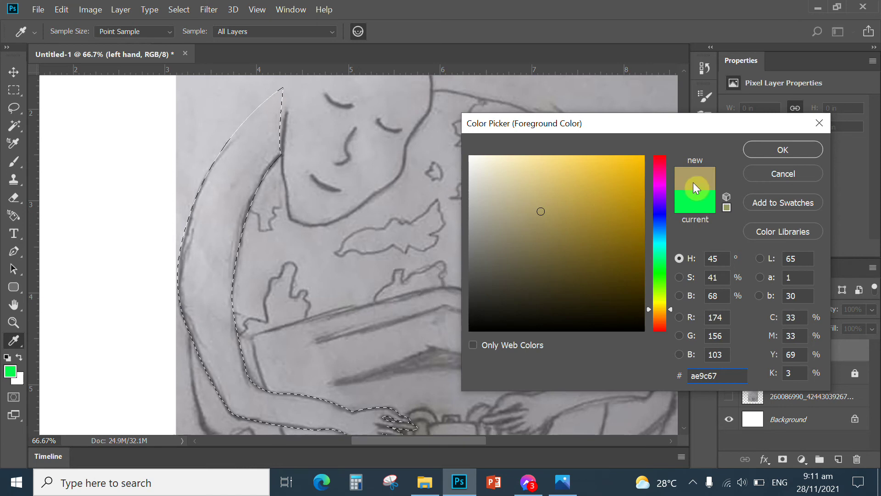
pyautogui.click(758, 153)
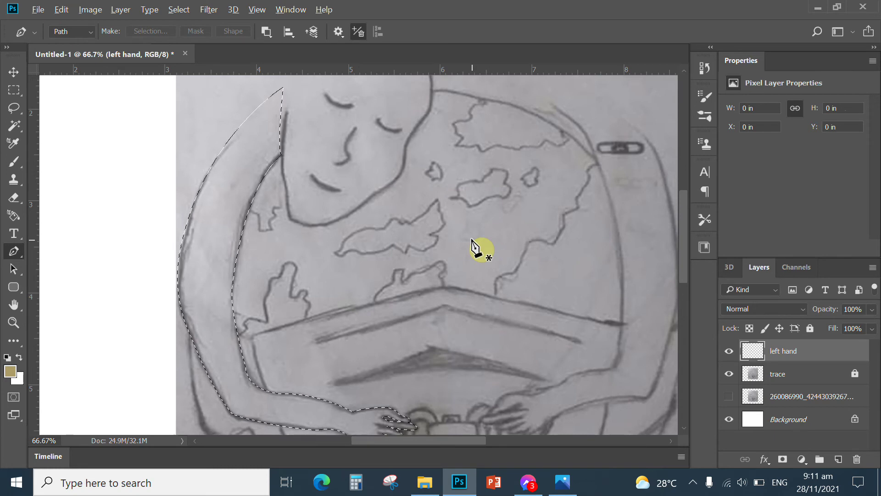
# Try to fill the current selection on the "left hand" layer with the tan foreground colour, and undo the fill.
pyautogui.hotkey('alt', 'BackSpace')
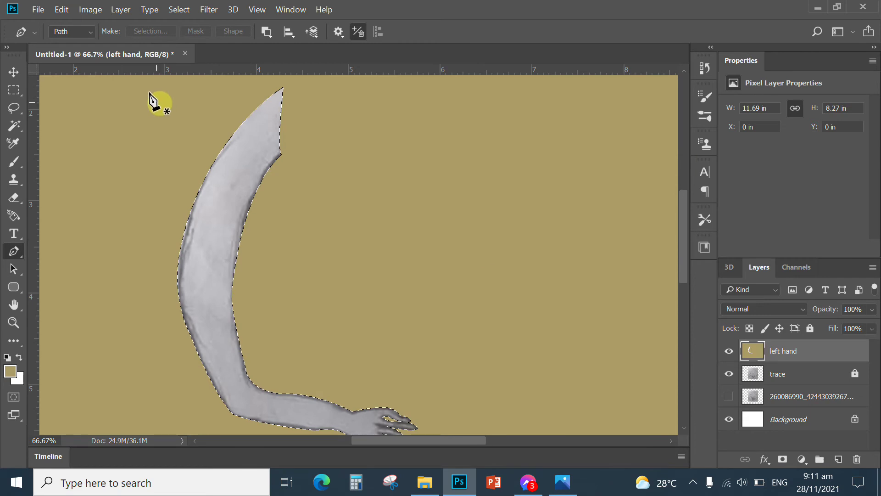
pyautogui.click(62, 10)
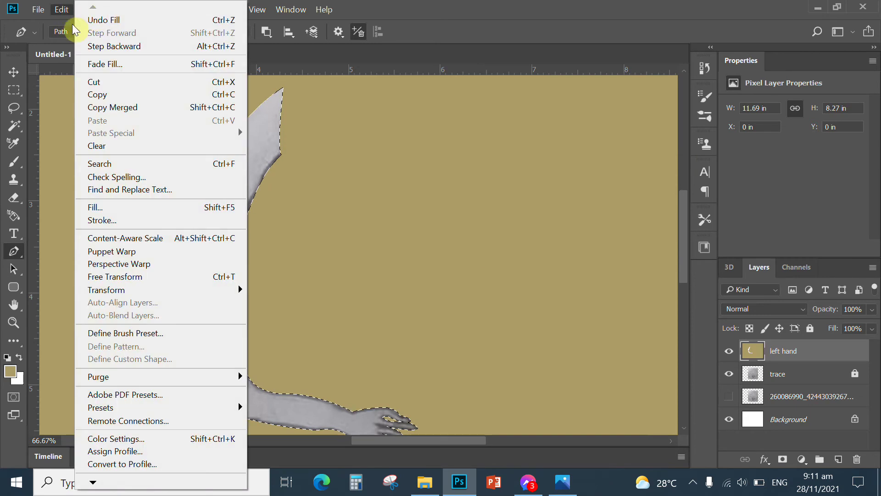
pyautogui.click(106, 47)
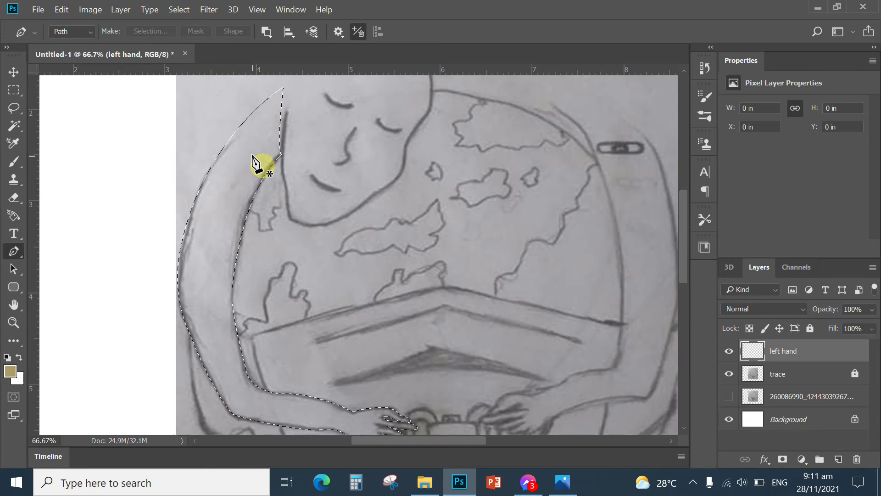
# Invert the selection, fill the arm and hand with the tan foreground colour on the "left hand" layer, and deselect.
pyautogui.click(179, 9)
pyautogui.click(188, 62)
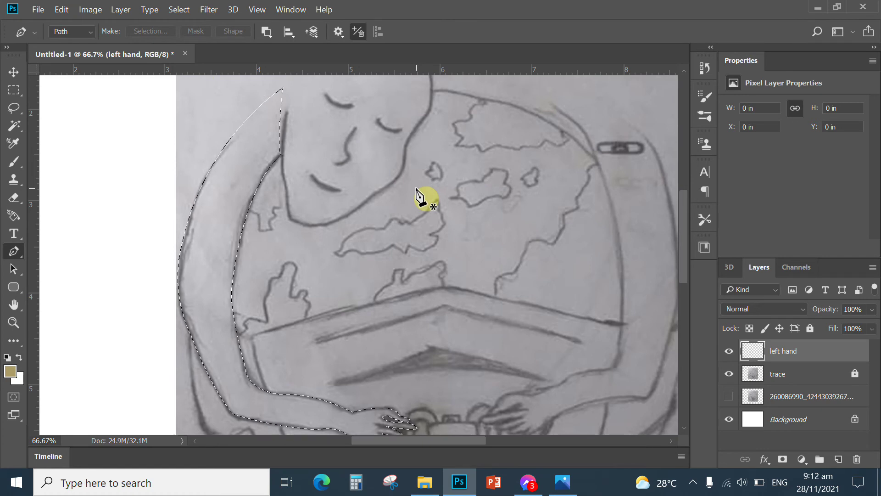
pyautogui.hotkey('alt', 'BackSpace')
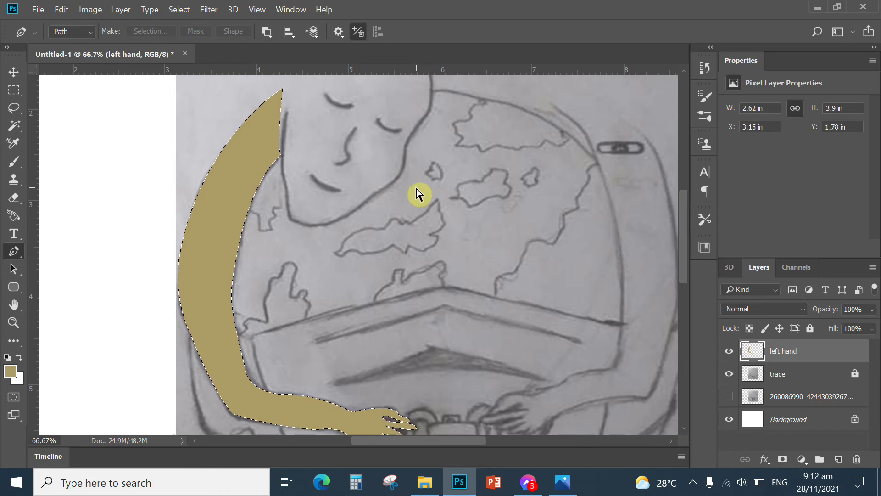
pyautogui.hotkey('ctrl', 'd')
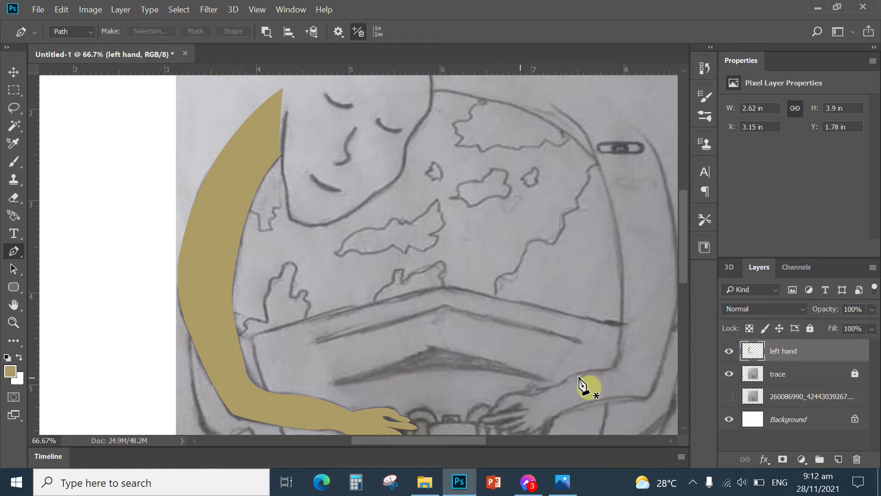
# Add a Stroke layer style to the "left hand" layer and set its colour to near-black 010101.
pyautogui.rightClick(778, 355)
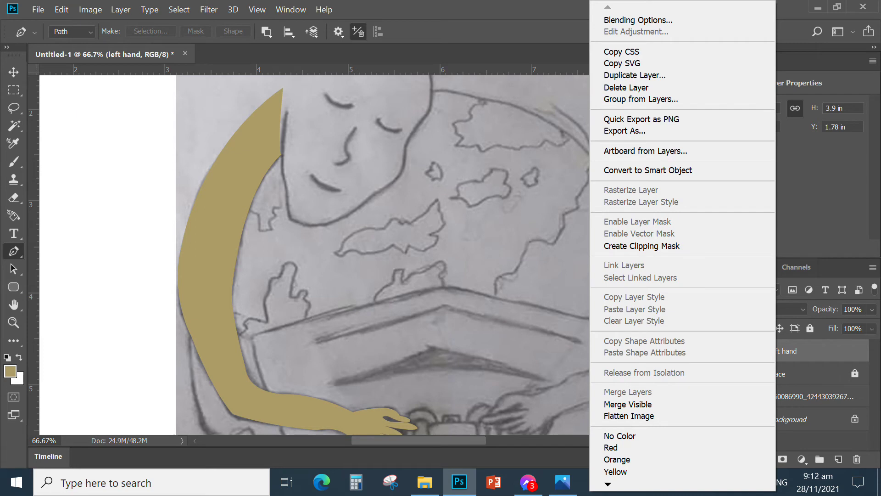
pyautogui.click(639, 19)
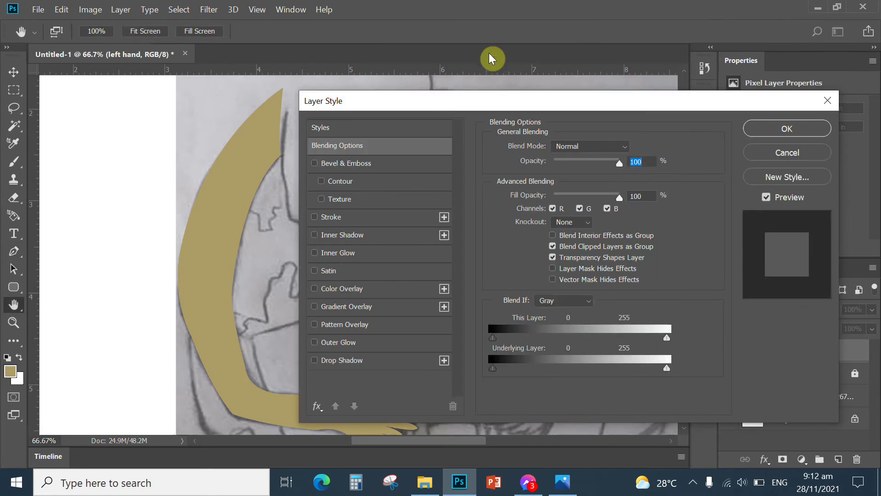
pyautogui.moveTo(393, 104); pyautogui.dragTo(536, 68)
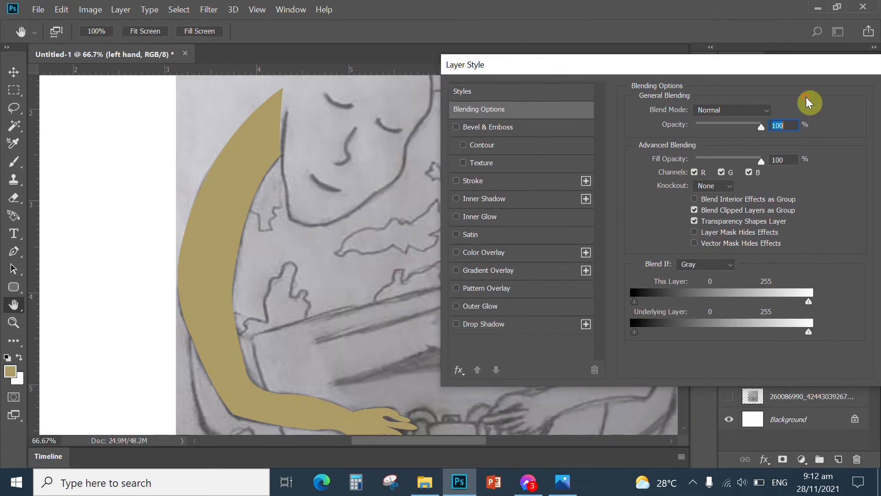
pyautogui.click(456, 181)
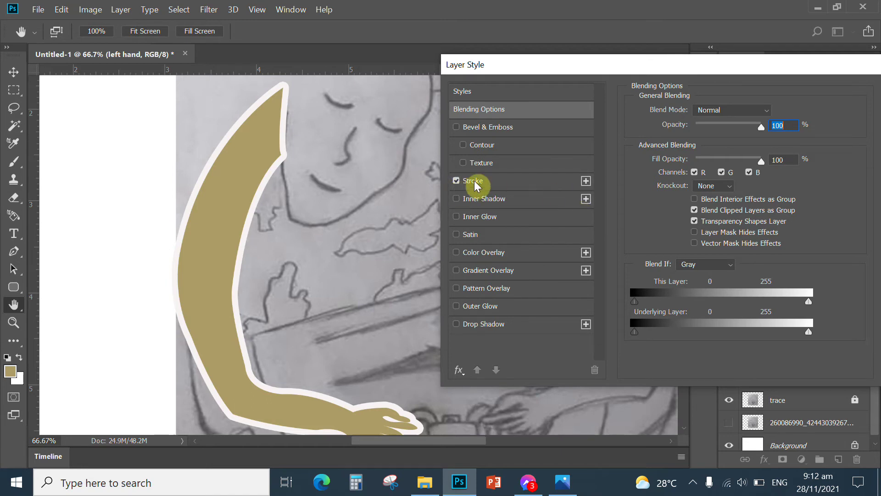
pyautogui.click(505, 184)
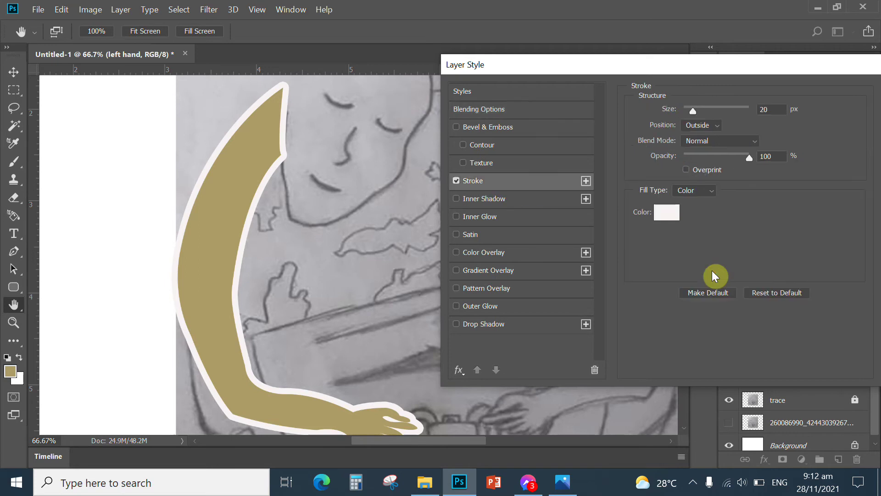
pyautogui.click(666, 212)
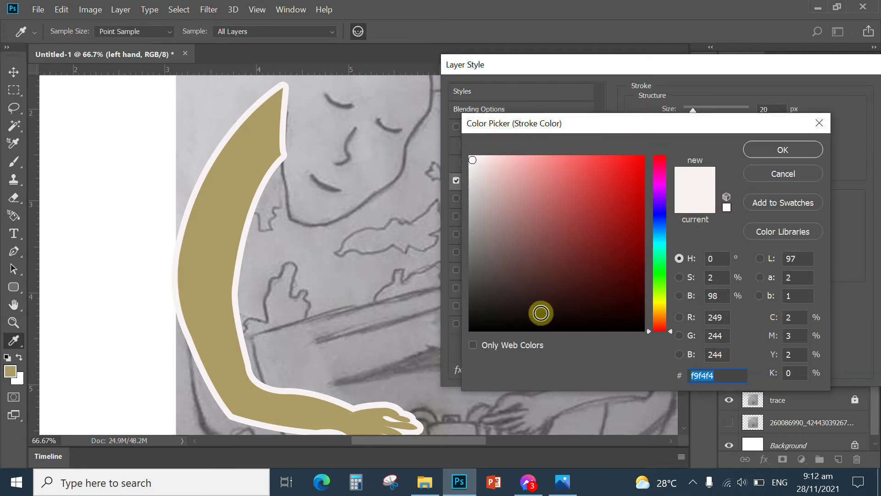
pyautogui.click(472, 330)
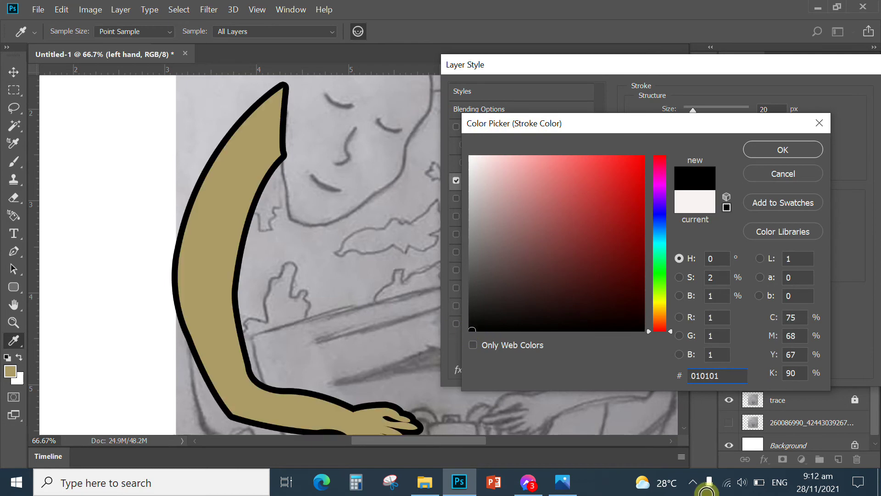
pyautogui.click(774, 150)
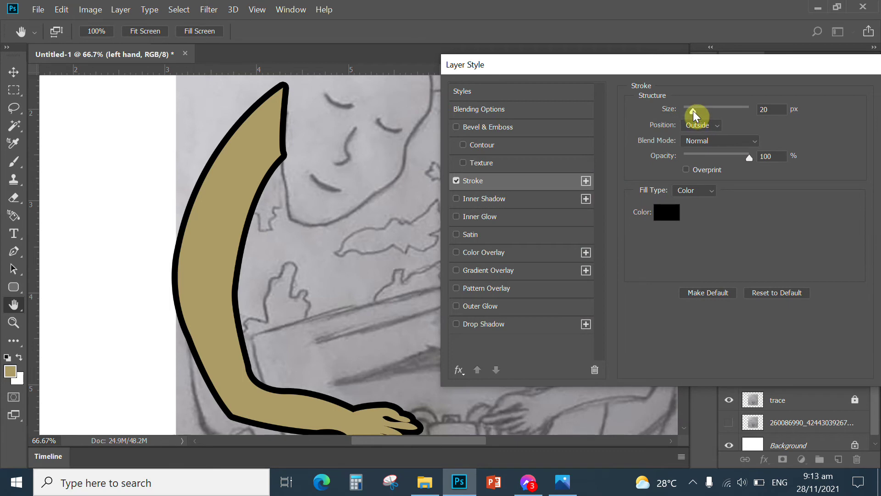
# Set the stroke size of the "left hand" layer to 10 px and apply the layer style.
pyautogui.moveTo(693, 112)
pyautogui.mouseDown()
pyautogui.moveTo(731, 118)
pyautogui.moveTo(699, 111)
pyautogui.mouseUp()
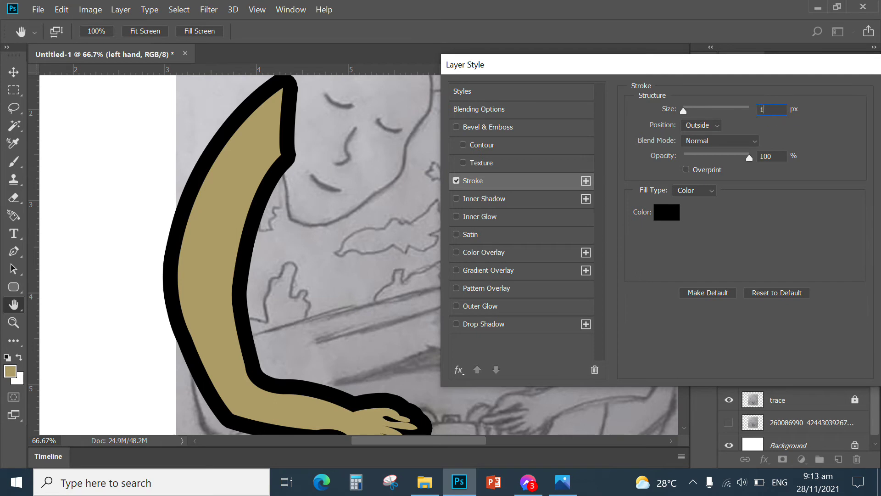
pyautogui.write('15')
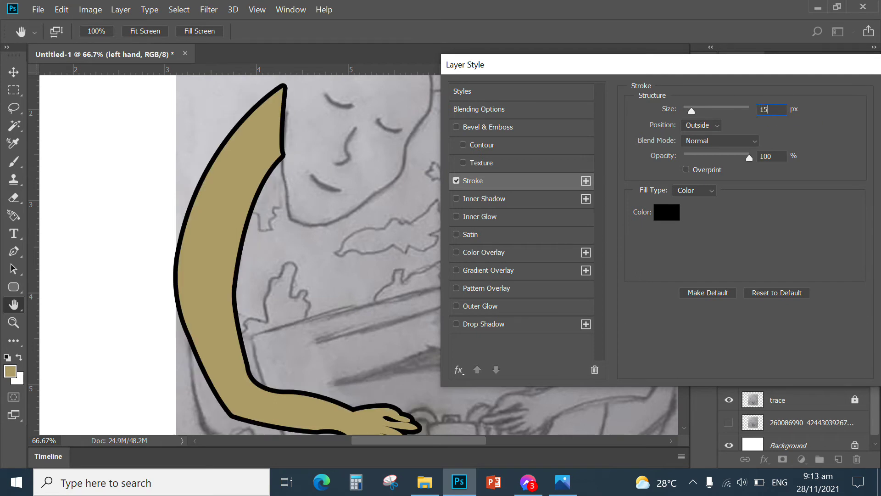
pyautogui.press('BackSpace')
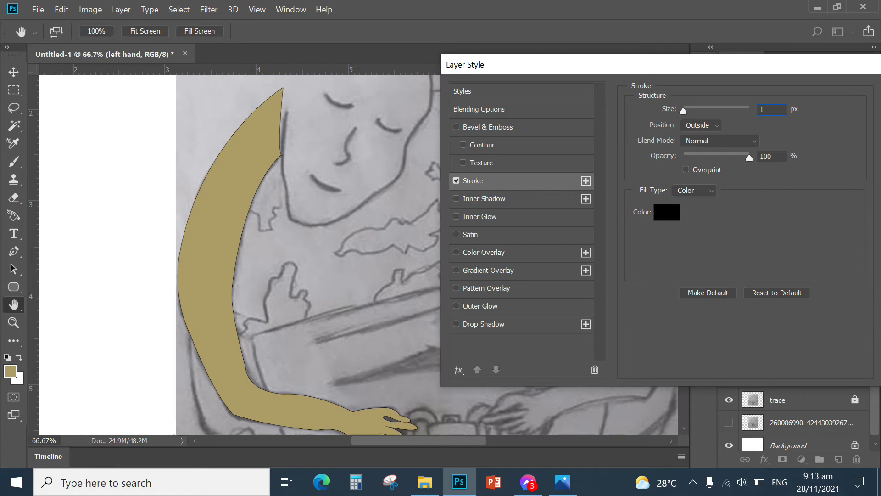
pyautogui.write('2')
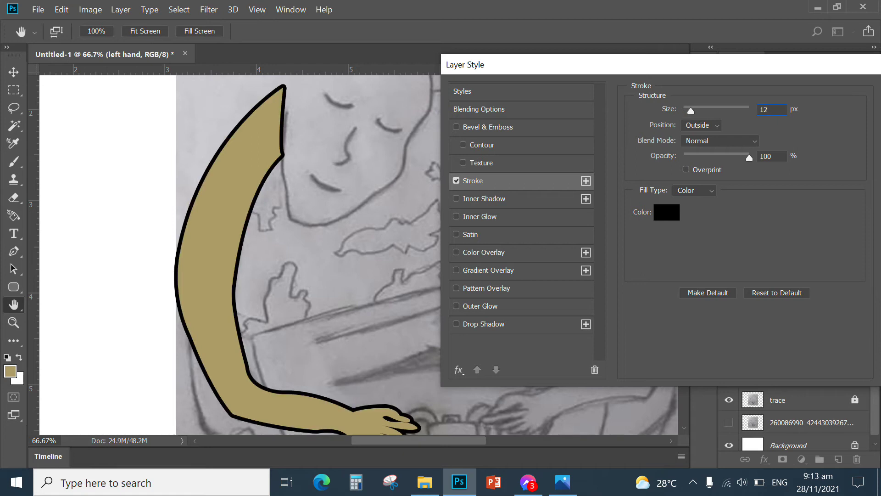
pyautogui.press('BackSpace')
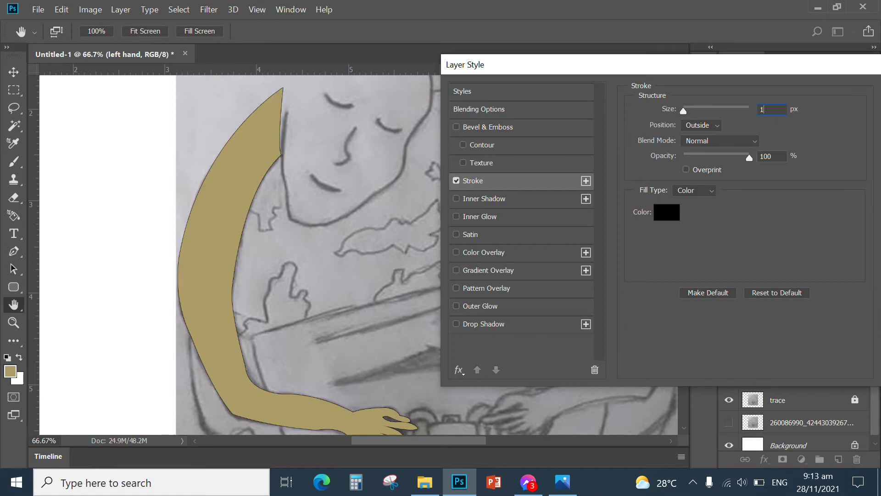
pyautogui.write('10')
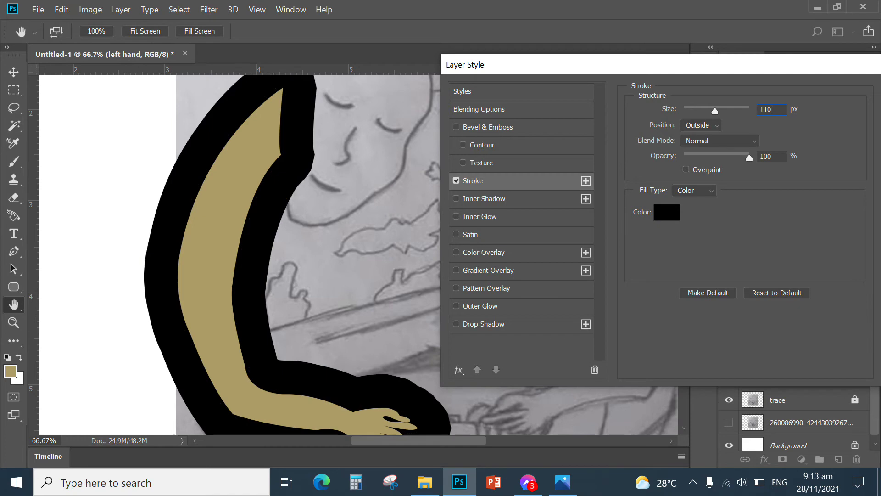
pyautogui.press('BackSpace')
pyautogui.press('BackSpace')
pyautogui.write('0')
pyautogui.moveTo(776, 60); pyautogui.dragTo(648, 62)
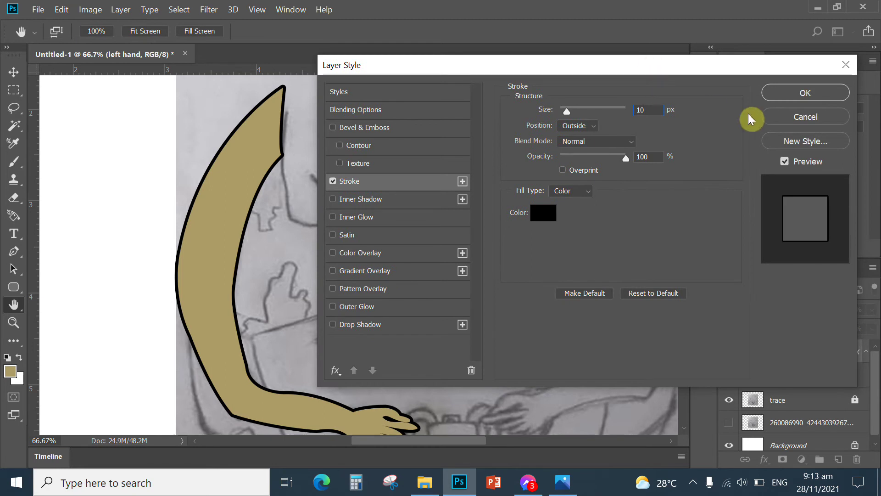
pyautogui.click(786, 93)
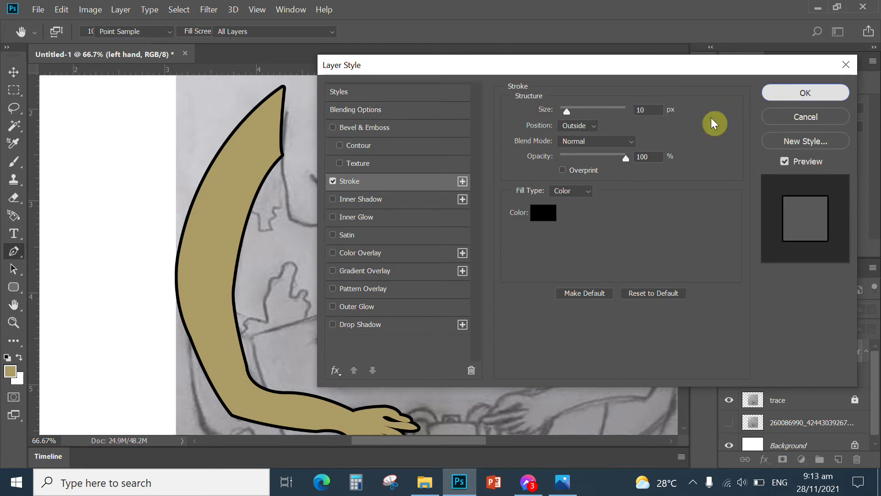
# Duplicate the "left hand" layer and rename the duplicate "r hand copy".
pyautogui.press('p')
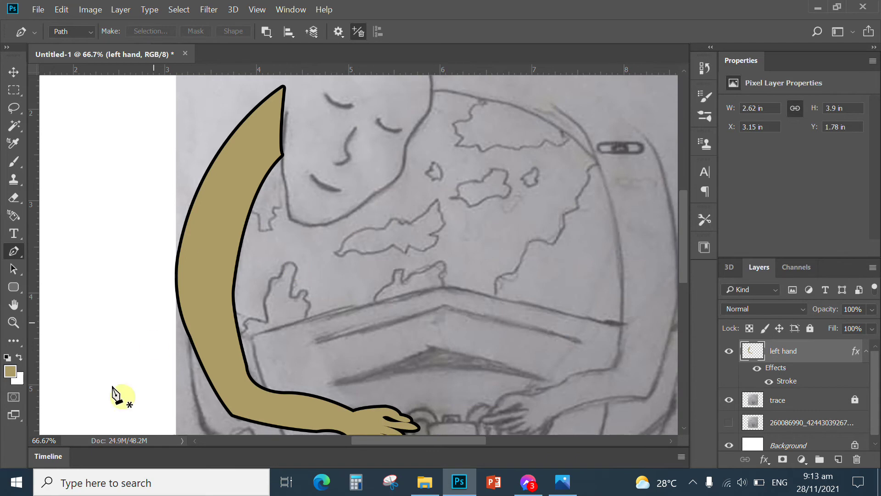
pyautogui.click(14, 324)
pyautogui.rightClick(459, 209)
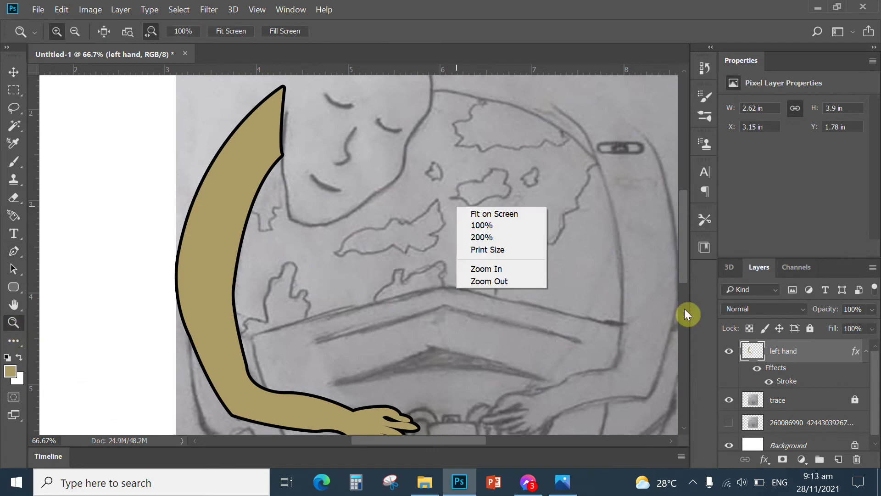
pyautogui.click(13, 324)
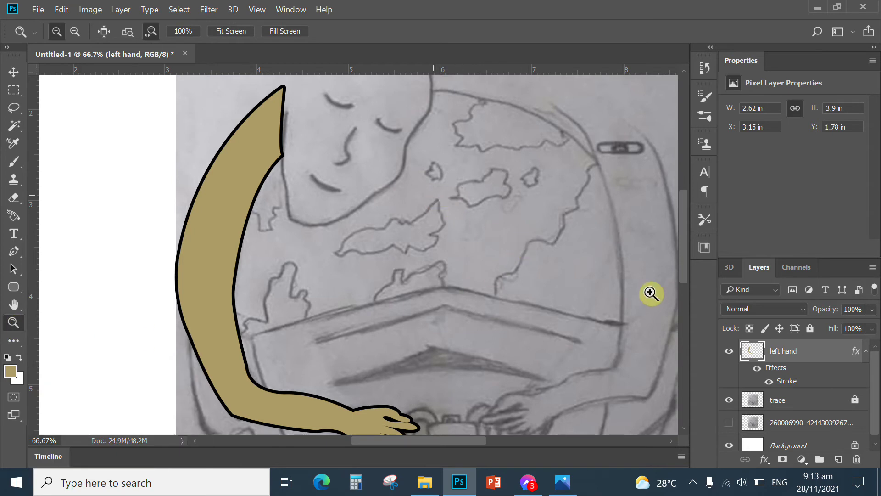
pyautogui.rightClick(435, 197)
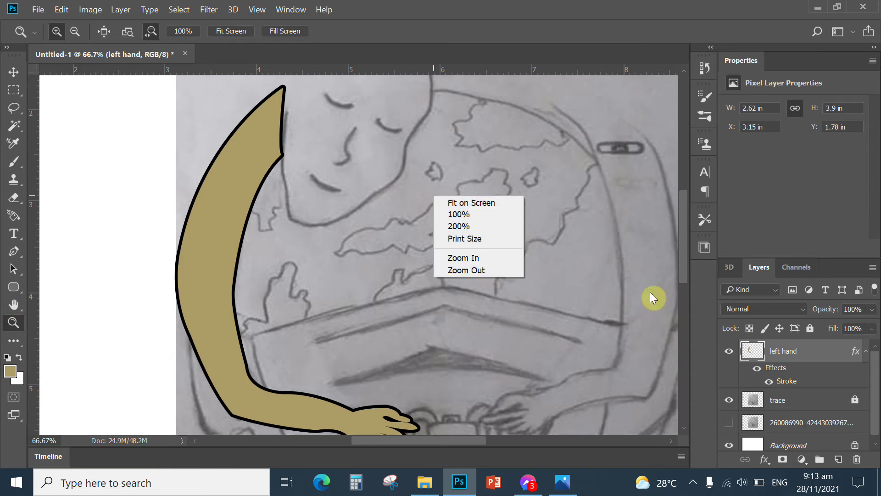
pyautogui.click(465, 204)
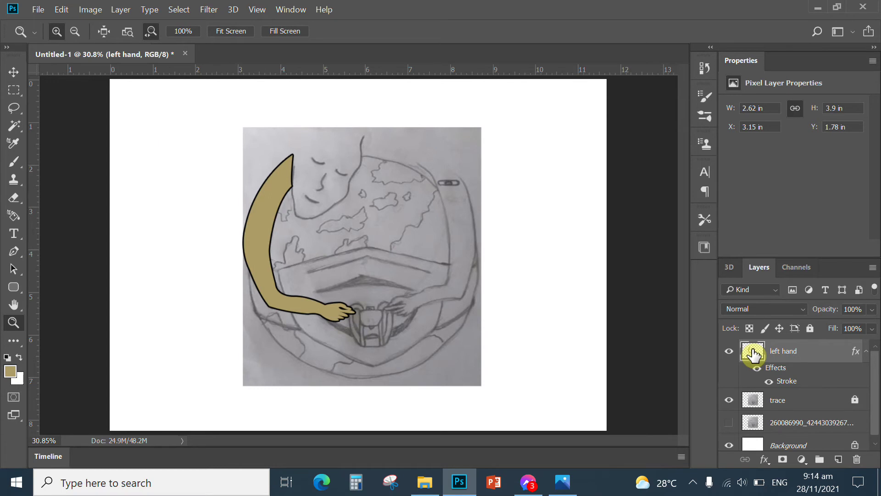
pyautogui.hotkey('ctrl', 'j')
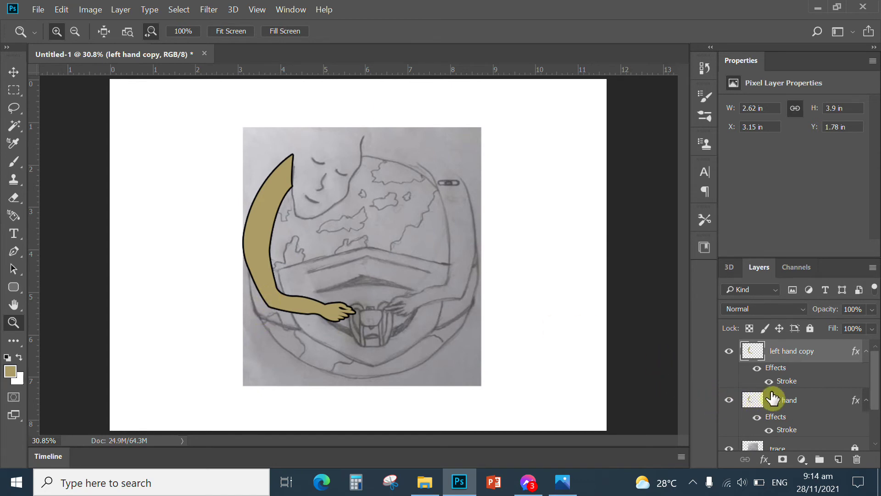
pyautogui.doubleClick(789, 353)
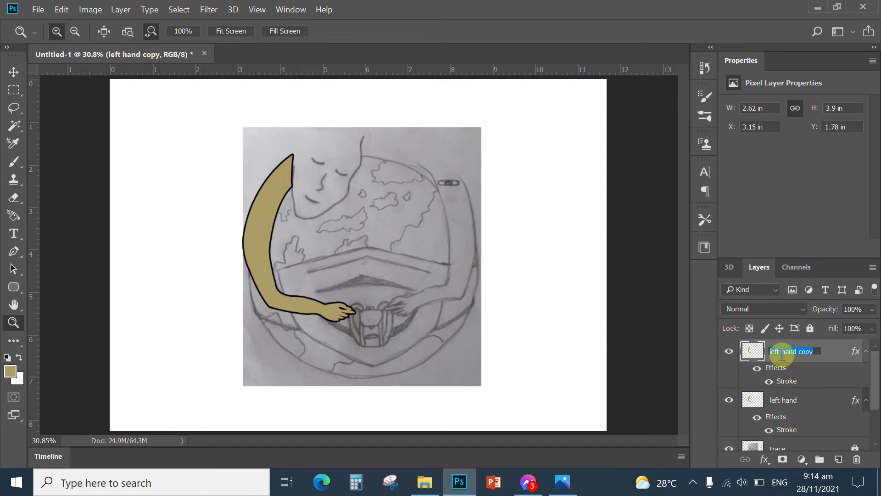
pyautogui.moveTo(781, 353); pyautogui.dragTo(755, 358)
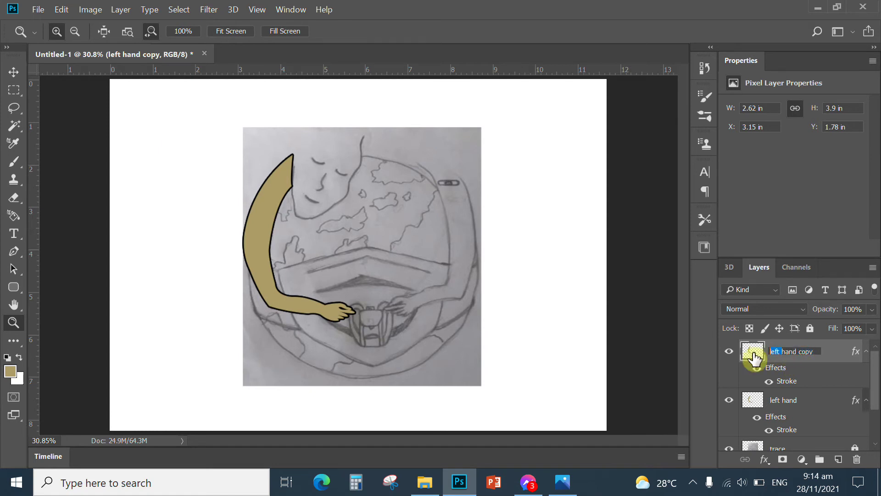
pyautogui.write('r')
pyautogui.press('Return')
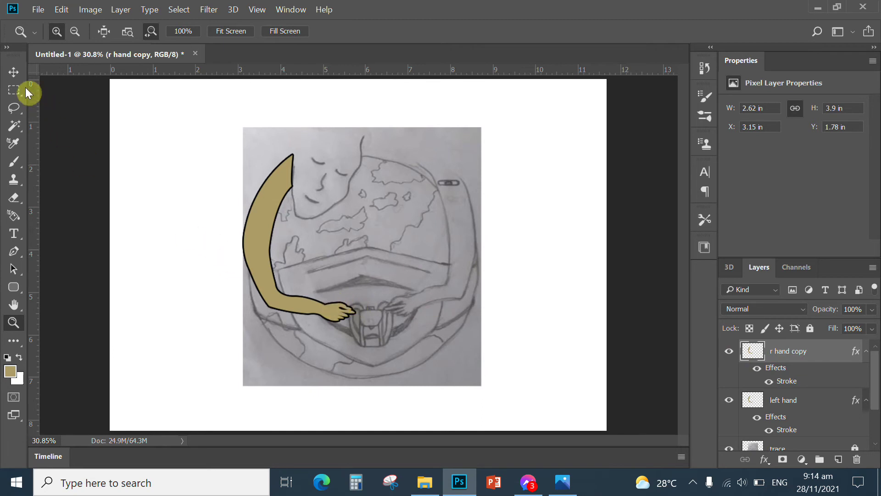
# Flip the duplicated arm horizontally and move it over the sketch's right-hand arm, at about X 6.4 in.
pyautogui.click(11, 73)
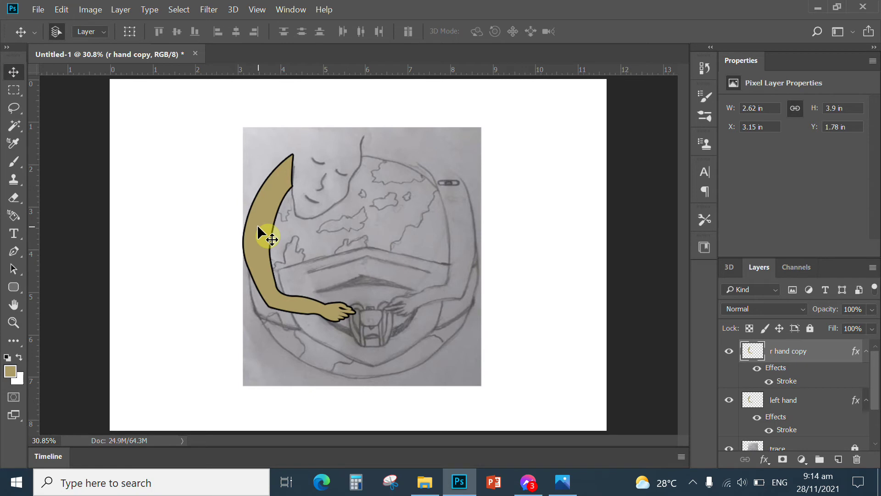
pyautogui.moveTo(257, 225); pyautogui.dragTo(319, 239)
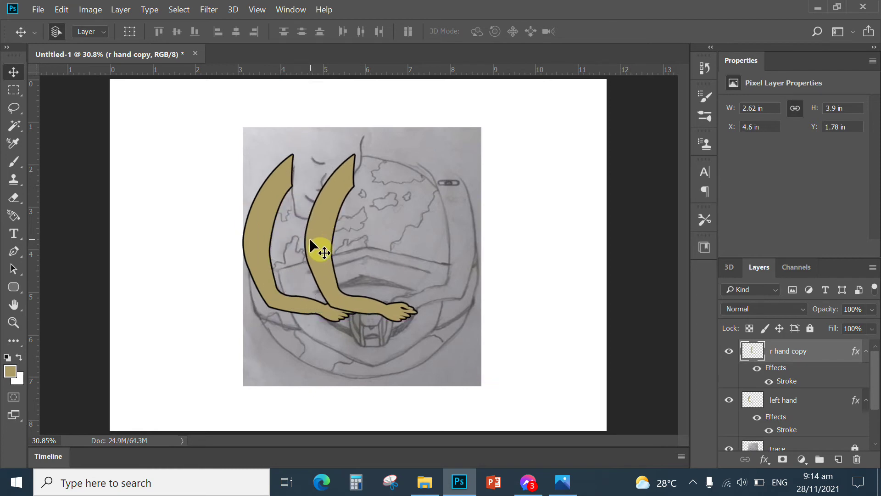
pyautogui.click(63, 10)
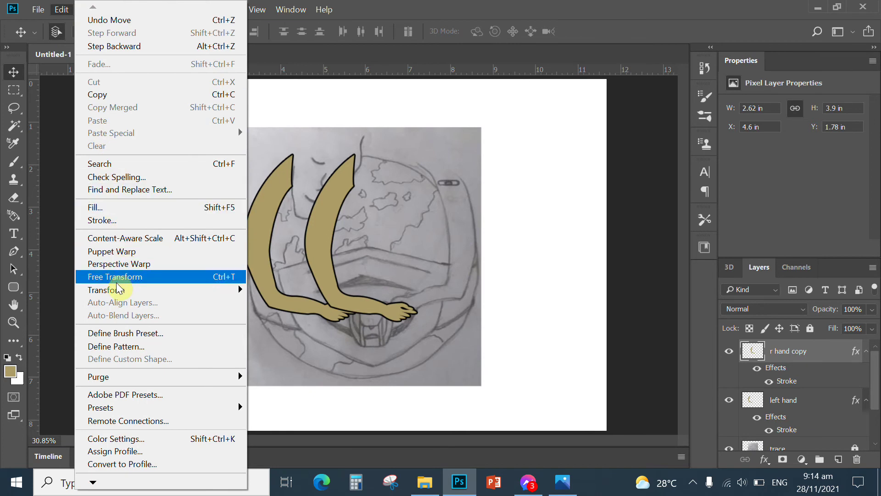
pyautogui.moveTo(118, 291)
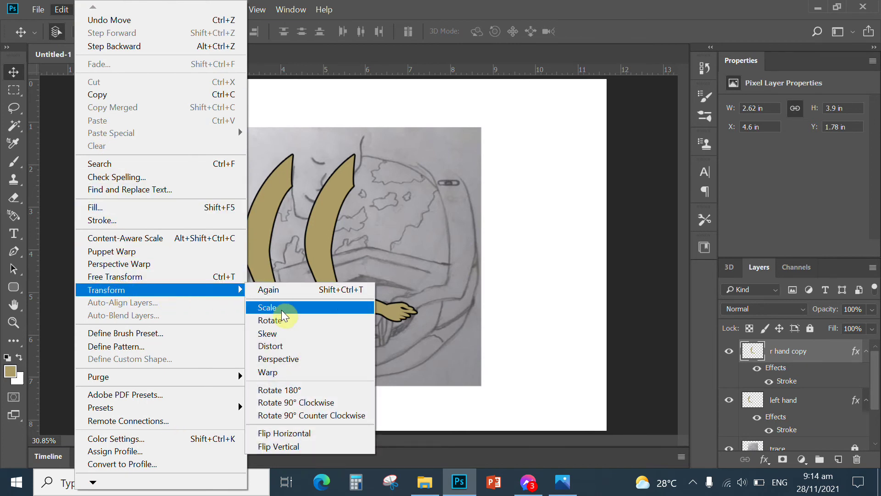
pyautogui.click(301, 434)
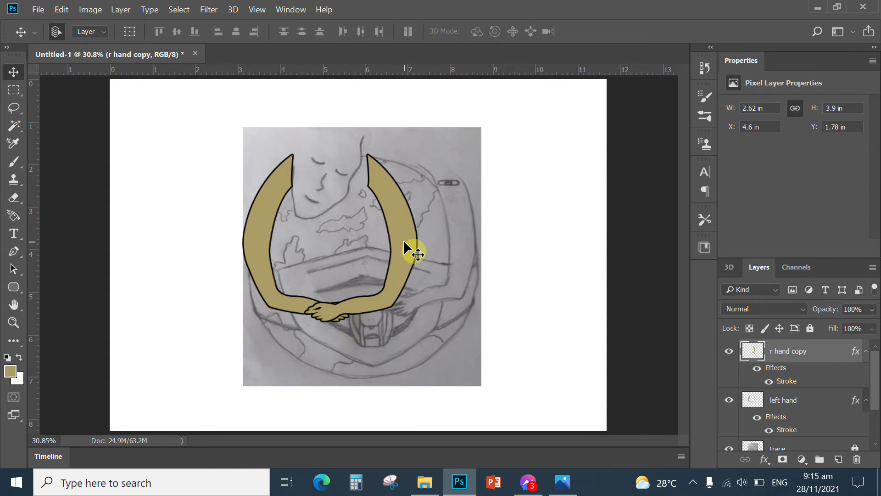
pyautogui.moveTo(407, 240); pyautogui.dragTo(483, 218)
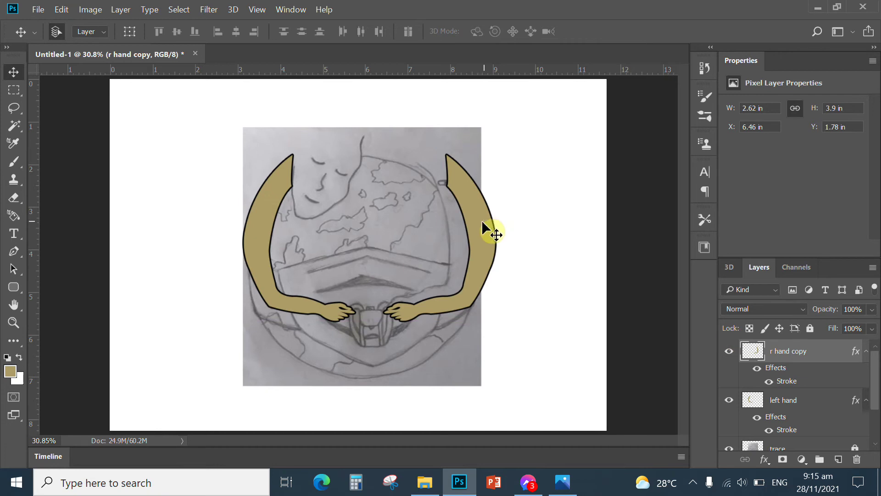
pyautogui.moveTo(482, 220)
pyautogui.mouseDown()
pyautogui.moveTo(511, 221)
pyautogui.moveTo(481, 221)
pyautogui.mouseUp()
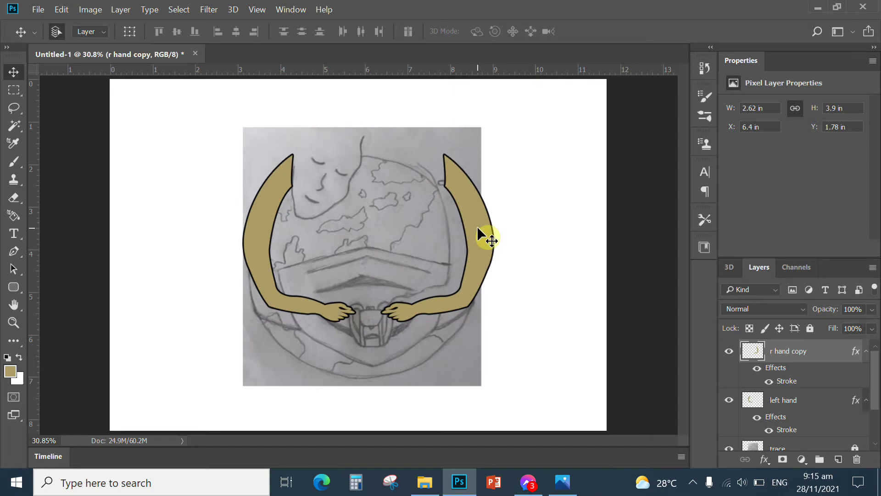
# Scale the "r hand copy" arm to about 81% width and 89% height and fit it over the sketched arm.
pyautogui.hotkey('ctrl', 't')
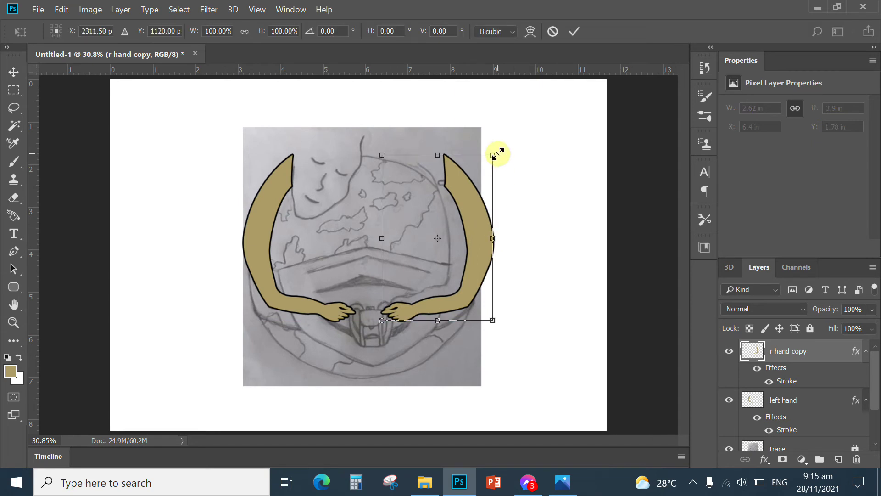
pyautogui.moveTo(495, 154); pyautogui.dragTo(477, 168)
pyautogui.moveTo(465, 269); pyautogui.dragTo(477, 245)
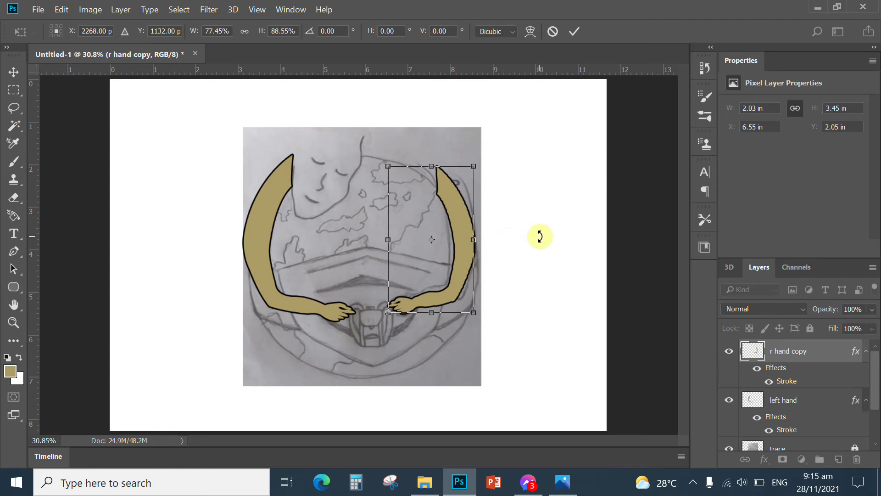
pyautogui.moveTo(388, 242); pyautogui.dragTo(384, 242)
pyautogui.moveTo(479, 240); pyautogui.dragTo(478, 240)
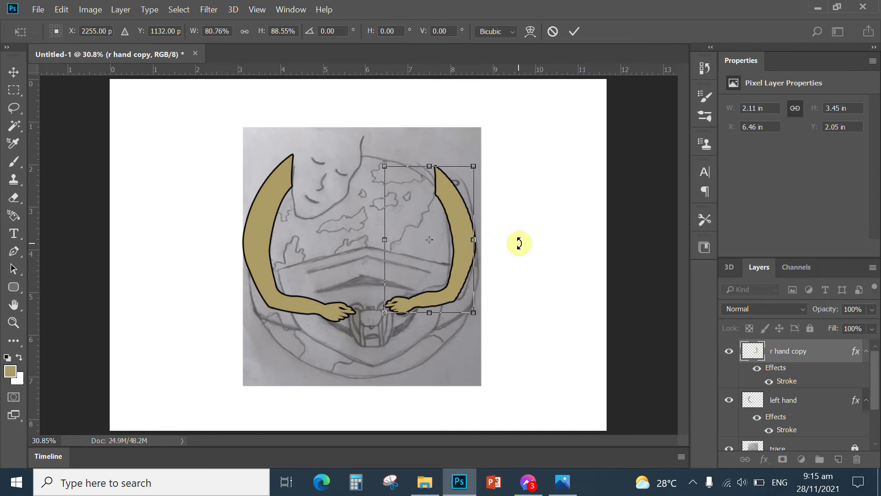
pyautogui.press('Return')
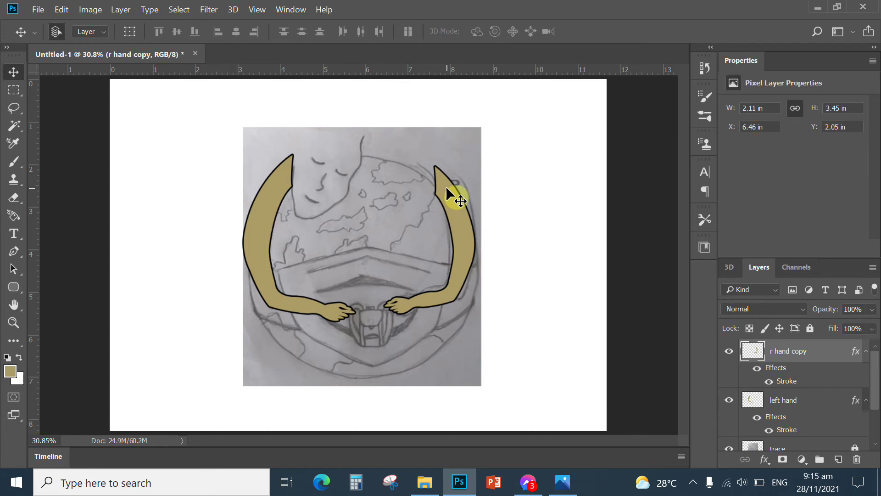
# Delete the pointed upper end of the "r hand copy" arm with a rectangular selection, and deselect.
pyautogui.click(15, 89)
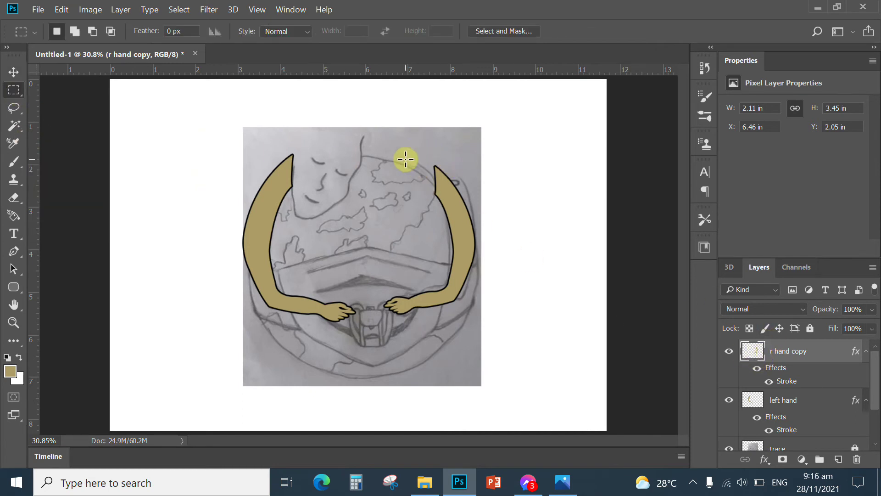
pyautogui.moveTo(385, 143); pyautogui.dragTo(509, 193)
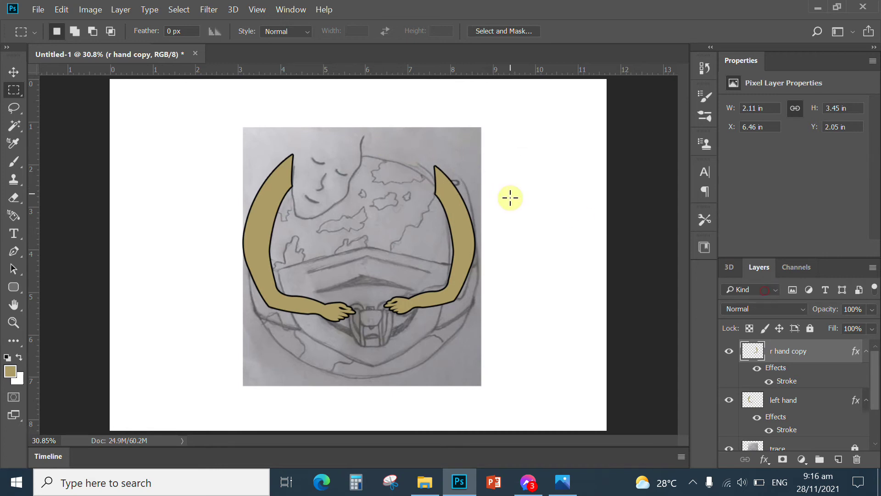
pyautogui.press('Delete')
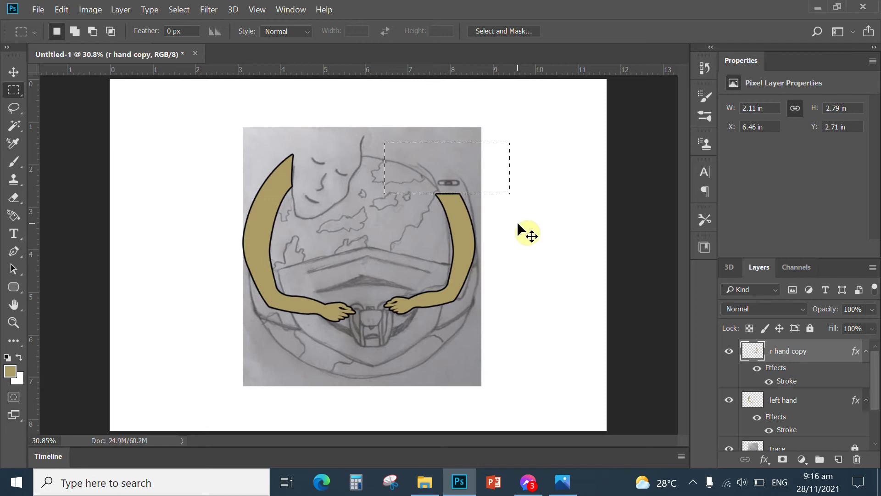
pyautogui.hotkey('ctrl', 'd')
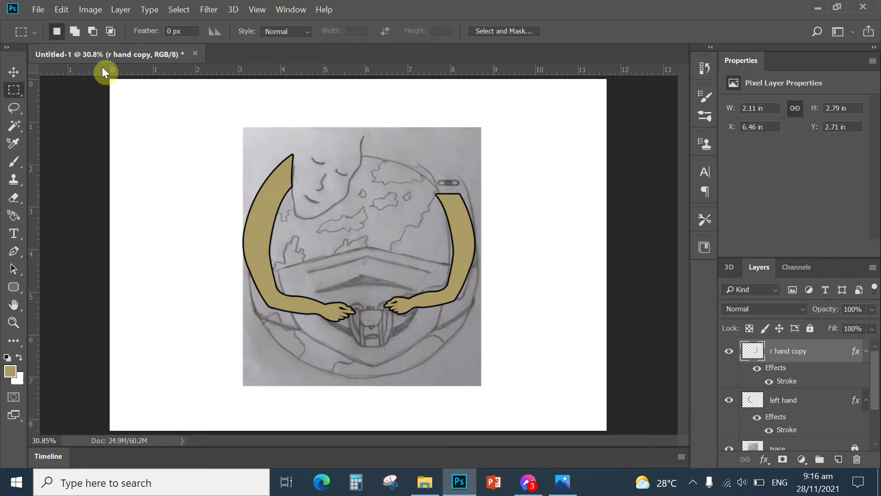
# Stretch the "r hand copy" arm upward to about 110% height so its flat end nears the sketched sleeve.
pyautogui.press('v')
pyautogui.hotkey('ctrl', 't')
pyautogui.moveTo(429, 194); pyautogui.dragTo(426, 184)
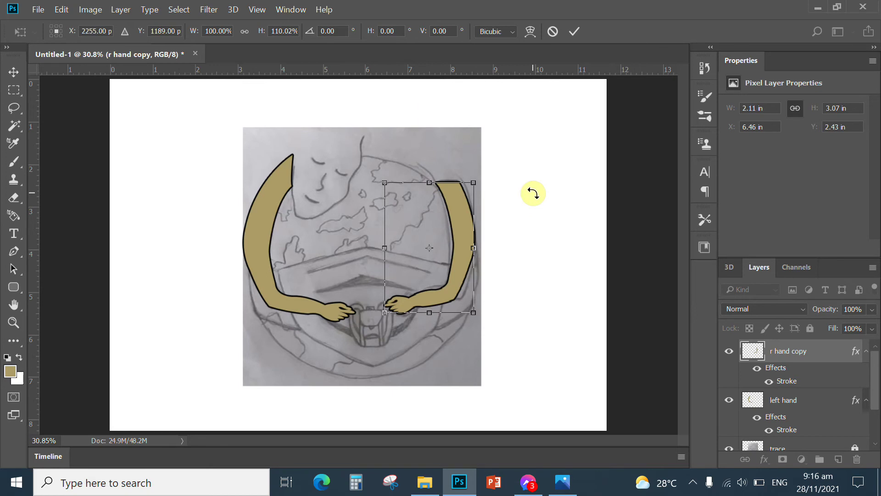
pyautogui.press('Return')
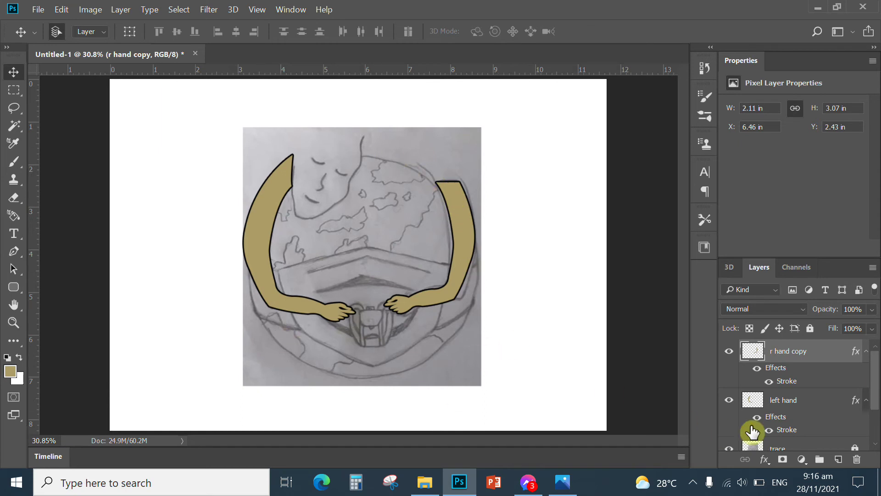
# Add a new layer above the "r hand copy" layer and name it "globe".
pyautogui.click(839, 459)
pyautogui.doubleClick(781, 351)
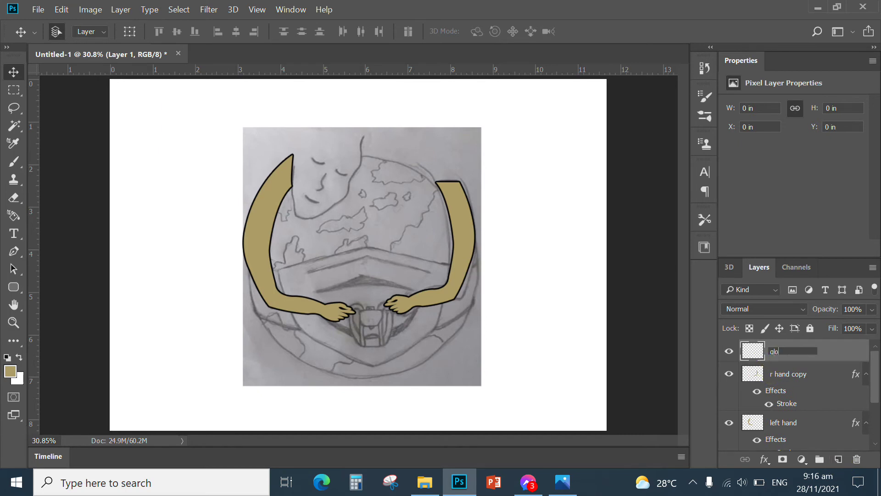
pyautogui.press('Return')
pyautogui.doubleClick(787, 350)
pyautogui.press('Return')
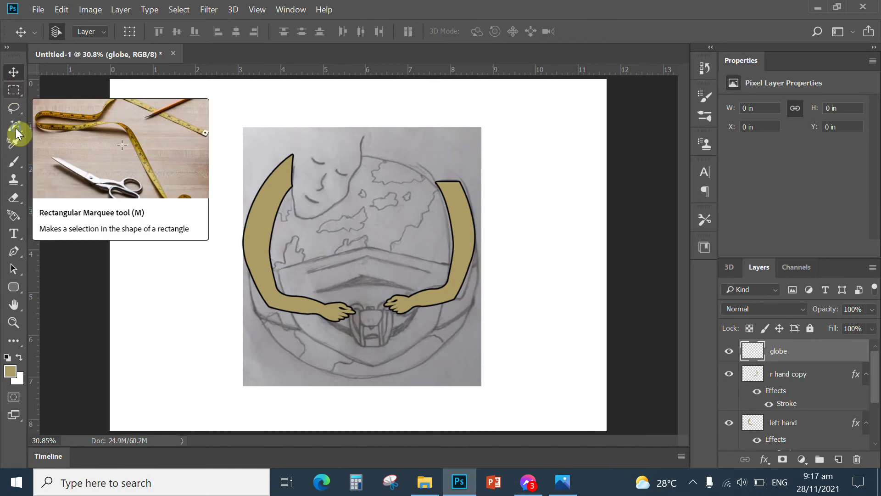
# Draw a circular selection about 5.6 in across around the sketched globe, at about X 3.12 in, Y 1.42 in.
pyautogui.click(14, 90)
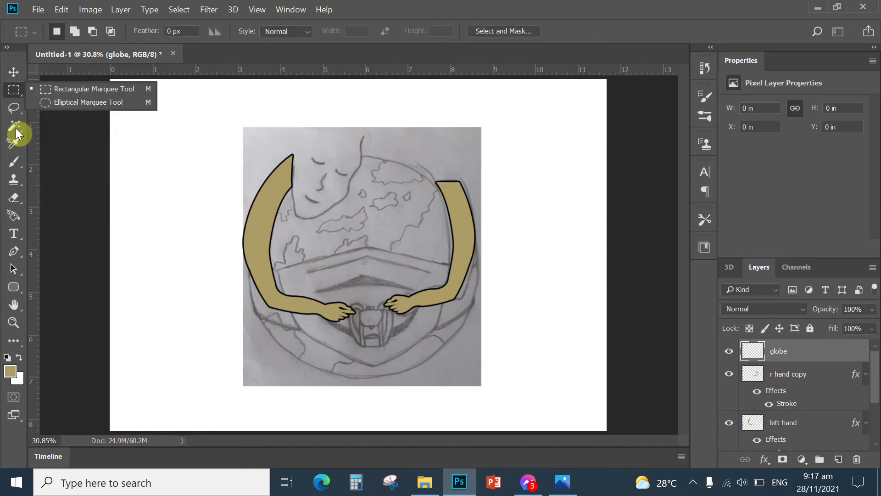
pyautogui.click(65, 102)
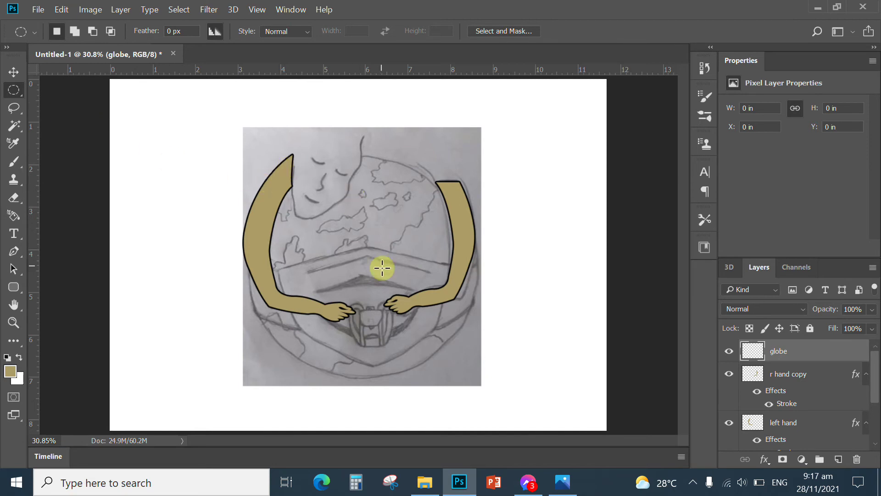
pyautogui.moveTo(262, 149); pyautogui.dragTo(418, 231)
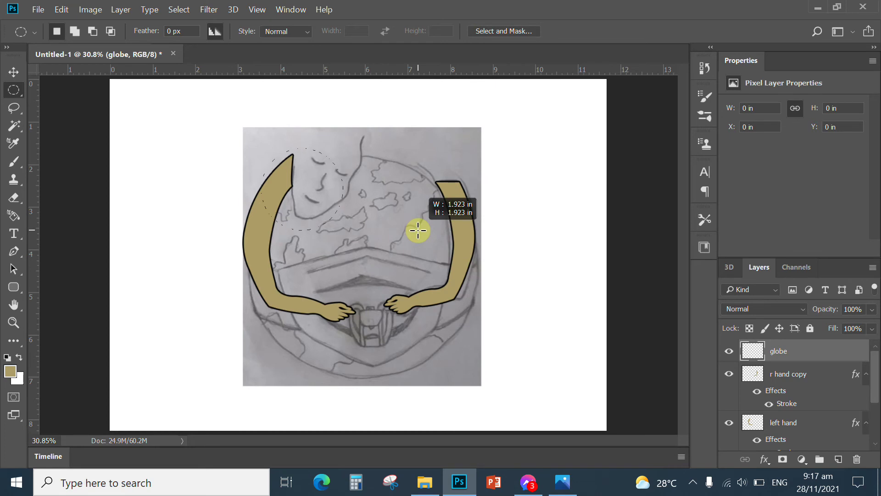
pyautogui.moveTo(417, 231); pyautogui.dragTo(495, 369)
pyautogui.moveTo(517, 382)
pyautogui.mouseDown()
pyautogui.moveTo(529, 392)
pyautogui.moveTo(501, 371)
pyautogui.moveTo(507, 378)
pyautogui.mouseUp()
pyautogui.press('space')
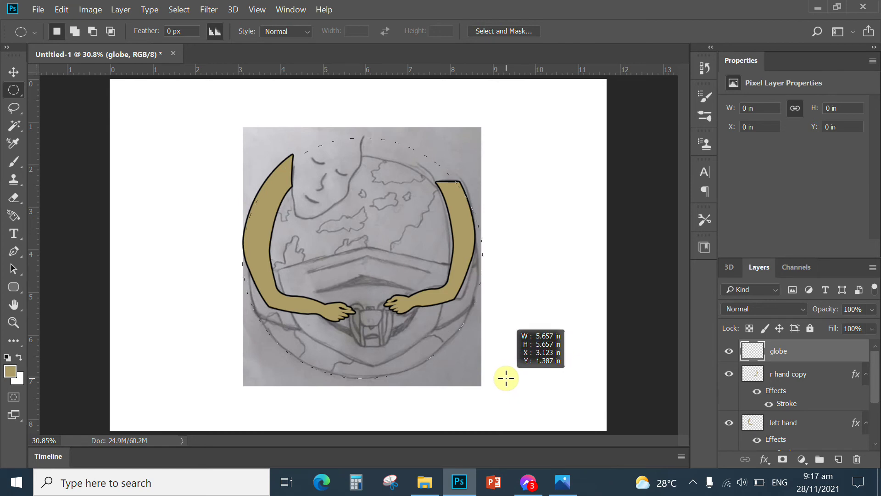
pyautogui.moveTo(506, 378); pyautogui.dragTo(502, 376)
pyautogui.press('space')
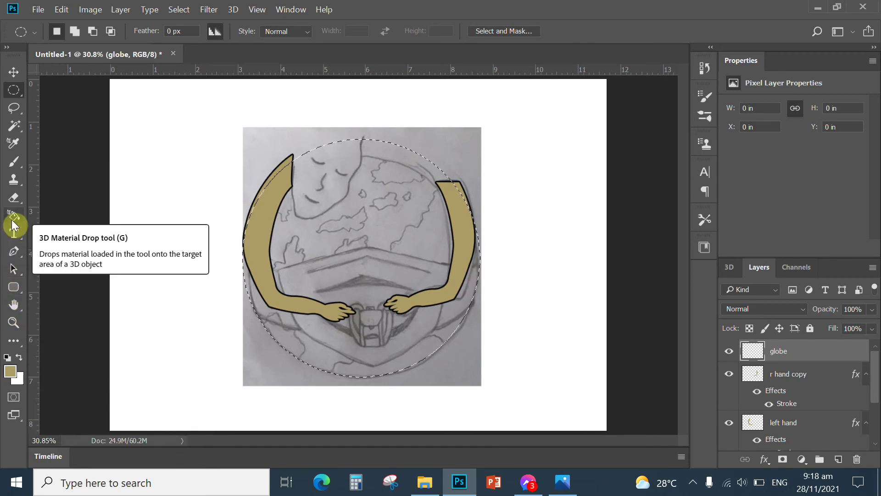
# Choose the Gradient tool and set the custom gradient's first colour stop, at location 0%, to green 3ef476.
pyautogui.click(14, 341)
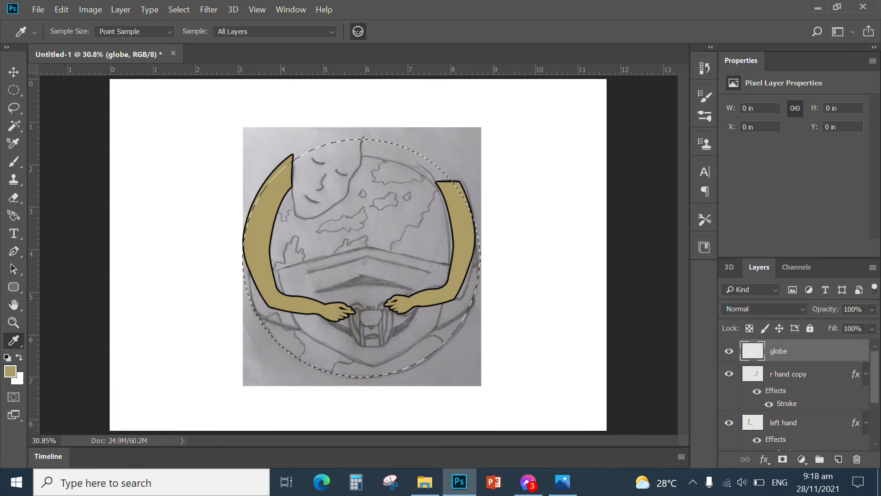
pyautogui.rightClick(13, 341)
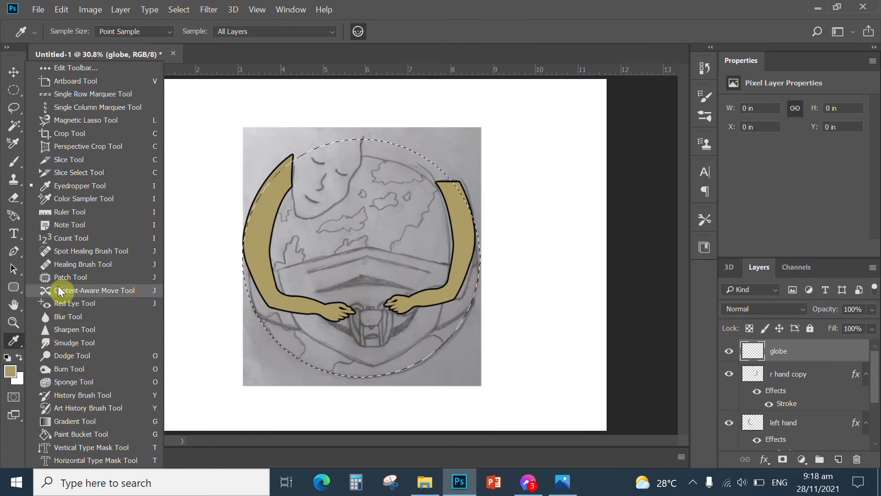
pyautogui.click(67, 422)
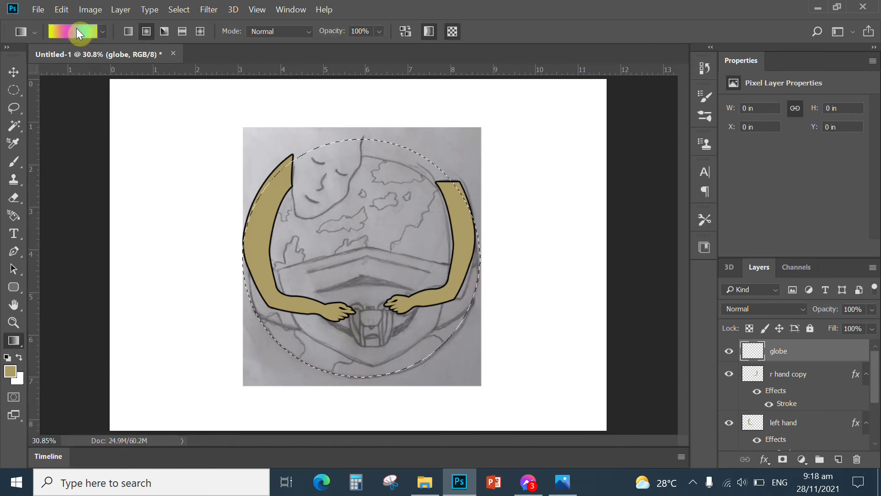
pyautogui.click(102, 32)
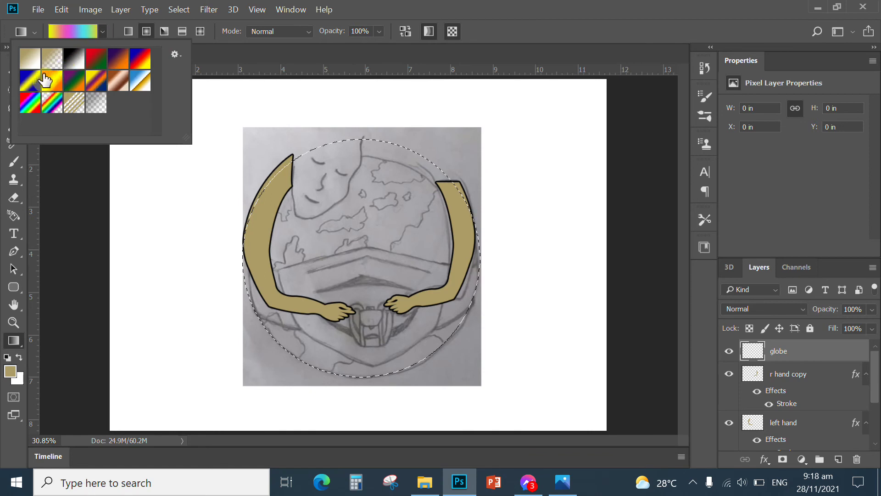
pyautogui.click(69, 29)
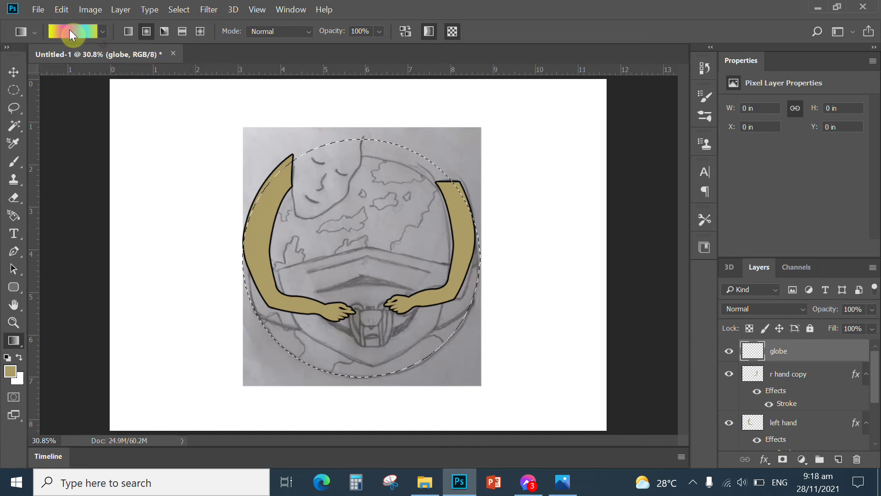
pyautogui.moveTo(661, 108); pyautogui.dragTo(614, 108)
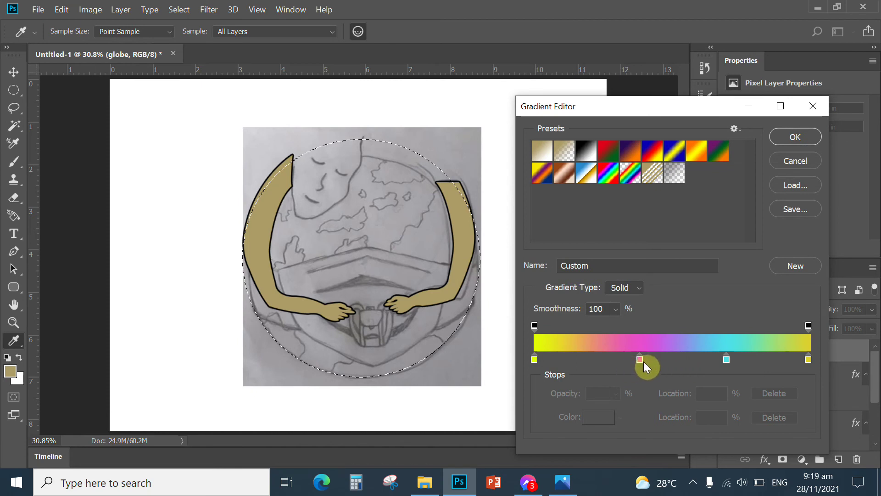
pyautogui.click(534, 359)
pyautogui.click(598, 417)
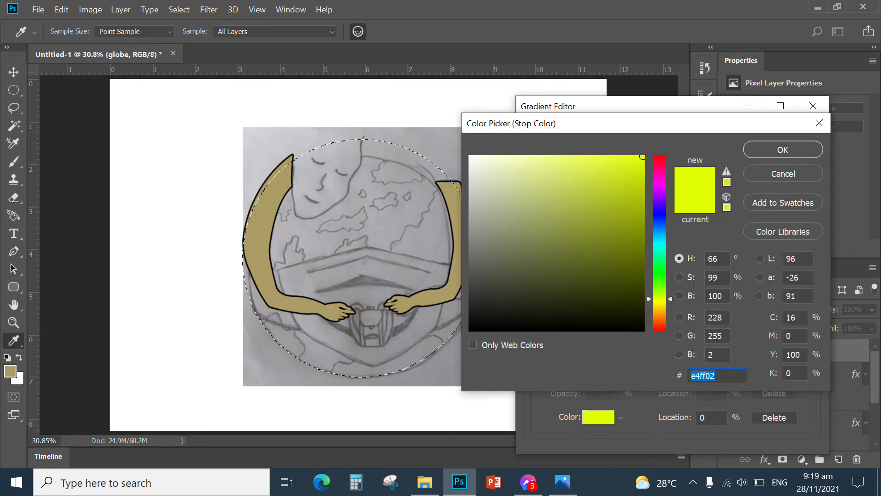
pyautogui.click(661, 265)
pyautogui.moveTo(623, 182); pyautogui.dragTo(600, 163)
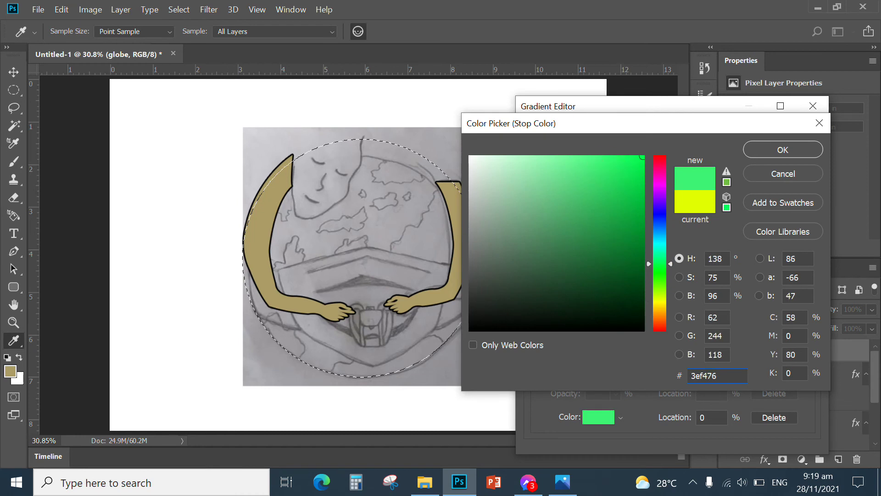
pyautogui.click(757, 149)
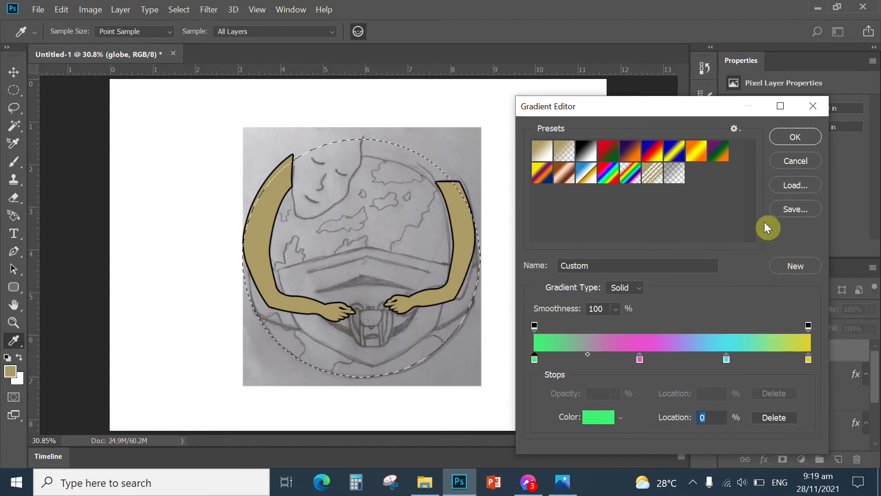
pyautogui.click(796, 137)
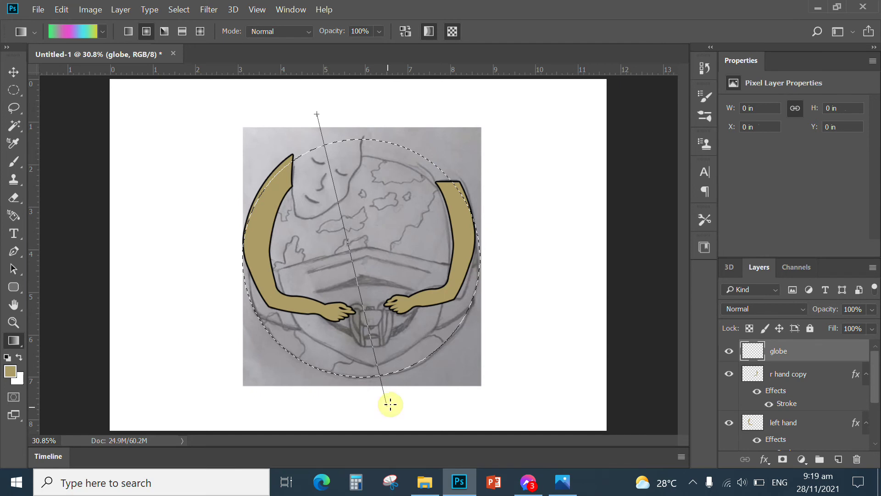
# Try the custom gradient in the circular selection, once in radial style and once in linear style.
pyautogui.moveTo(387, 406); pyautogui.dragTo(388, 405)
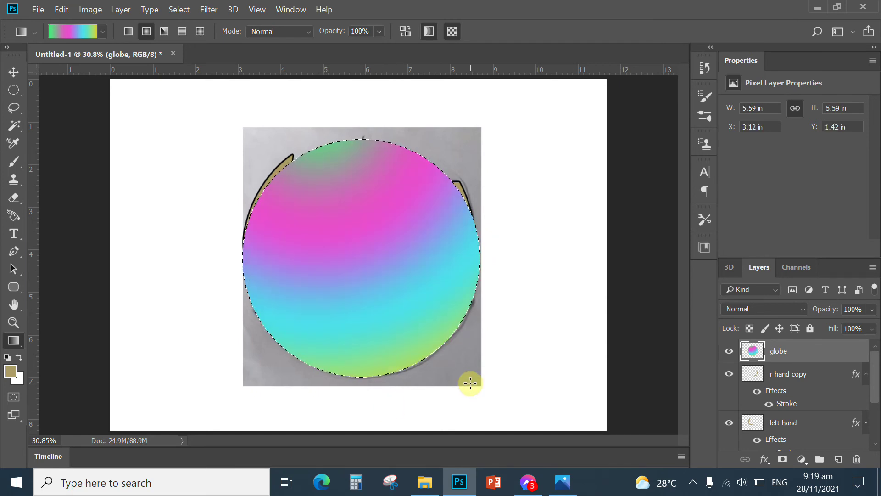
pyautogui.click(128, 32)
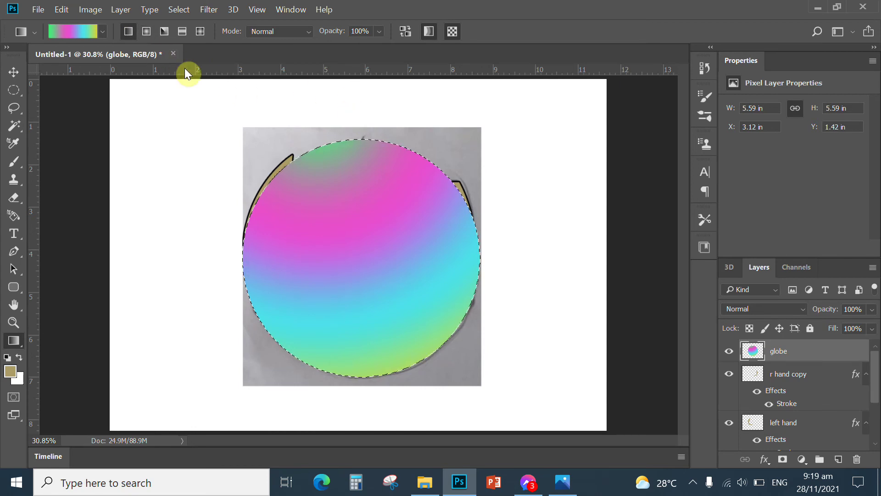
pyautogui.moveTo(356, 115); pyautogui.dragTo(361, 395)
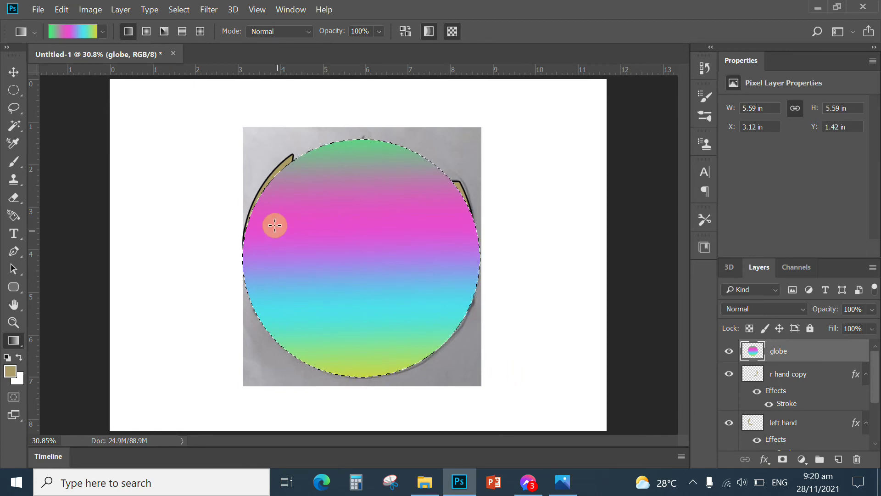
# Fill the circular selection with the radial gradient from above its upper edge to just below its lower edge, and deselect.
pyautogui.click(147, 33)
pyautogui.moveTo(337, 111); pyautogui.dragTo(373, 386)
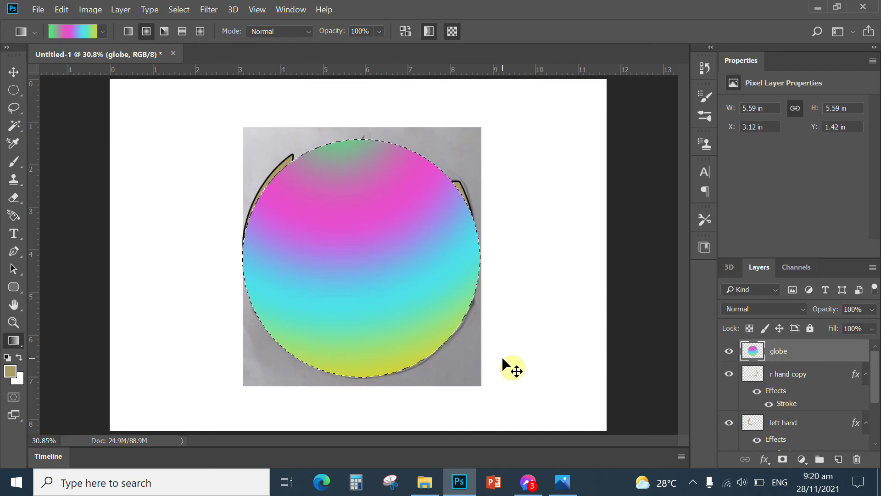
pyautogui.hotkey('ctrl', 'd')
pyautogui.click(14, 72)
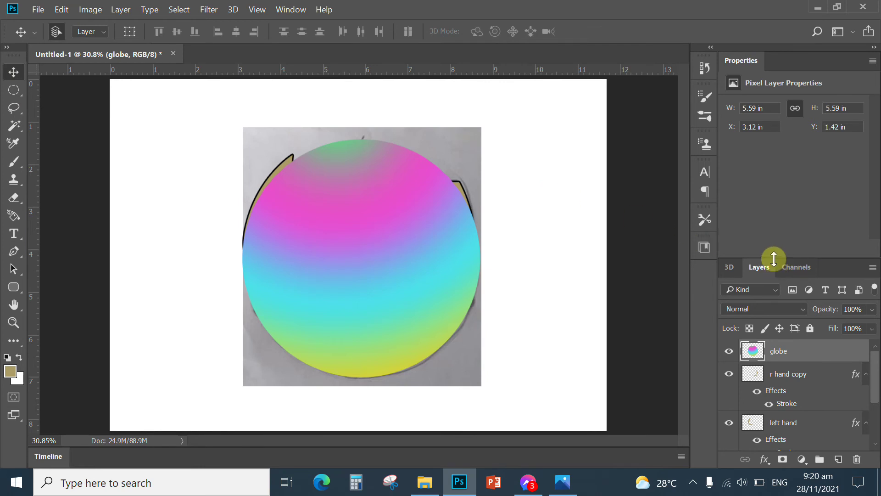
# Move the "globe" layer below the "left hand" layer and above the "trace" layer.
pyautogui.moveTo(774, 258); pyautogui.dragTo(770, 152)
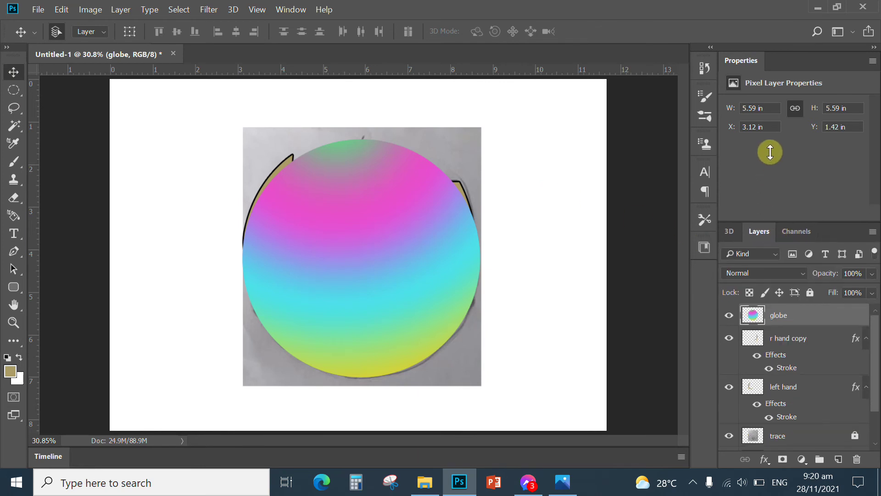
pyautogui.moveTo(876, 335)
pyautogui.mouseDown()
pyautogui.moveTo(875, 360)
pyautogui.moveTo(877, 321)
pyautogui.mouseUp()
pyautogui.moveTo(754, 320); pyautogui.dragTo(756, 412)
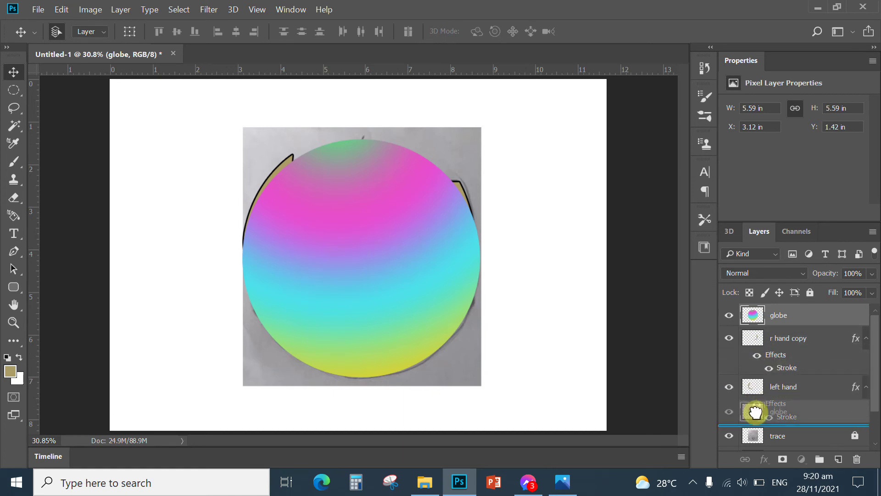
pyautogui.moveTo(756, 412); pyautogui.dragTo(756, 412)
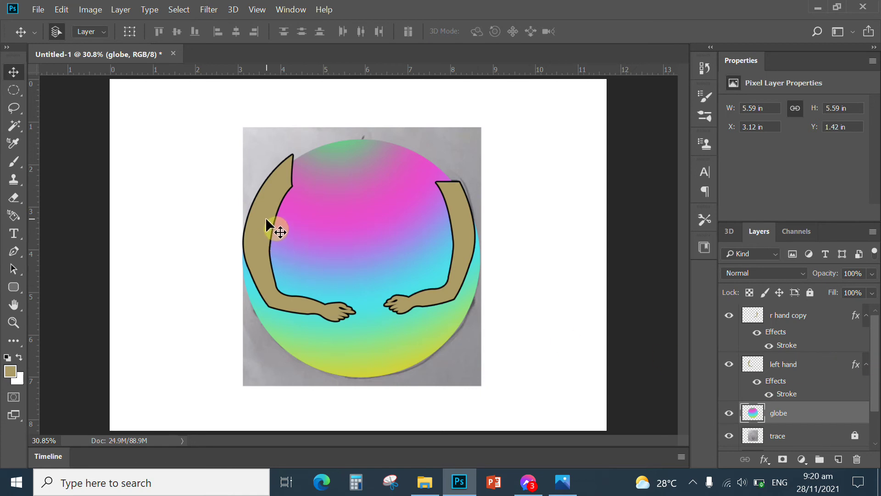
# Select the "left hand" layer and hide the "globe" layer to uncover the sketch.
pyautogui.moveTo(266, 219); pyautogui.dragTo(399, 329)
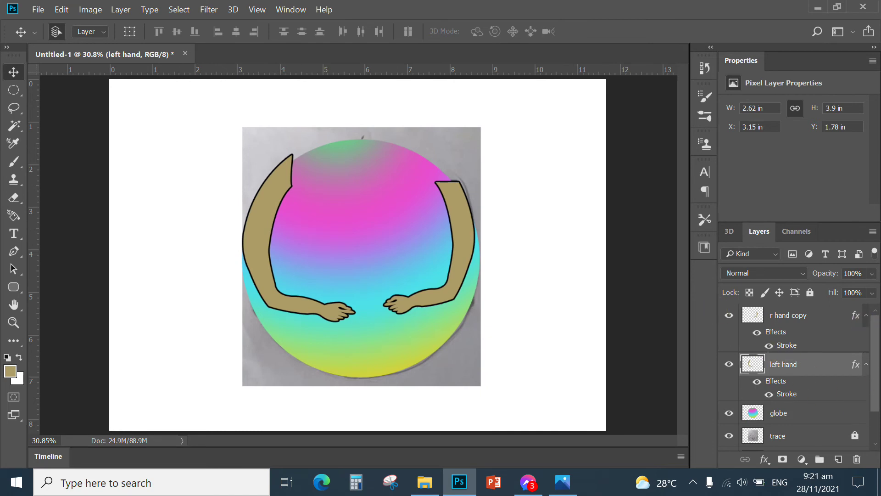
pyautogui.moveTo(875, 381); pyautogui.dragTo(875, 410)
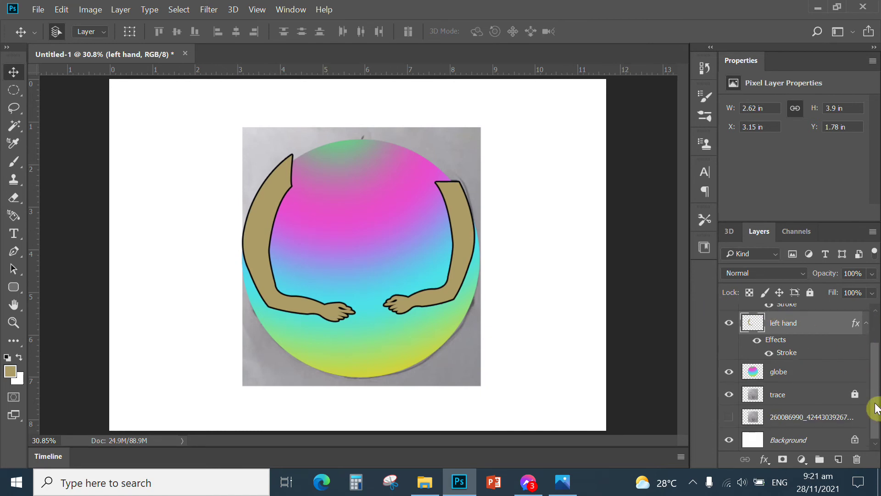
pyautogui.click(729, 372)
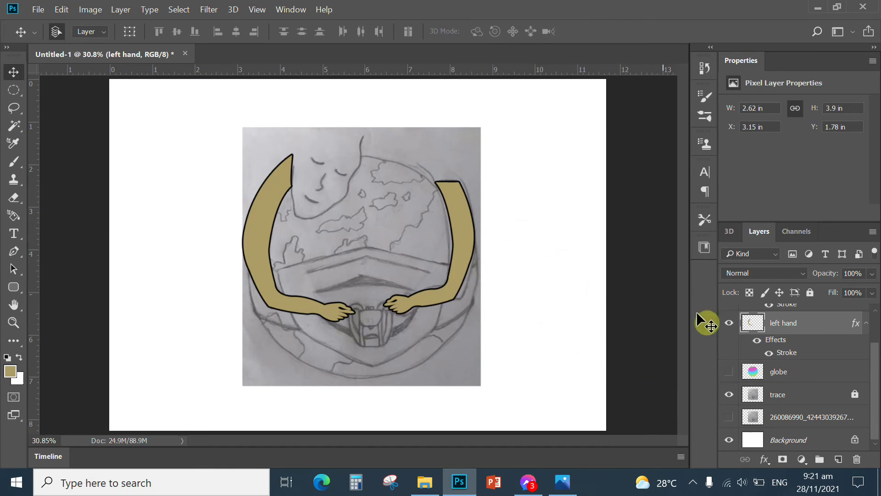
# Add a new layer directly above the "left hand" layer and name it "face".
pyautogui.scroll(2, 873, 363)
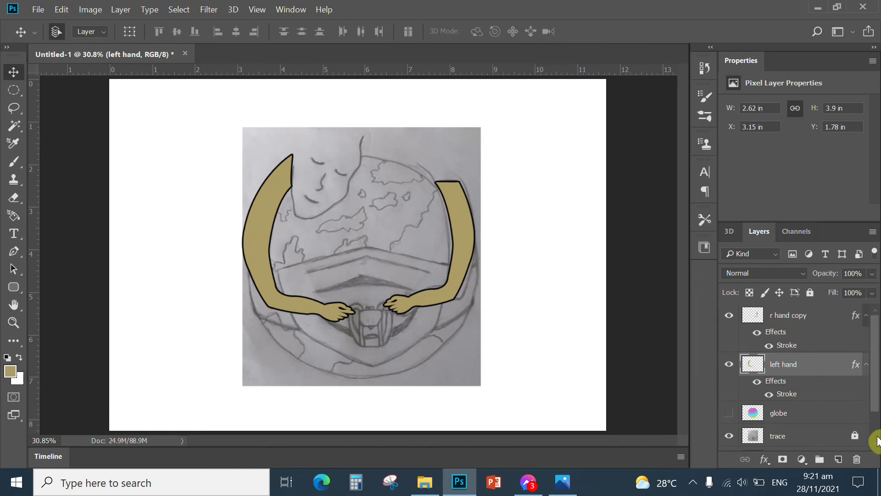
pyautogui.click(839, 460)
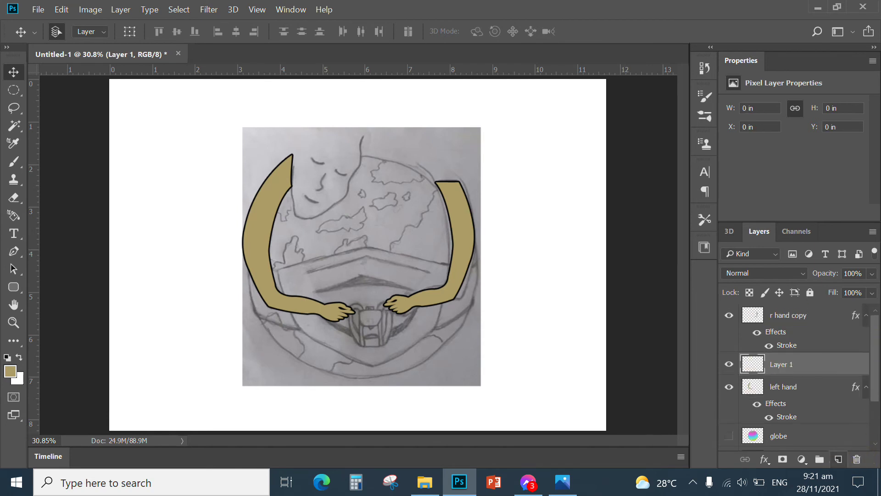
pyautogui.doubleClick(782, 365)
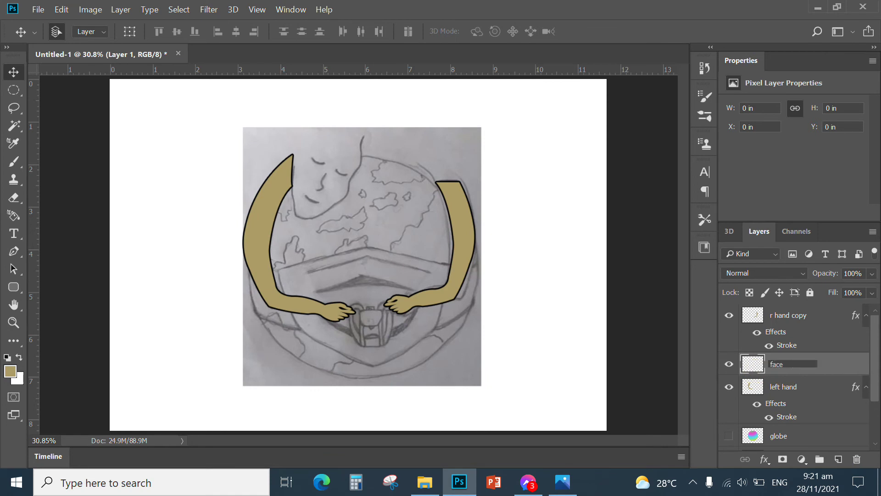
pyautogui.write('face')
pyautogui.press('Return')
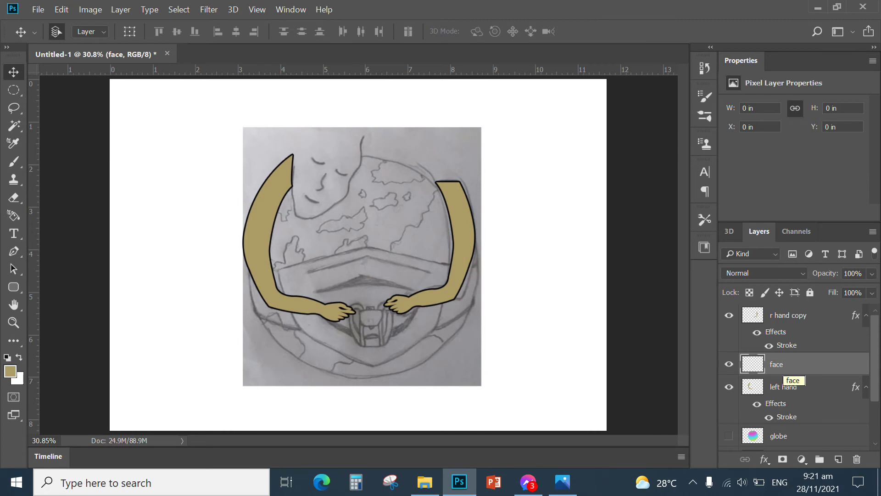
pyautogui.click(783, 365)
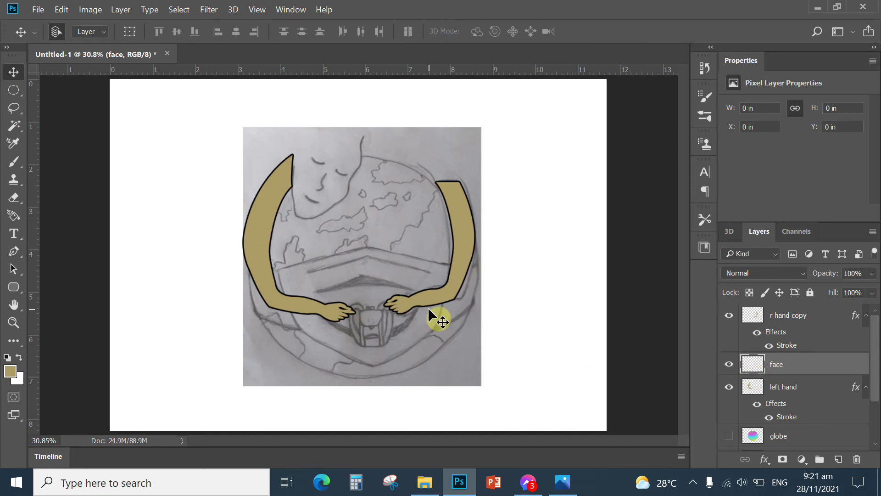
# Start a Pen tool path at the top of the sketched face's right edge and curve it down to the globe outline.
pyautogui.click(13, 323)
pyautogui.click(334, 145)
pyautogui.click(335, 145)
pyautogui.click(334, 147)
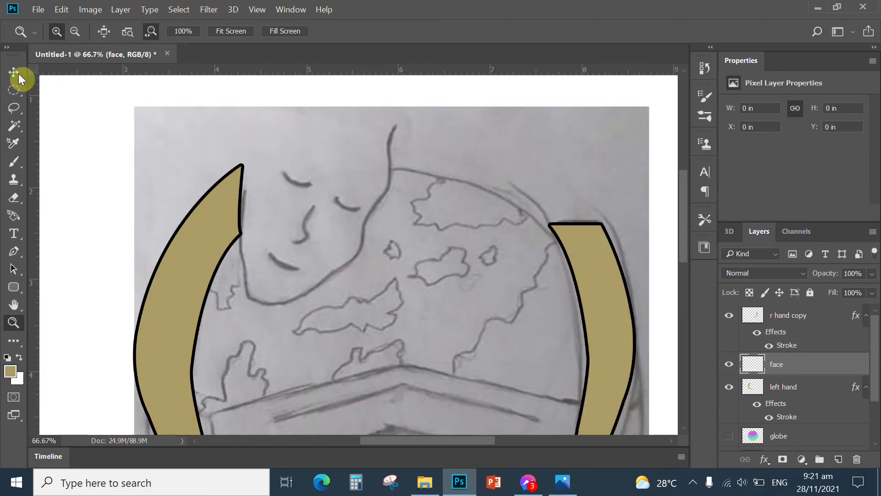
pyautogui.click(13, 72)
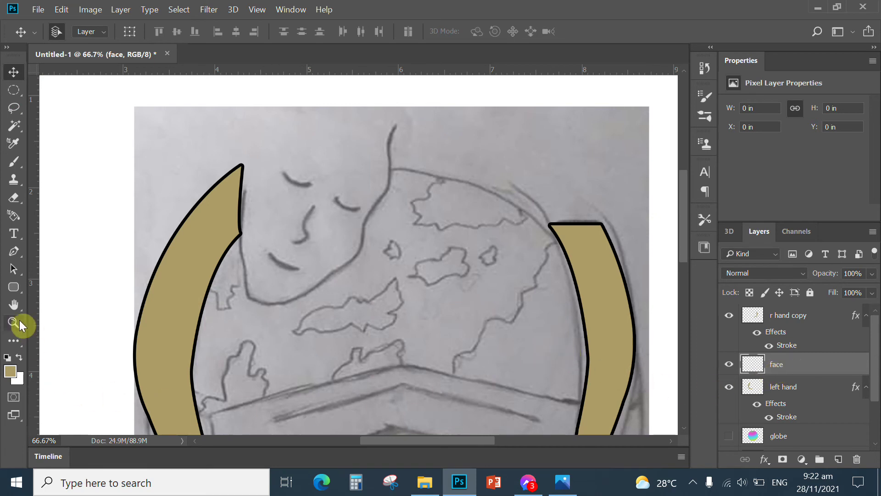
pyautogui.click(13, 252)
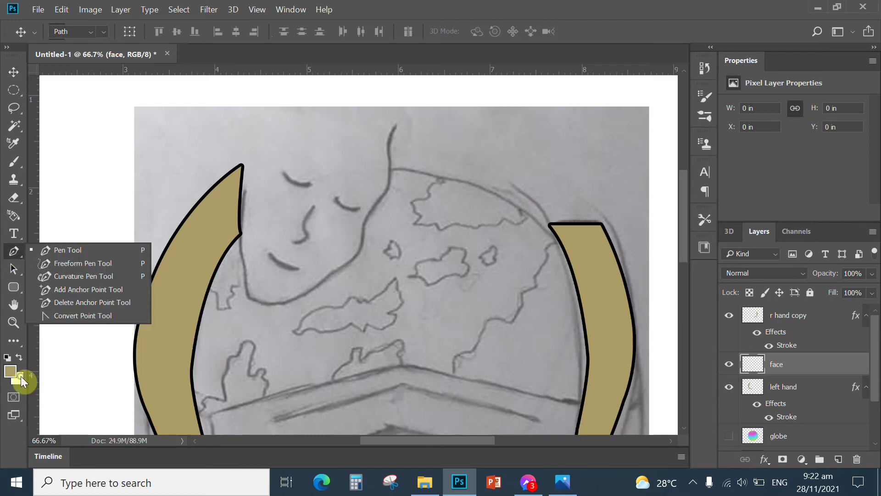
pyautogui.rightClick(14, 251)
pyautogui.click(54, 250)
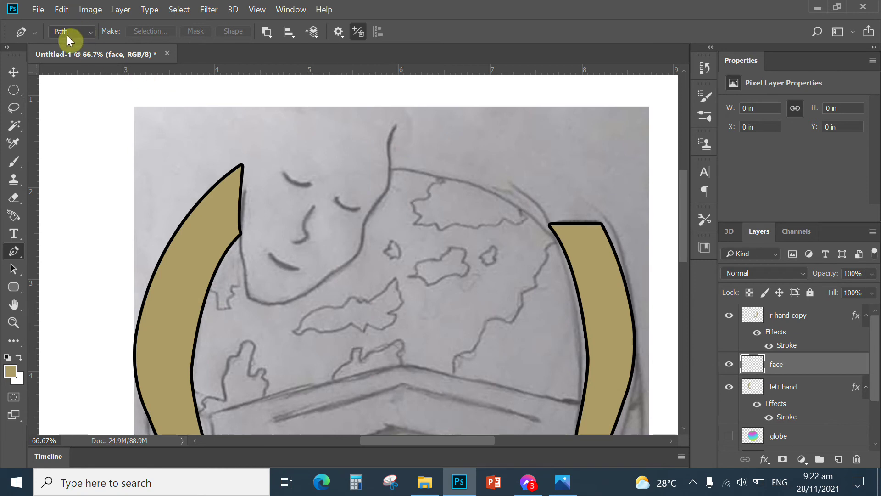
pyautogui.click(397, 125)
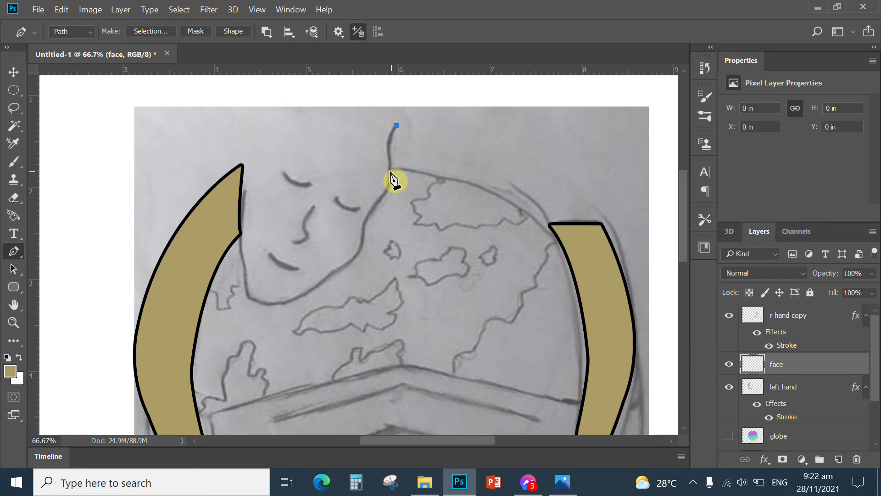
pyautogui.moveTo(390, 171); pyautogui.dragTo(395, 203)
pyautogui.click(390, 171)
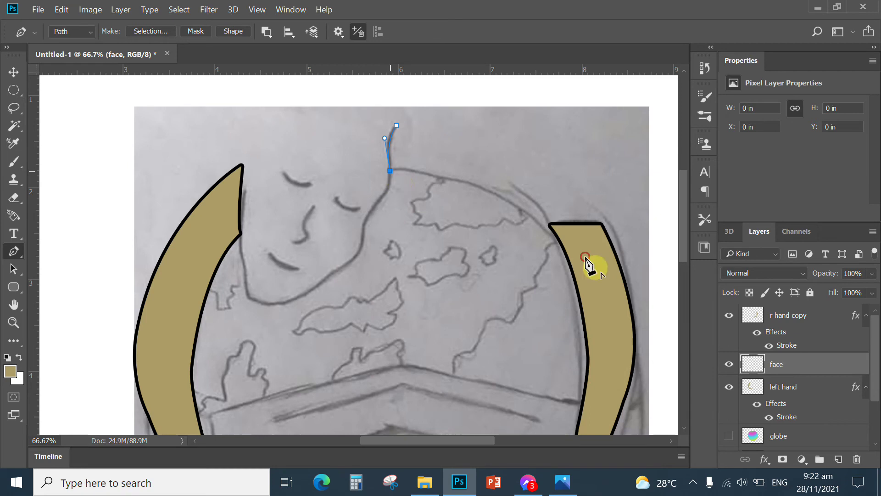
# Continue the path down the face's right side to the cheek, tracing the bend beside the eye and removing the outgoing handle there.
pyautogui.moveTo(371, 208); pyautogui.dragTo(352, 228)
pyautogui.click(372, 208)
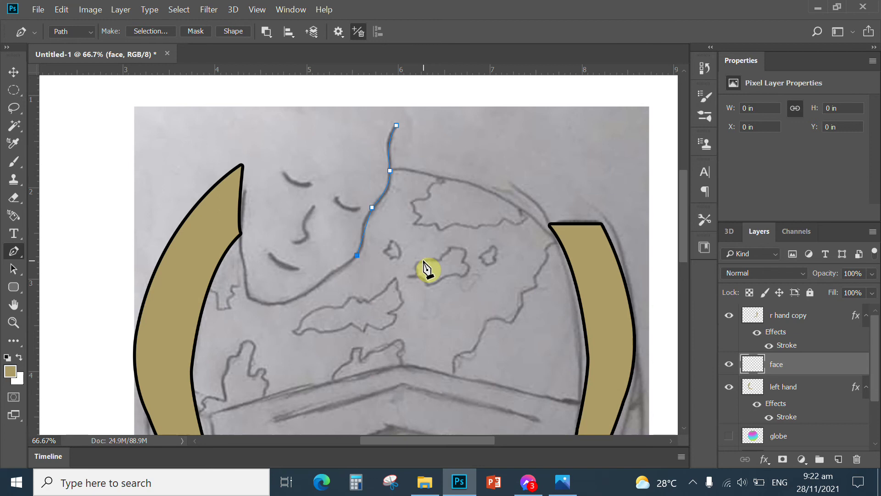
pyautogui.hotkey('ctrl', 'z')
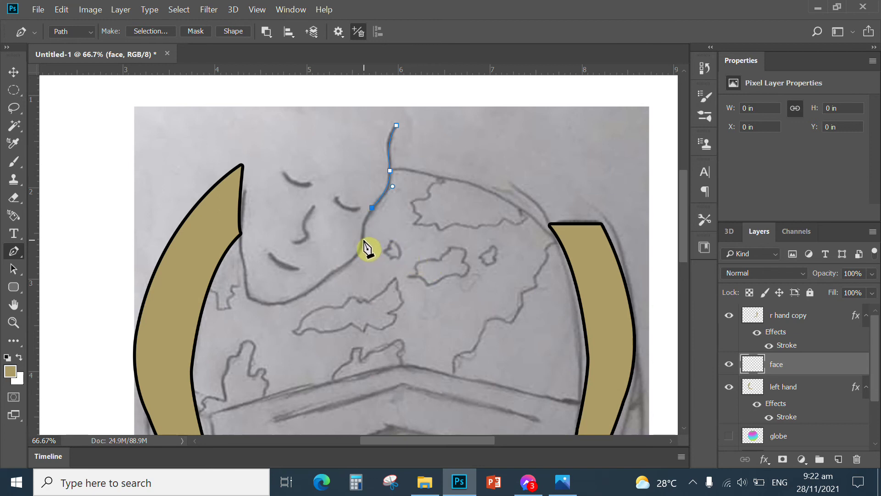
pyautogui.moveTo(363, 241); pyautogui.dragTo(365, 253)
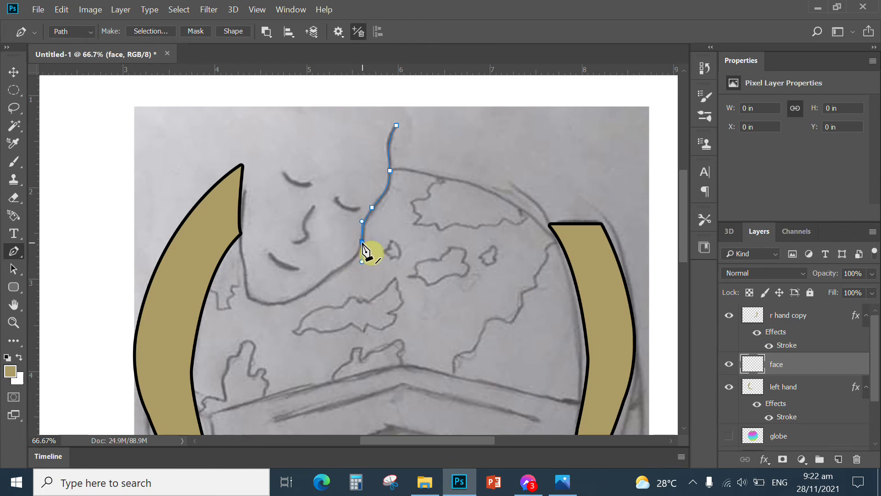
pyautogui.keyDown('alt'); pyautogui.click(362, 242); pyautogui.keyUp('alt')
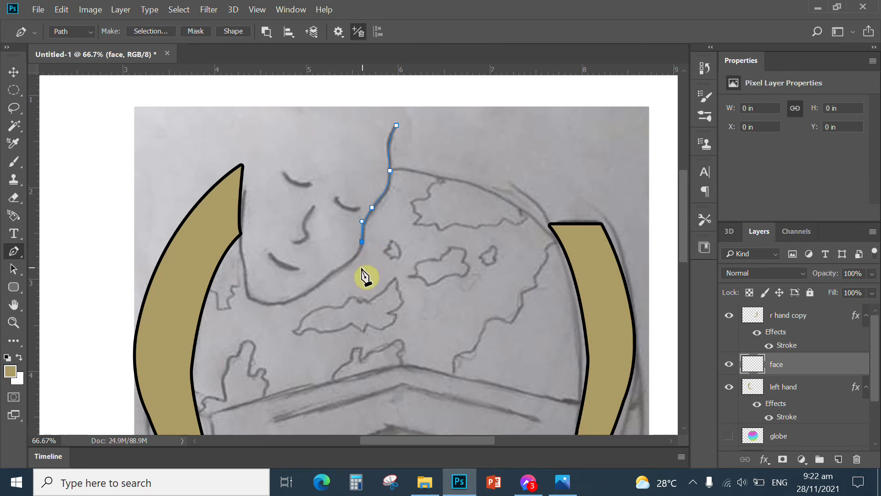
# Curve the path from the cheek around the chin and up to the lower left jaw, dropping each outgoing handle.
pyautogui.moveTo(267, 303); pyautogui.dragTo(196, 314)
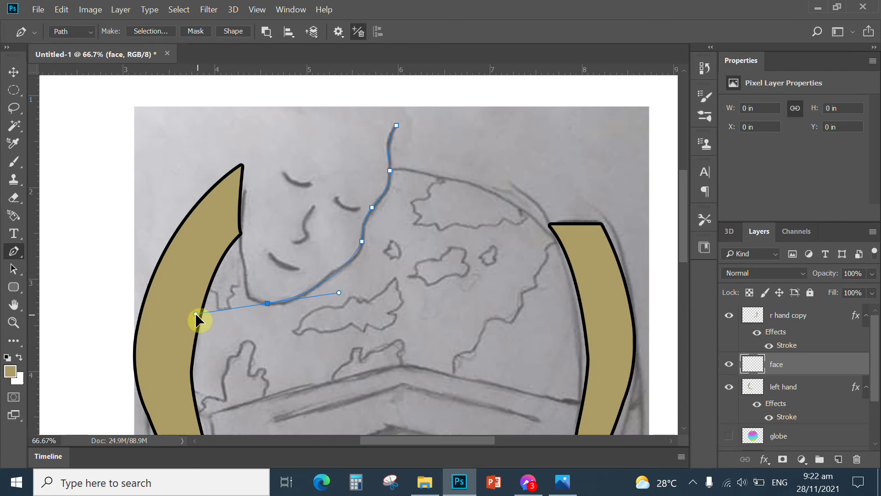
pyautogui.click(267, 302)
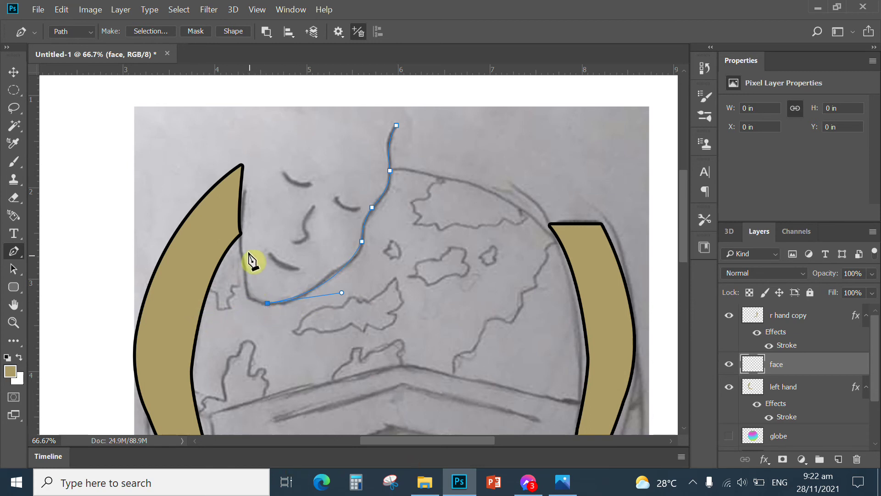
pyautogui.moveTo(244, 274); pyautogui.dragTo(239, 242)
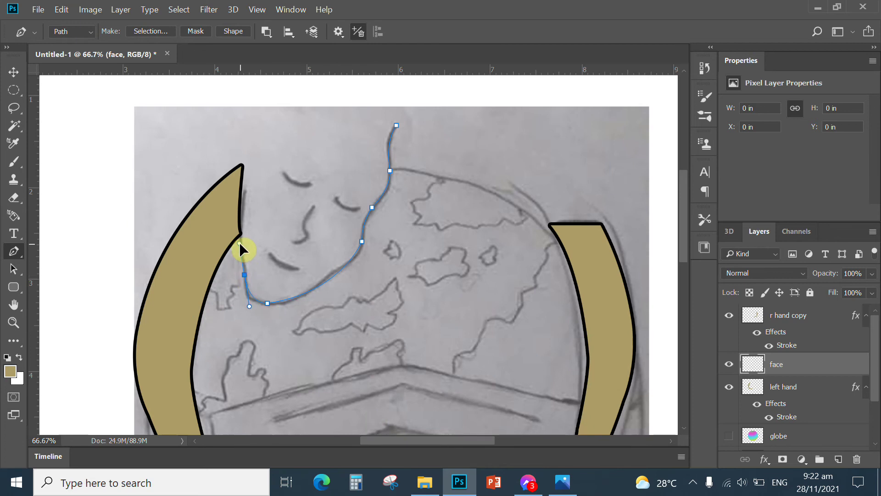
pyautogui.click(244, 275)
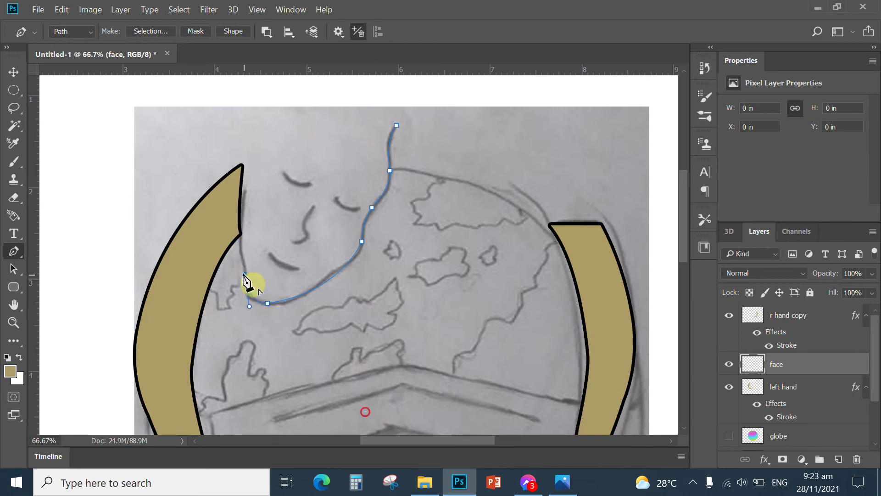
# Trace the face's left side up to the left arm's tip, and close the path with a curved forehead edge.
pyautogui.moveTo(239, 235); pyautogui.dragTo(241, 224)
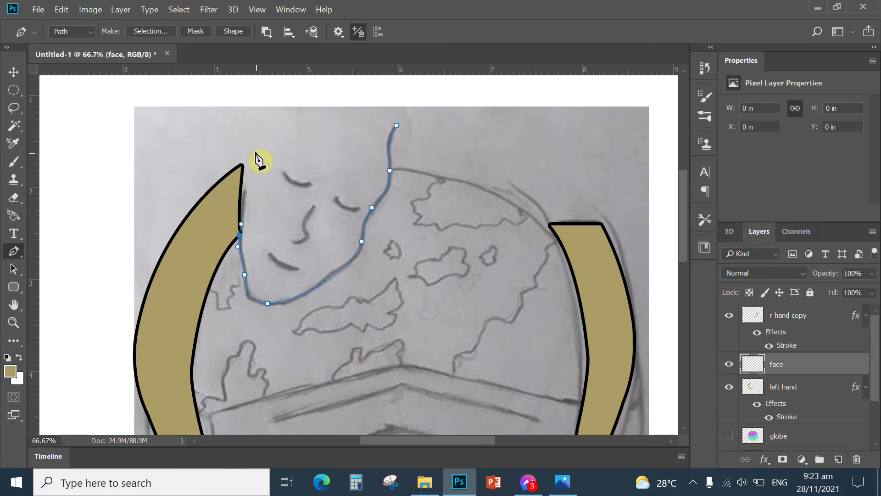
pyautogui.moveTo(245, 163); pyautogui.dragTo(252, 154)
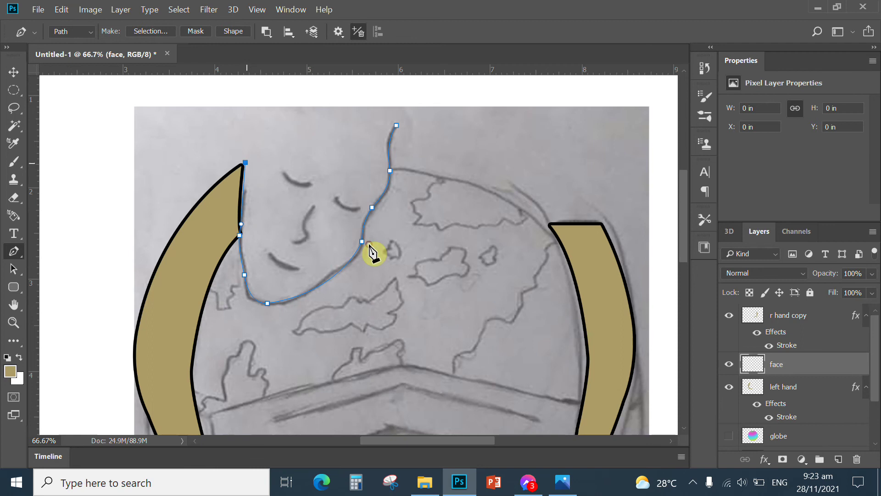
pyautogui.keyDown('alt'); pyautogui.click(246, 162); pyautogui.keyUp('alt')
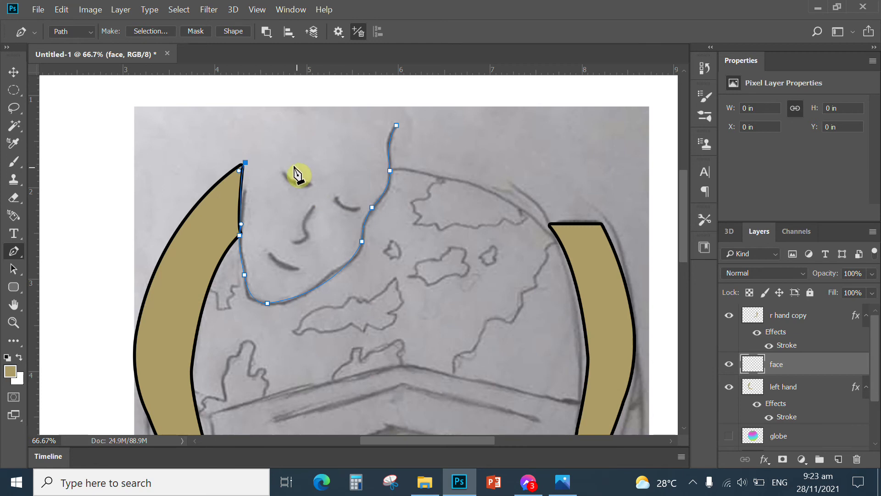
pyautogui.click(397, 126)
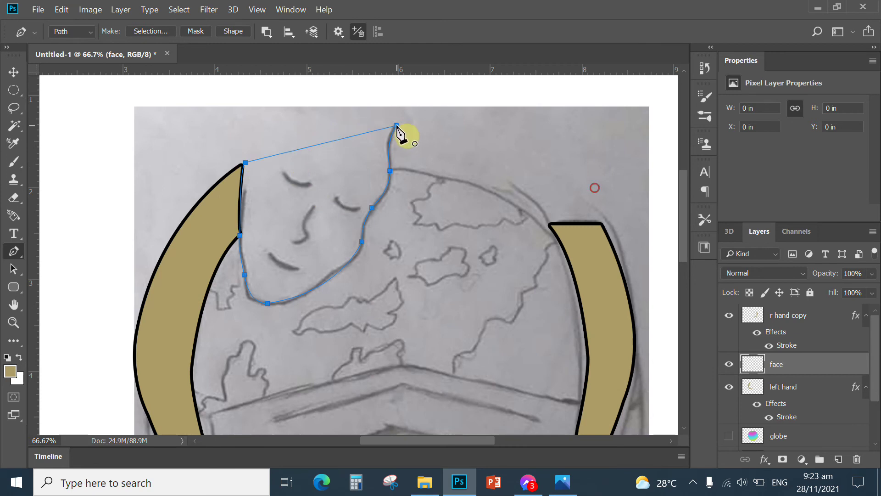
pyautogui.moveTo(406, 123); pyautogui.dragTo(523, 130)
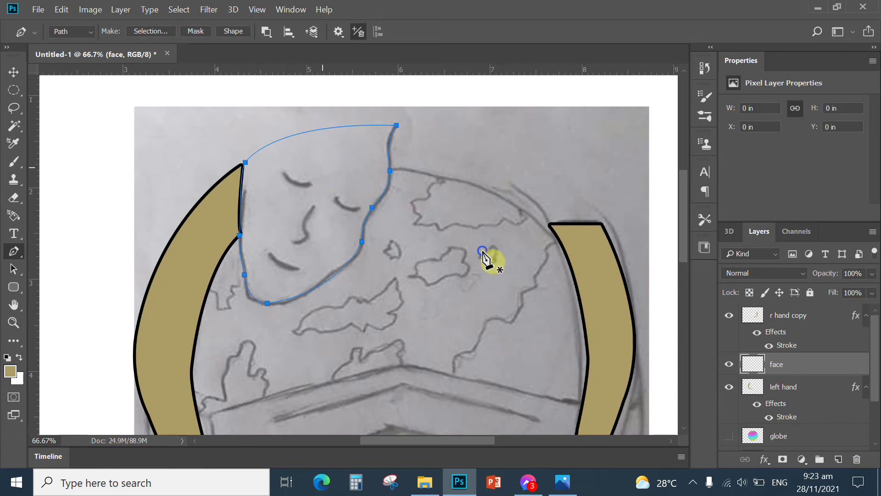
# Turn the closed face path into a new anti-aliased selection with a feather radius of 0 pixels.
pyautogui.rightClick(483, 251)
pyautogui.click(366, 226)
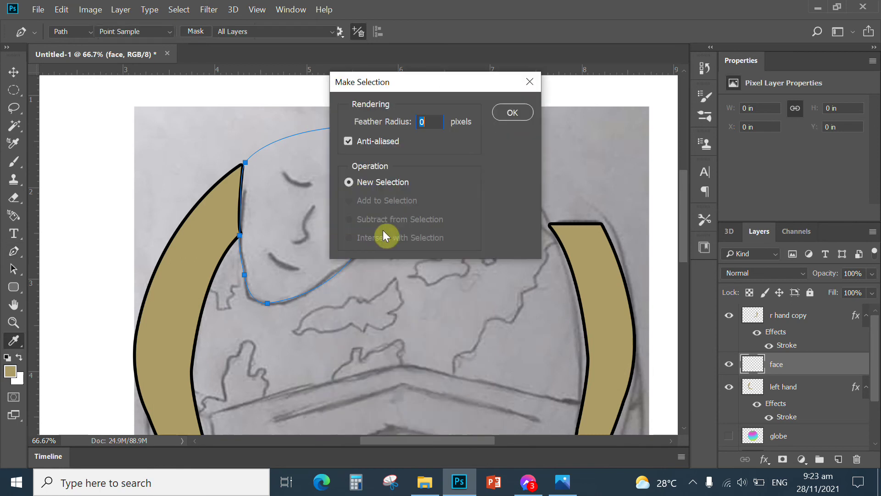
pyautogui.click(503, 112)
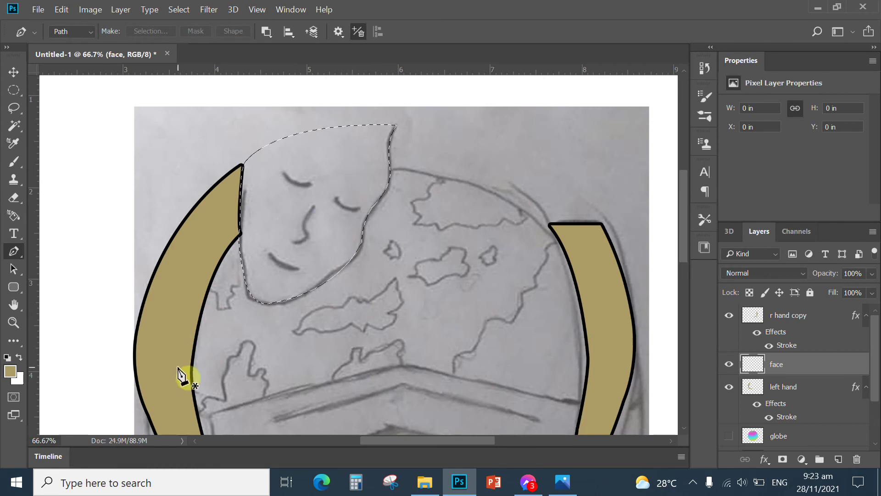
pyautogui.click(11, 372)
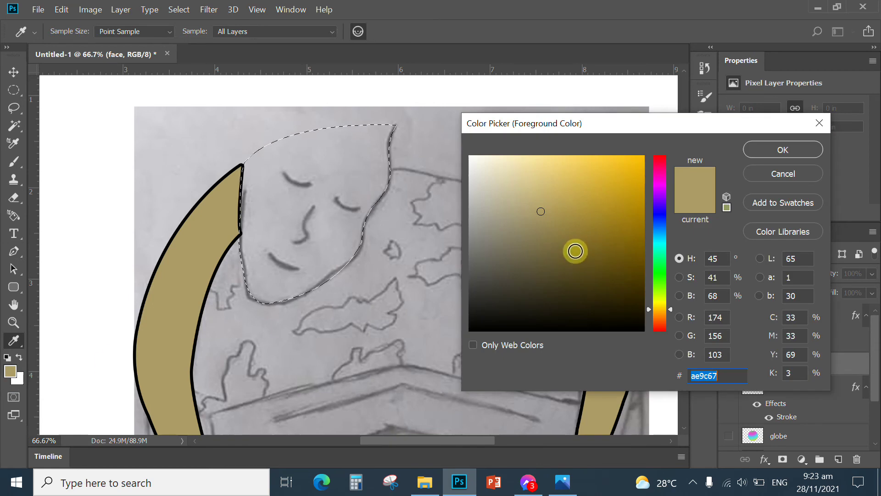
pyautogui.click(794, 178)
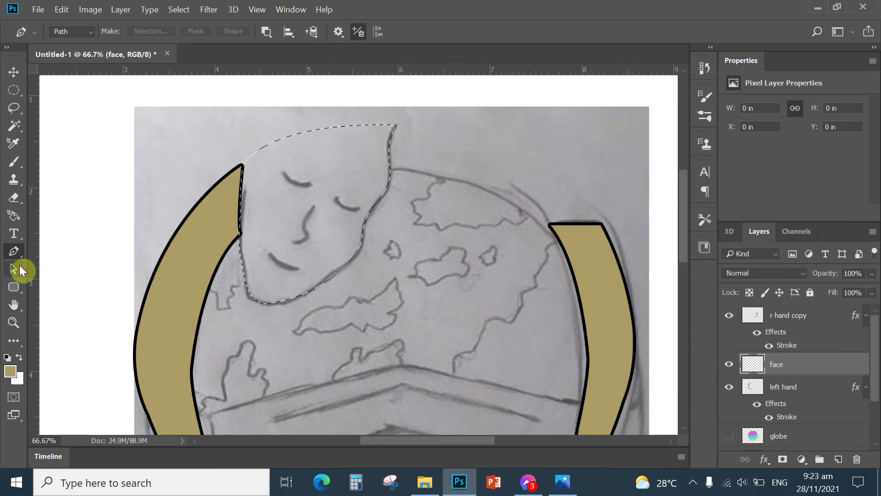
# Open the Gradient tool's current gradient for editing and remove its pink and cyan middle colour stops.
pyautogui.click(18, 343)
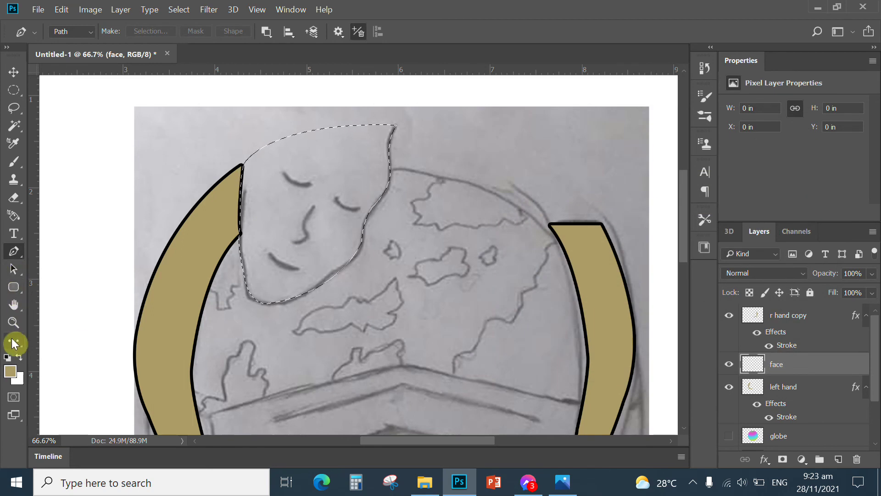
pyautogui.click(13, 343)
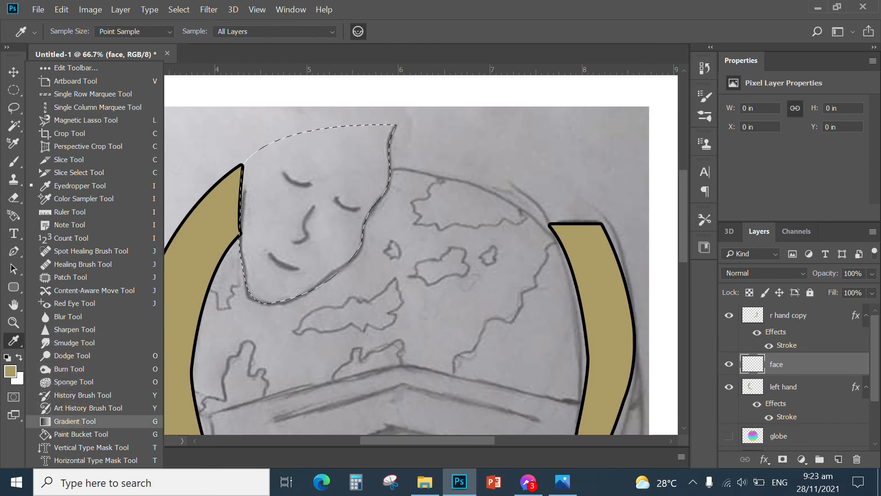
pyautogui.click(69, 421)
pyautogui.click(69, 32)
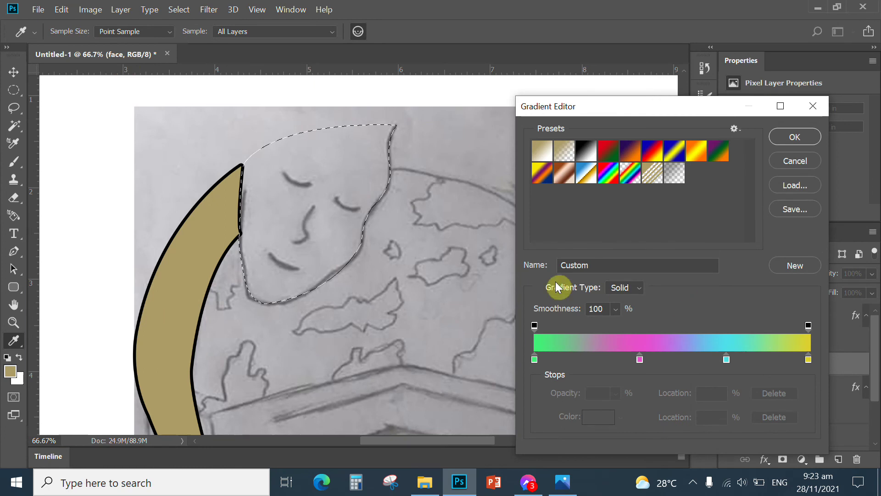
pyautogui.click(639, 360)
pyautogui.moveTo(640, 360); pyautogui.dragTo(482, 377)
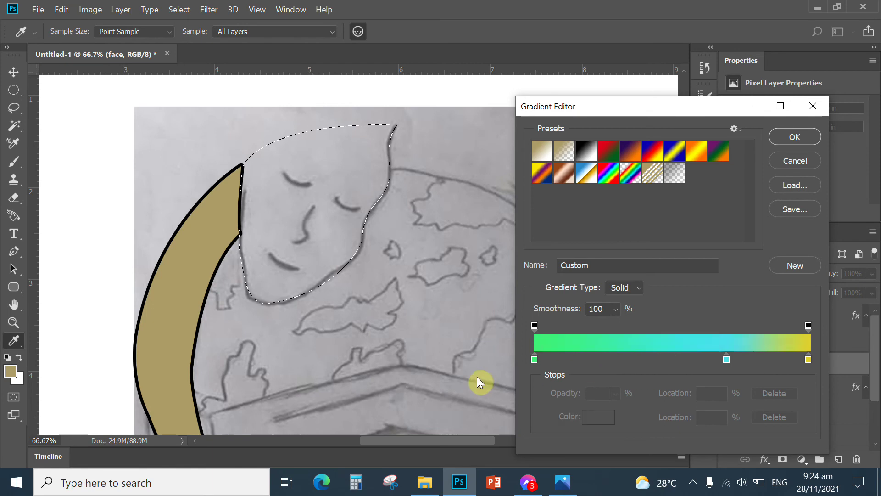
pyautogui.moveTo(730, 359); pyautogui.dragTo(501, 360)
pyautogui.click(540, 363)
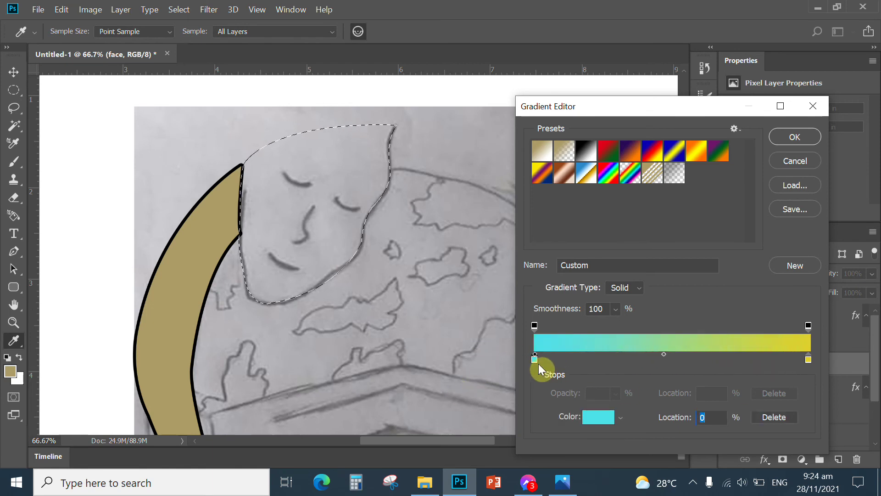
# Change the gradient's starting colour stop at location 0% to a muted golden tan with hue 44°.
pyautogui.click(597, 416)
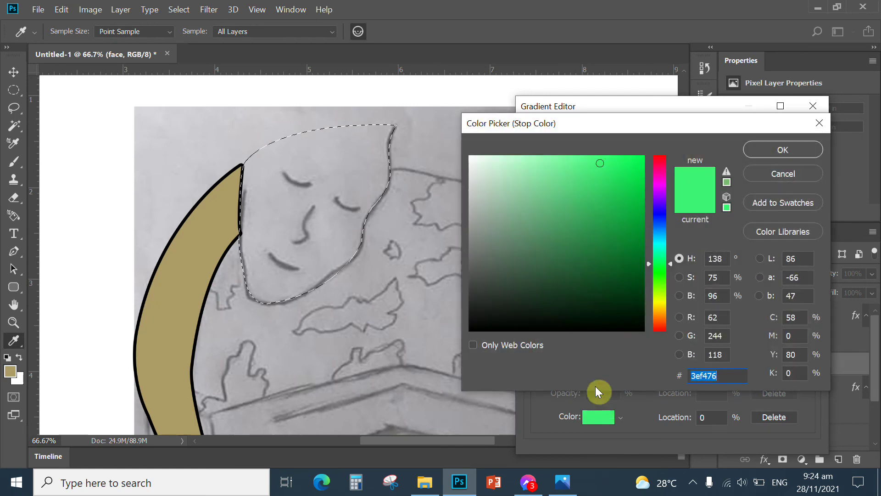
pyautogui.moveTo(658, 313); pyautogui.dragTo(659, 310)
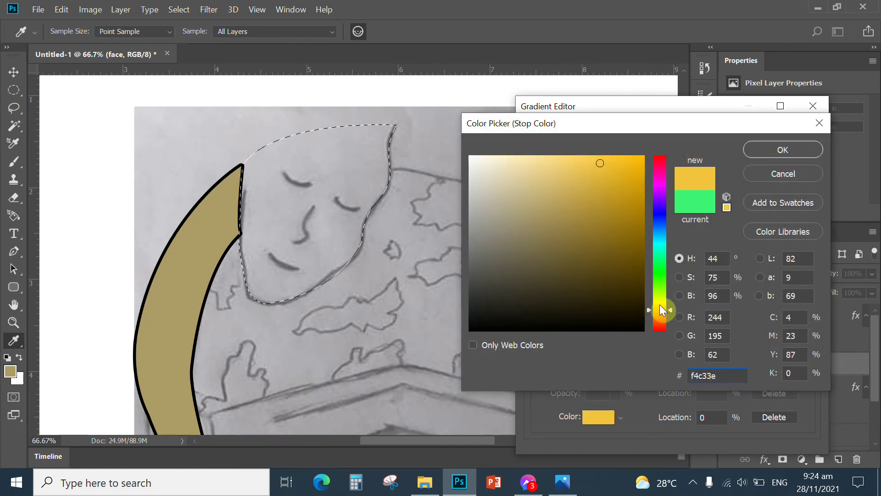
pyautogui.click(557, 166)
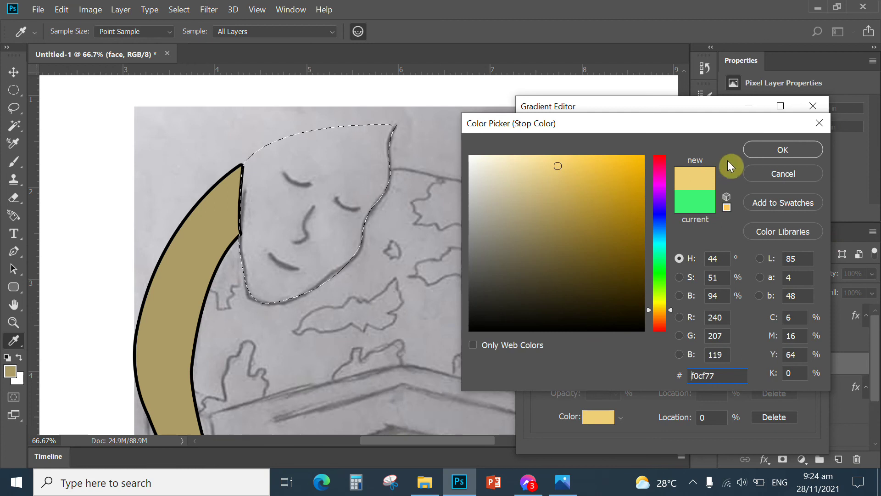
pyautogui.click(574, 186)
pyautogui.click(766, 153)
# Change the gradient's ending colour stop at location 100% to the golden yellow e5b639.
pyautogui.click(808, 358)
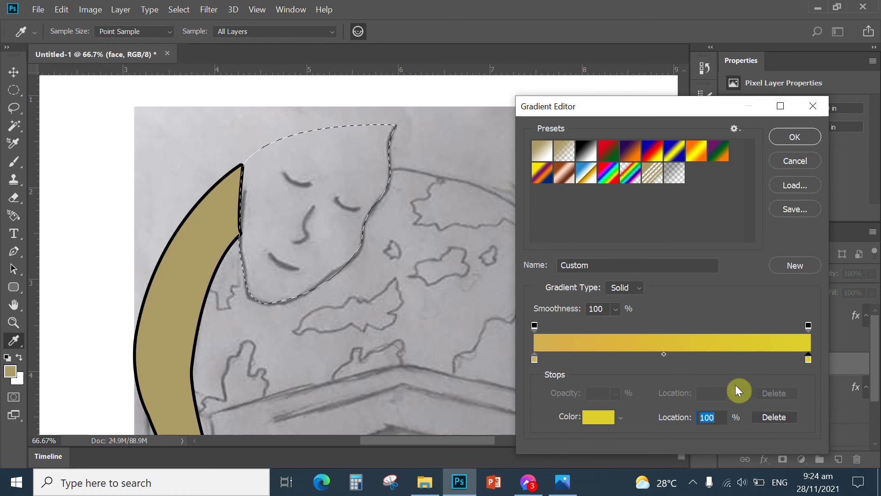
pyautogui.click(599, 418)
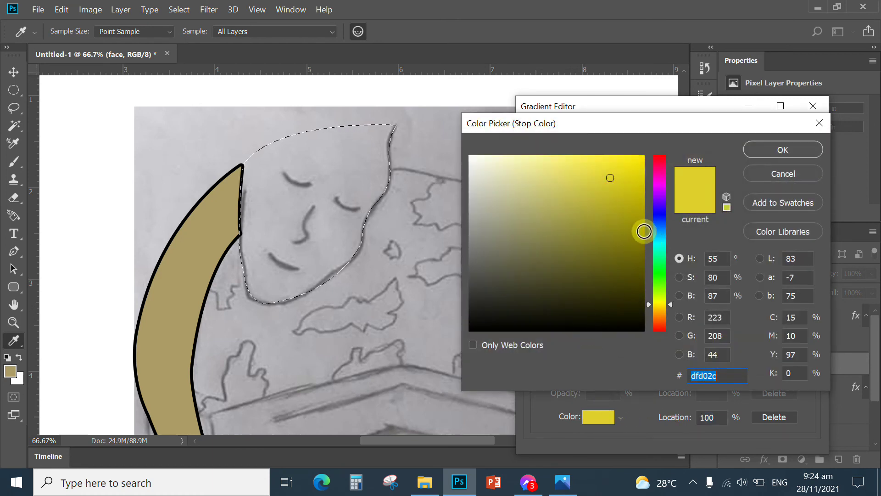
pyautogui.click(661, 310)
pyautogui.moveTo(610, 177)
pyautogui.mouseDown()
pyautogui.moveTo(593, 171)
pyautogui.moveTo(601, 174)
pyautogui.mouseUp()
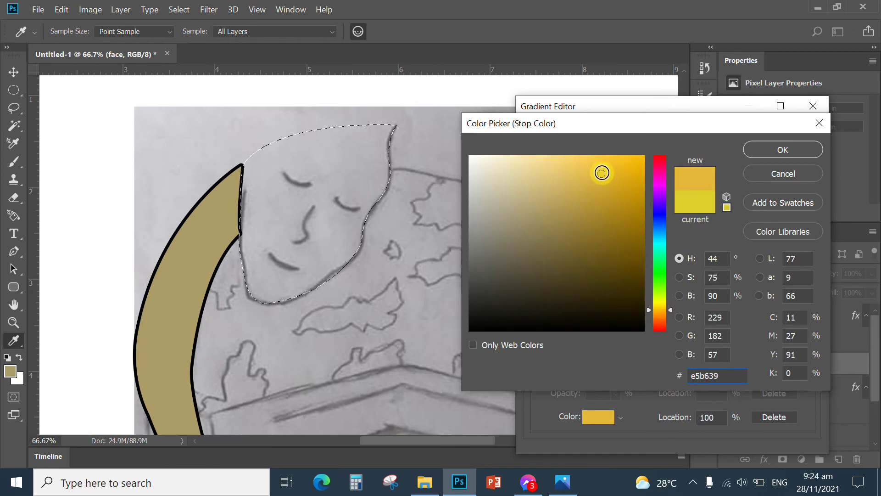
pyautogui.click(778, 155)
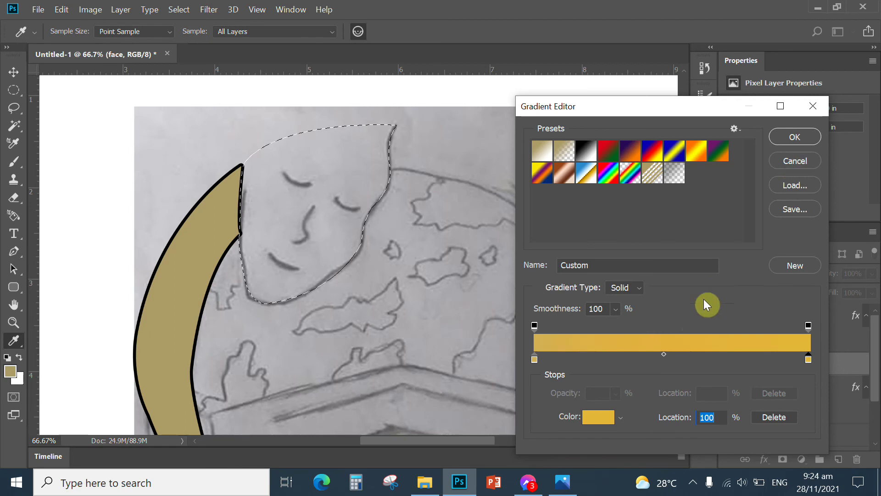
# Change the gradient's starting colour stop at location 0% to the pale cream ecd7a6 and apply the edited gradient.
pyautogui.click(535, 359)
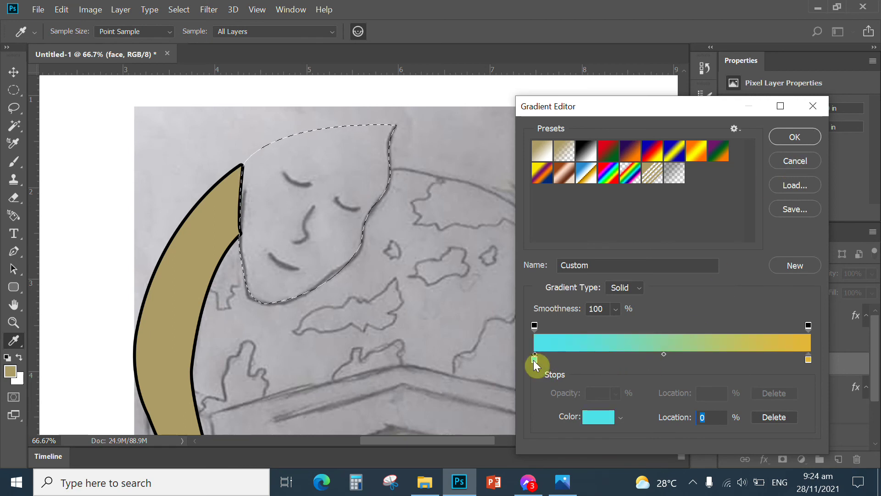
pyautogui.click(599, 417)
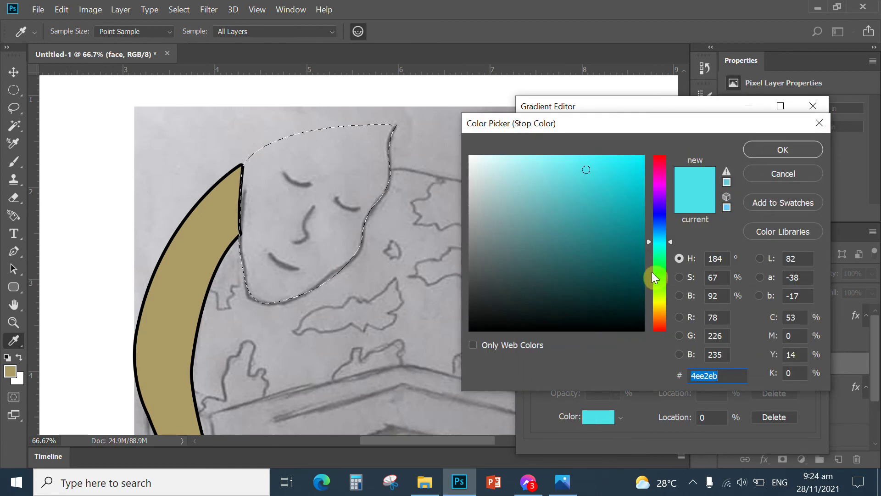
pyautogui.click(659, 310)
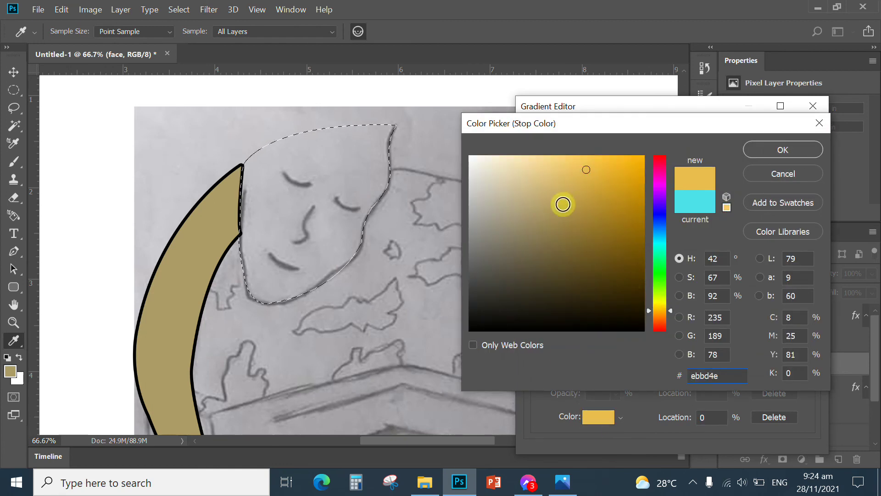
pyautogui.click(521, 169)
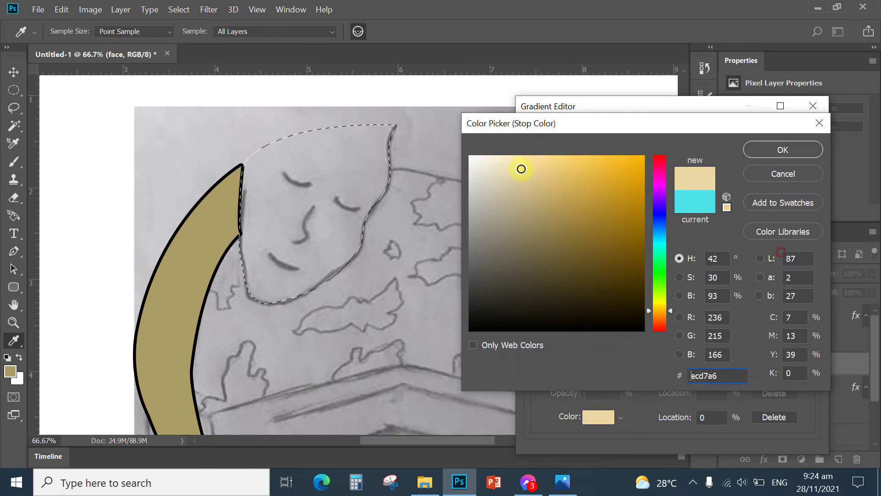
pyautogui.click(785, 150)
pyautogui.click(783, 137)
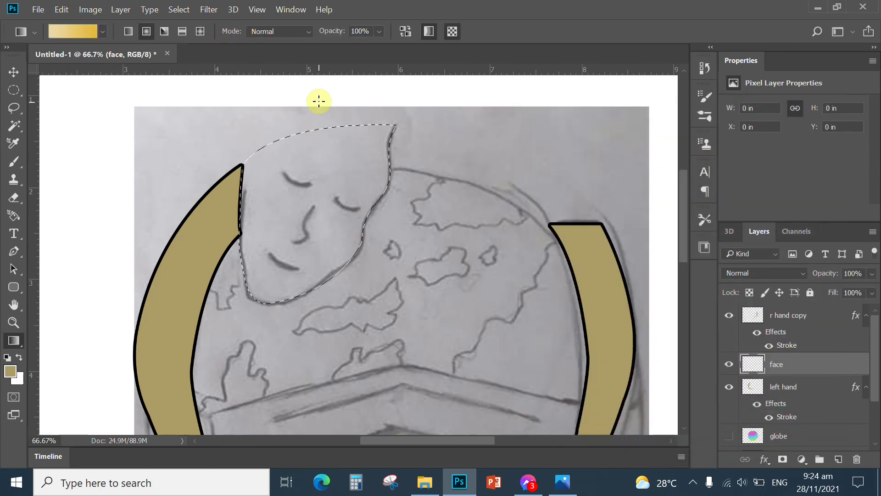
pyautogui.moveTo(319, 100); pyautogui.dragTo(368, 309)
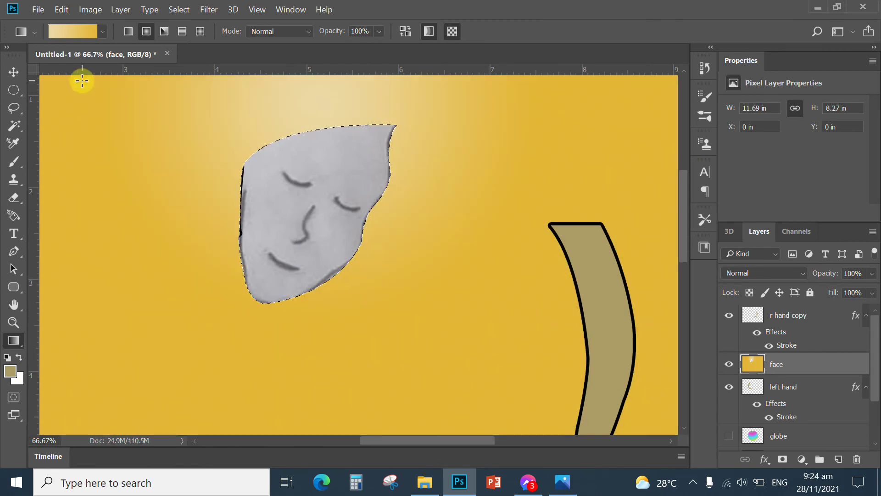
pyautogui.click(60, 10)
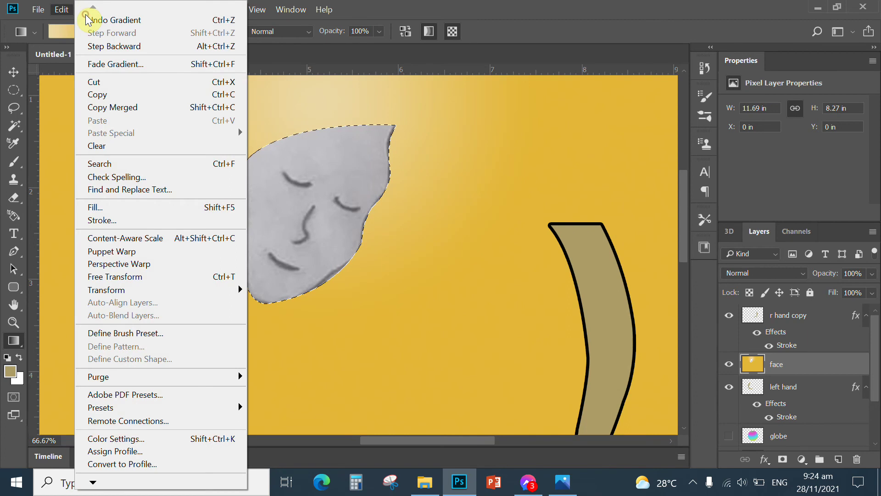
pyautogui.click(96, 46)
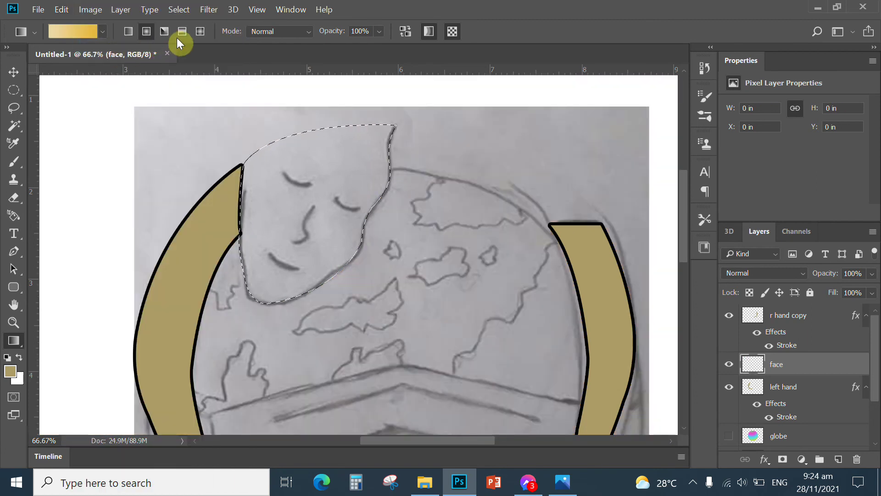
# Invert the selection, fill the face with the radial gradient running from just below the chin up to the forehead, and deselect.
pyautogui.click(178, 9)
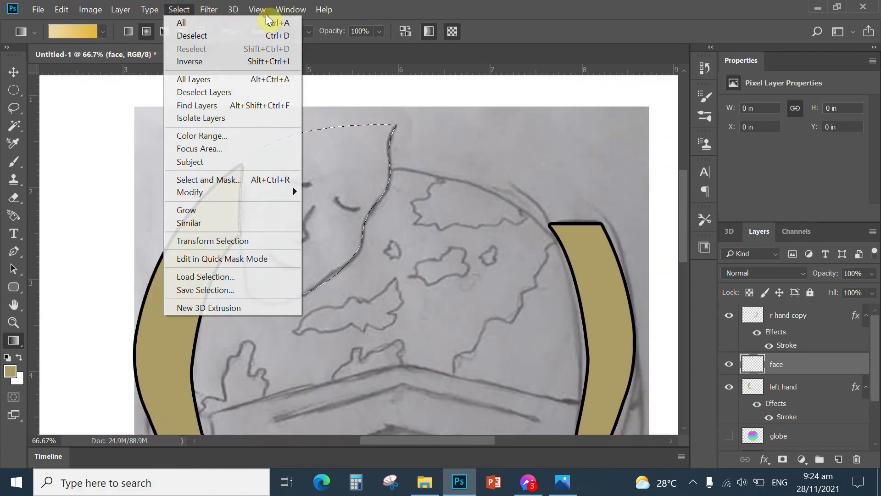
pyautogui.click(190, 63)
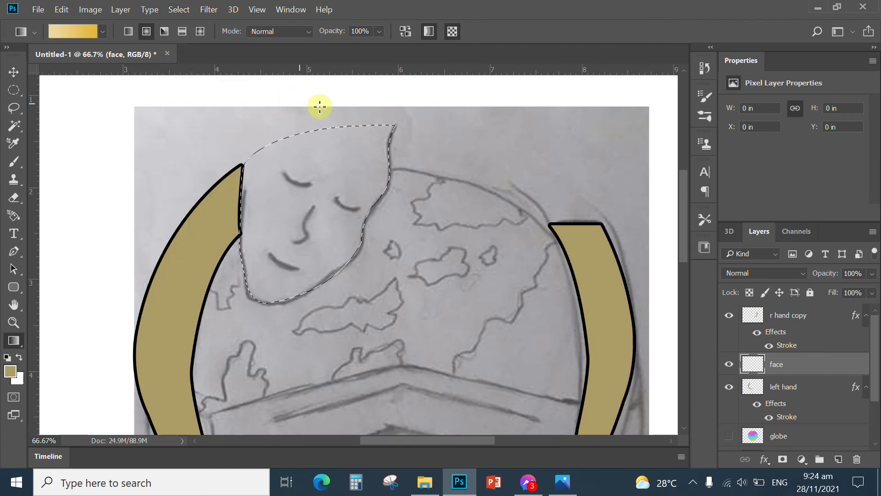
pyautogui.moveTo(316, 111); pyautogui.dragTo(291, 204)
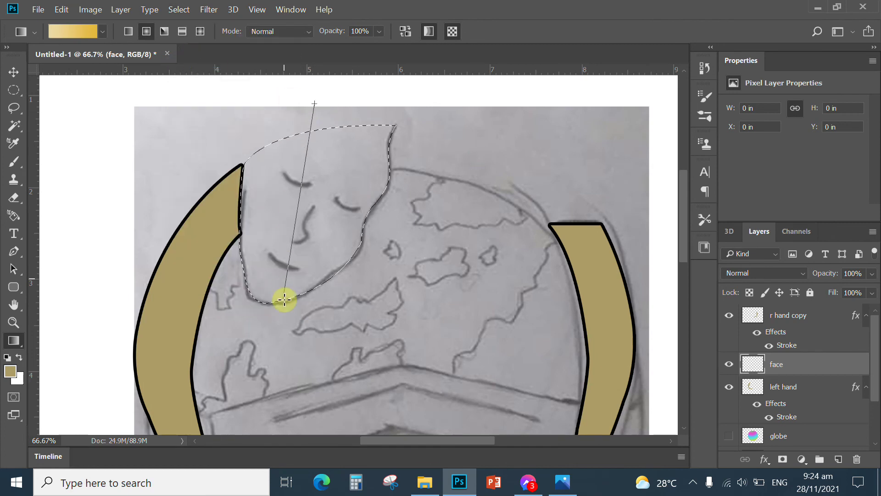
pyautogui.moveTo(284, 298); pyautogui.dragTo(285, 299)
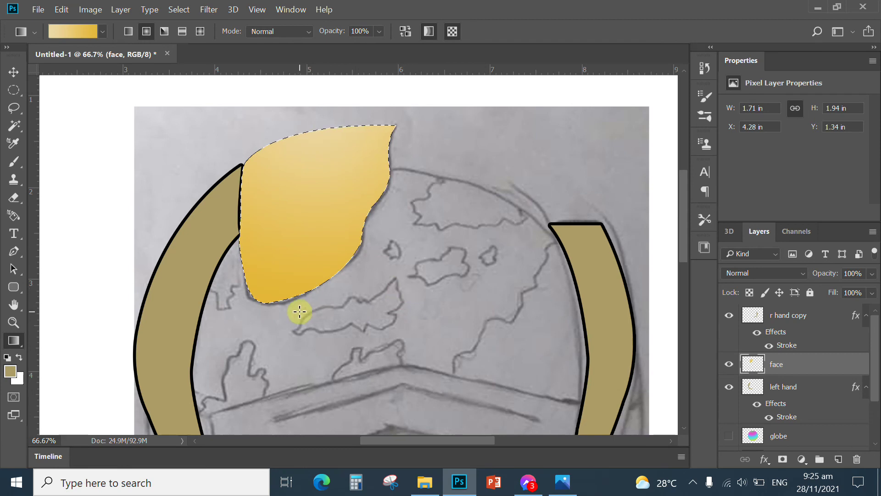
pyautogui.moveTo(290, 314); pyautogui.dragTo(296, 128)
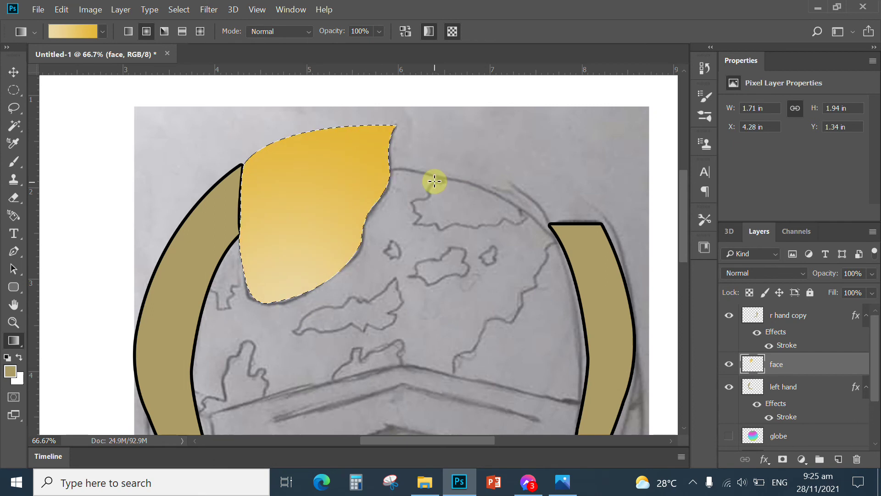
pyautogui.hotkey('ctrl', 'd')
# Hide the face layer and add a new layer named "eyes 1" directly above it.
pyautogui.click(728, 366)
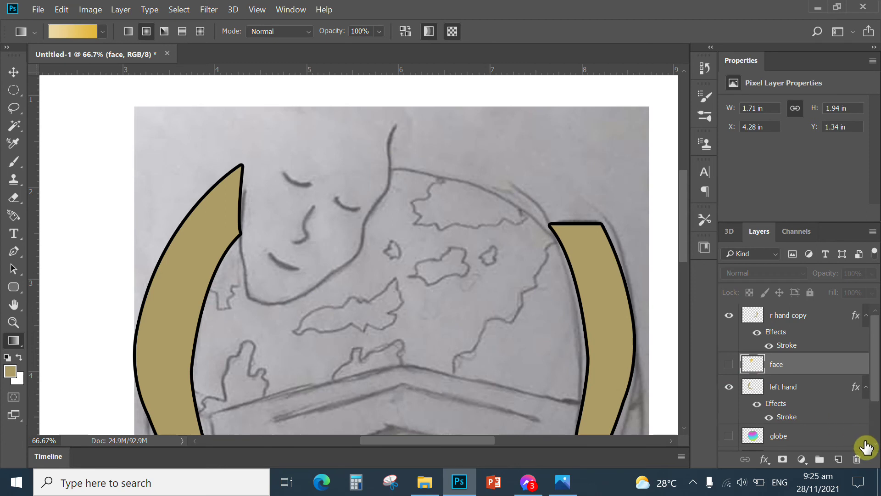
pyautogui.click(840, 458)
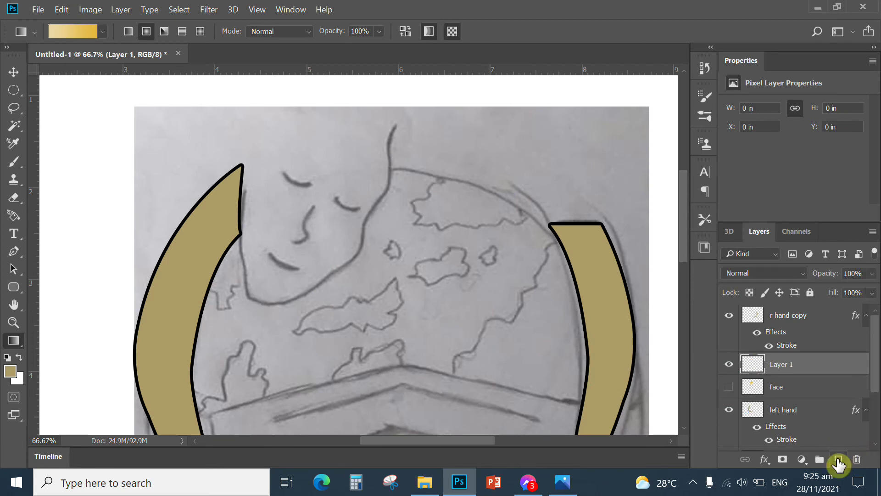
pyautogui.doubleClick(782, 364)
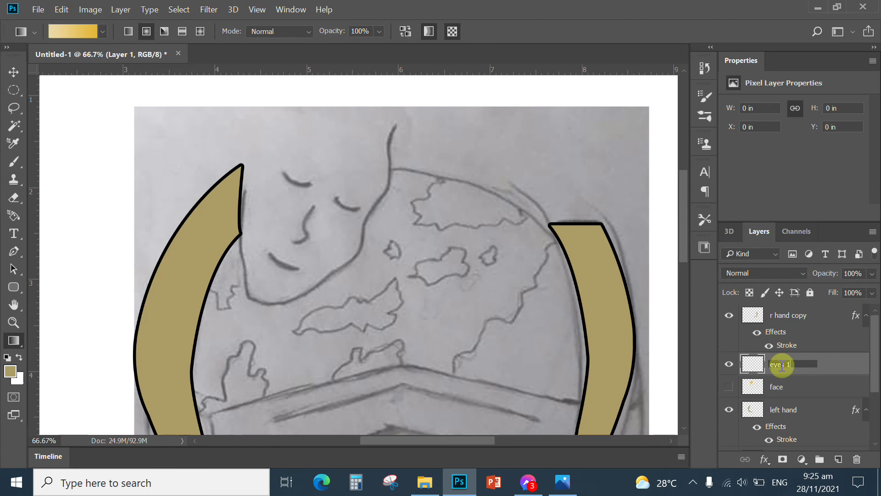
pyautogui.press('Return')
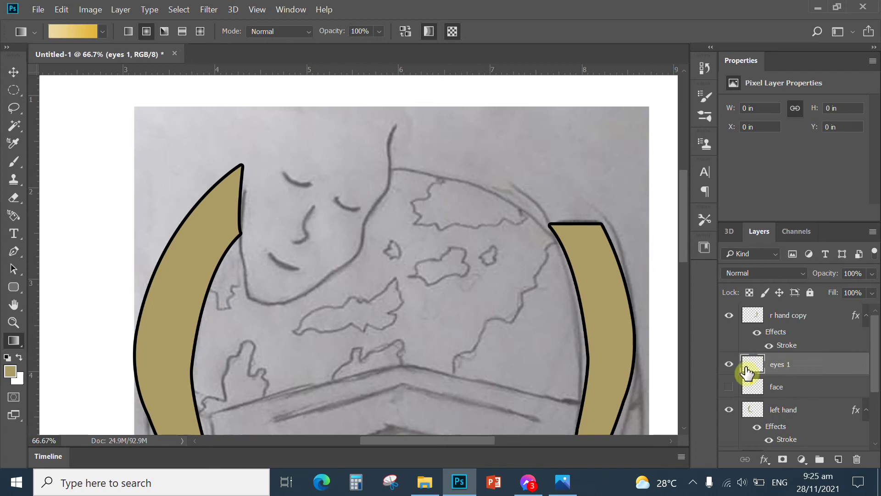
# Trace a closed, curved path around the face's left closed eye with the Pen tool.
pyautogui.click(13, 323)
pyautogui.click(464, 250)
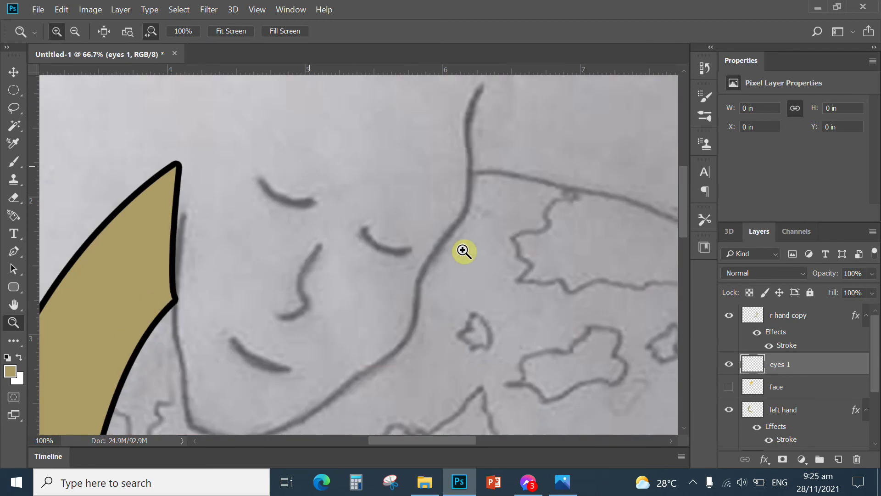
pyautogui.click(300, 214)
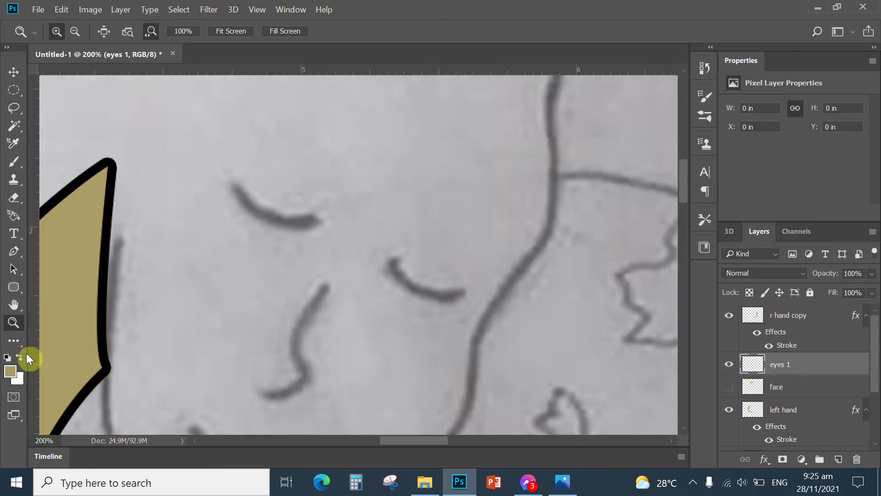
pyautogui.click(13, 251)
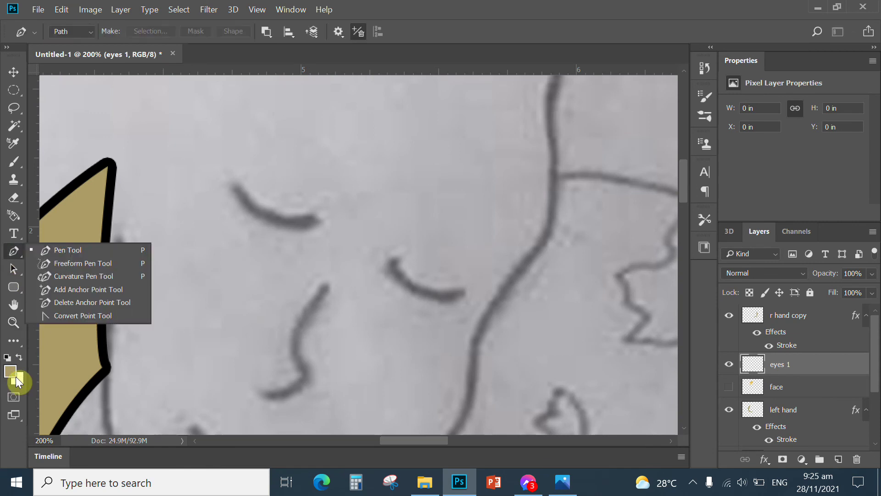
pyautogui.click(73, 376)
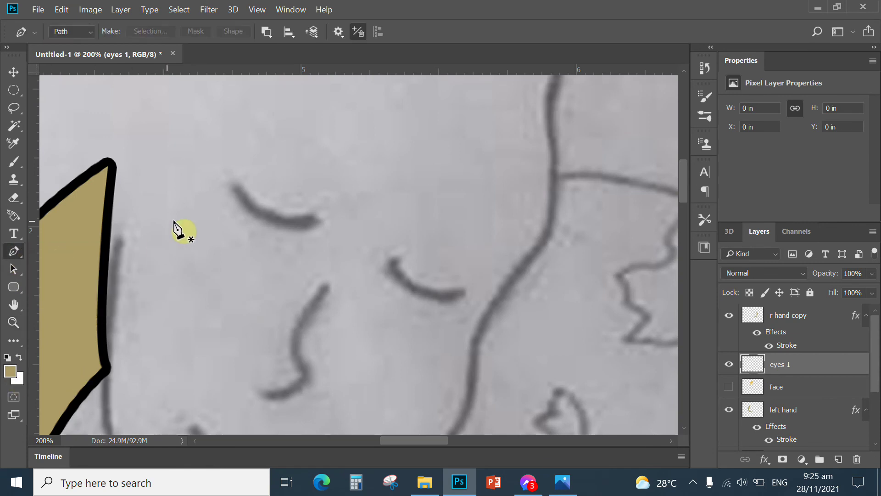
pyautogui.click(239, 178)
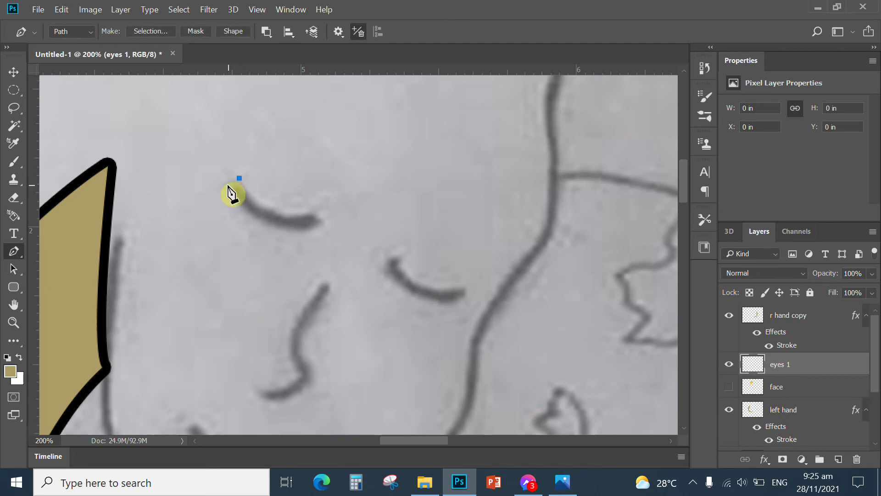
pyautogui.click(228, 186)
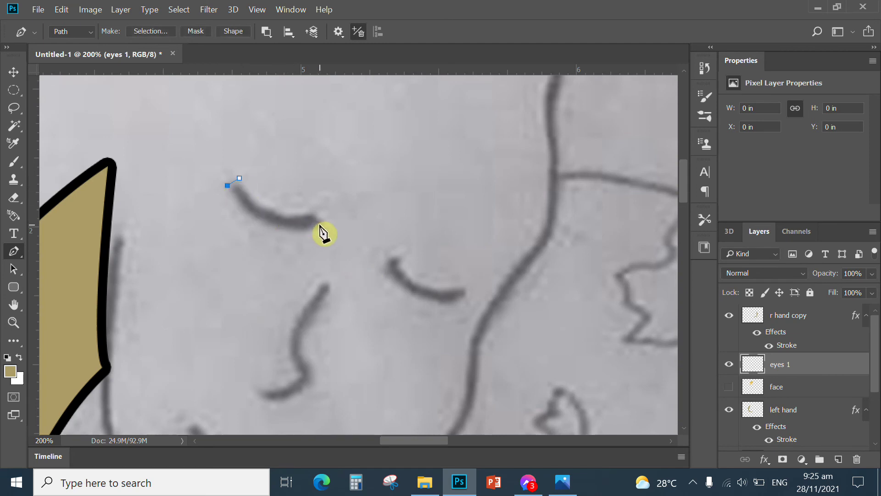
pyautogui.moveTo(321, 224); pyautogui.dragTo(375, 198)
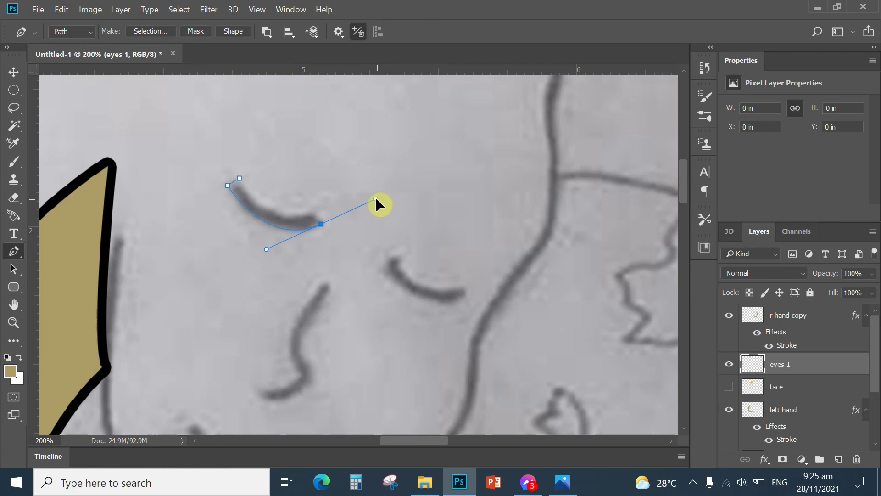
pyautogui.keyDown('alt'); pyautogui.click(320, 224); pyautogui.keyUp('alt')
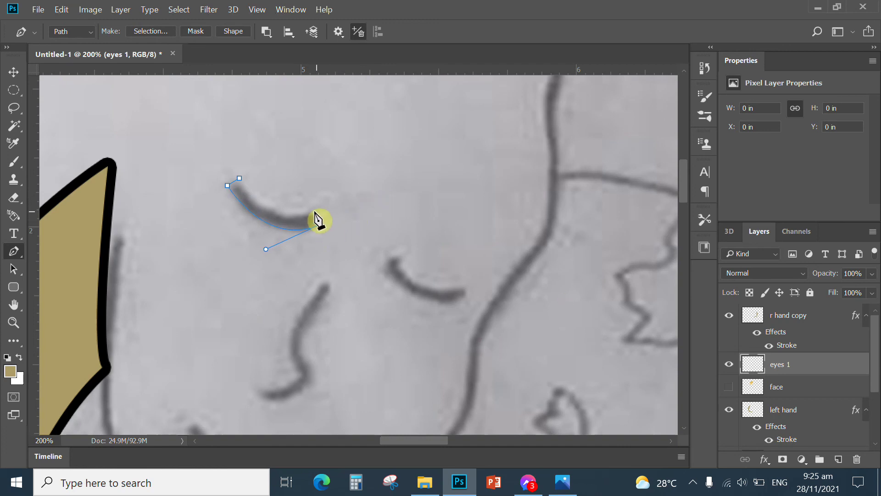
pyautogui.click(313, 212)
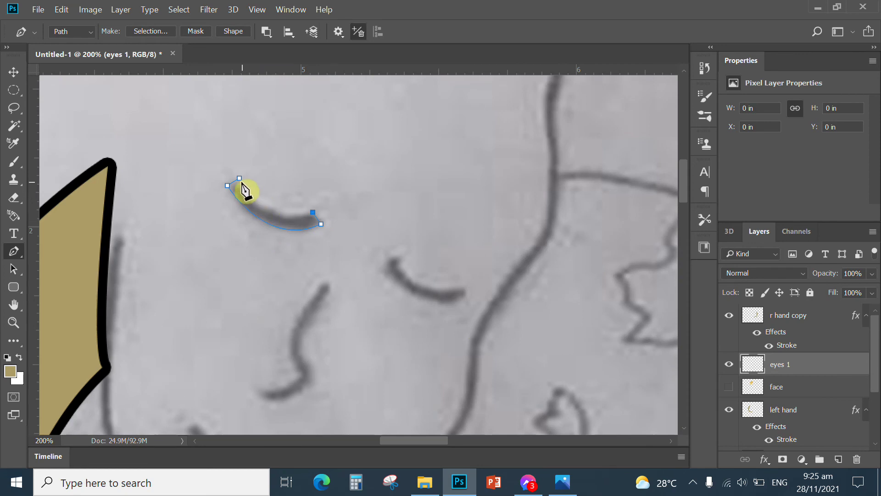
pyautogui.moveTo(239, 179); pyautogui.dragTo(219, 135)
# Turn the closed path around the left eye into a selection.
pyautogui.rightClick(284, 219)
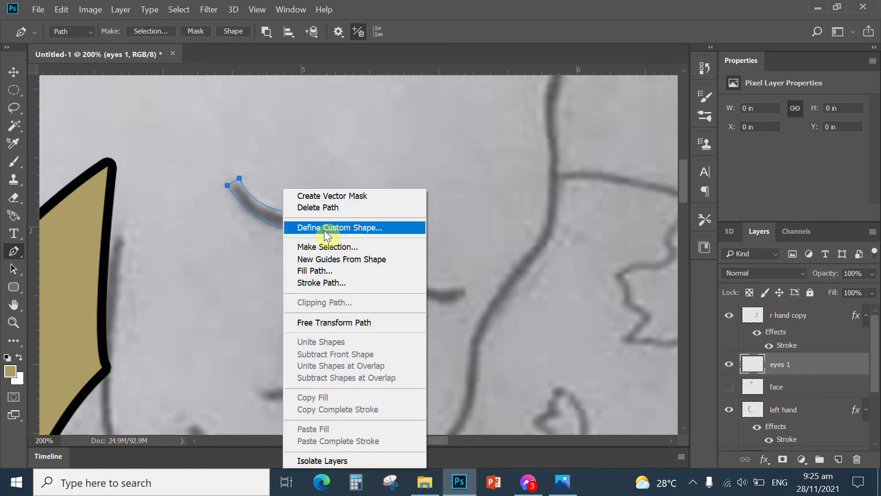
pyautogui.click(367, 246)
pyautogui.click(506, 112)
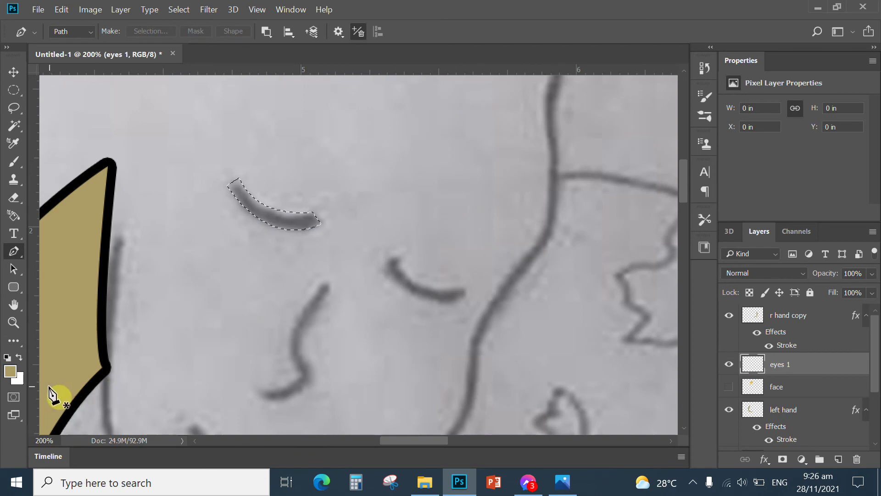
# Set the foreground colour to the near-black 010101.
pyautogui.click(10, 372)
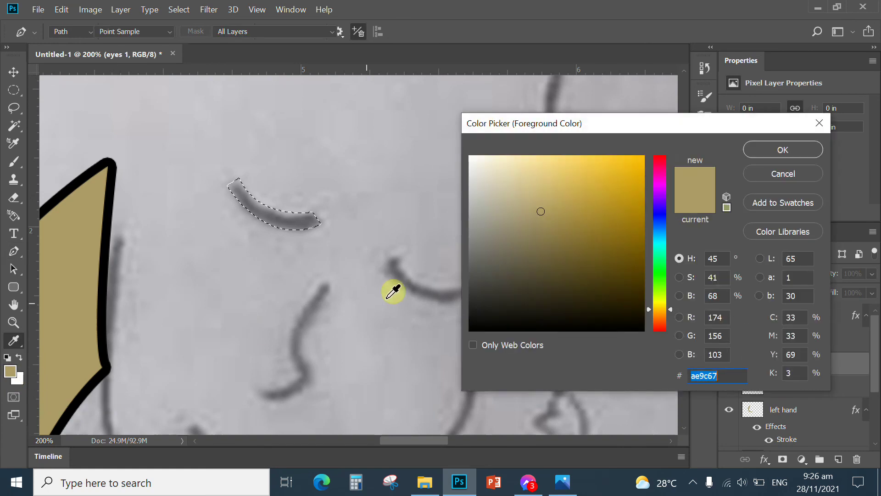
pyautogui.click(468, 330)
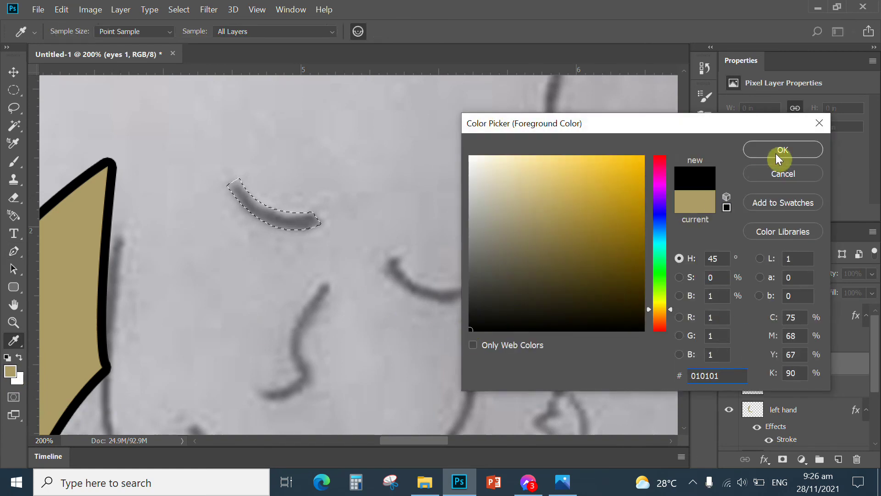
pyautogui.press('Return')
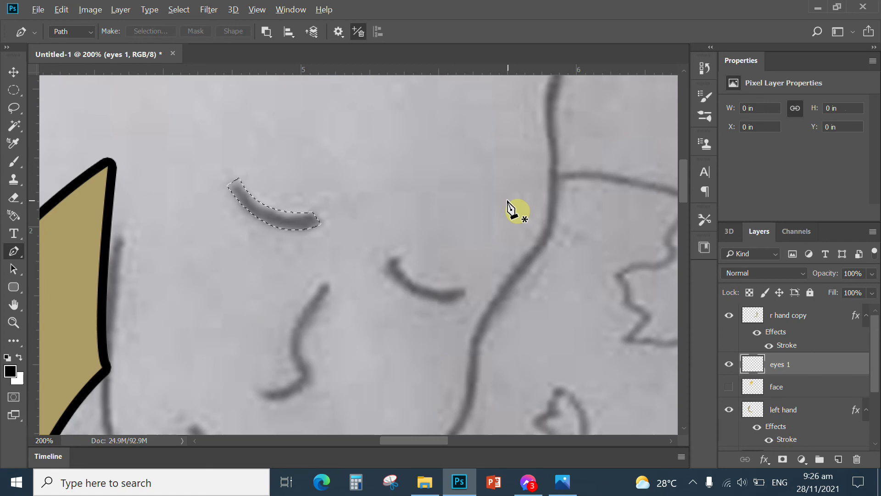
pyautogui.hotkey('alt', 'BackSpace')
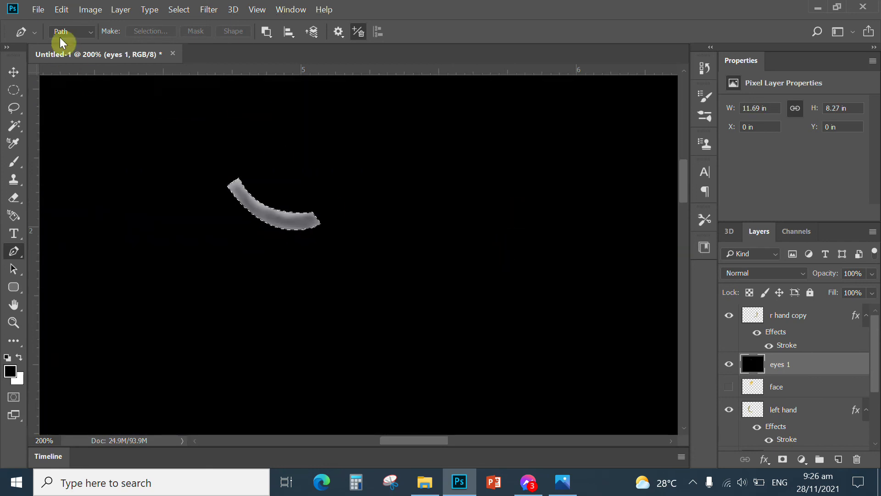
pyautogui.click(62, 9)
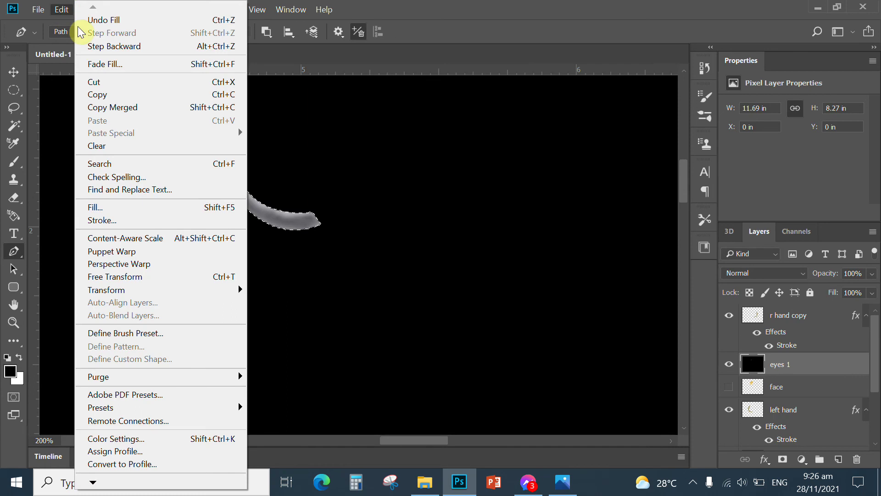
pyautogui.click(94, 46)
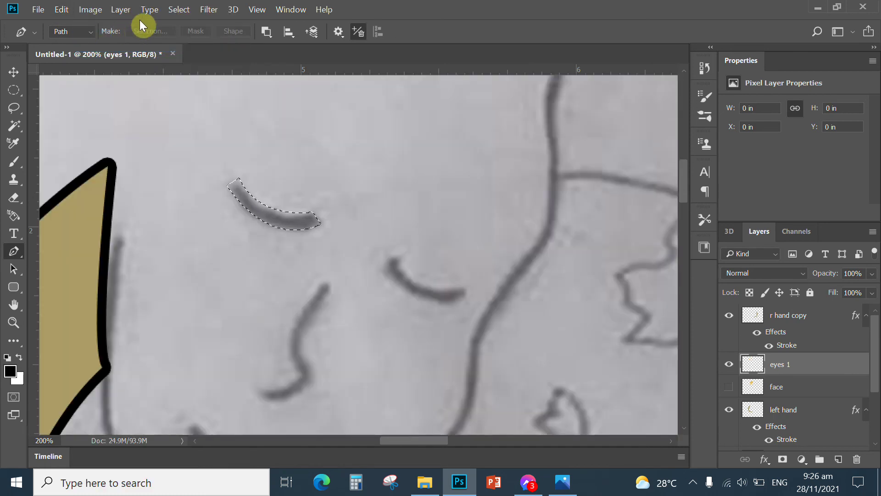
# Invert the selection, fill the left closed eye with the near-black foreground colour and deselect it.
pyautogui.click(180, 10)
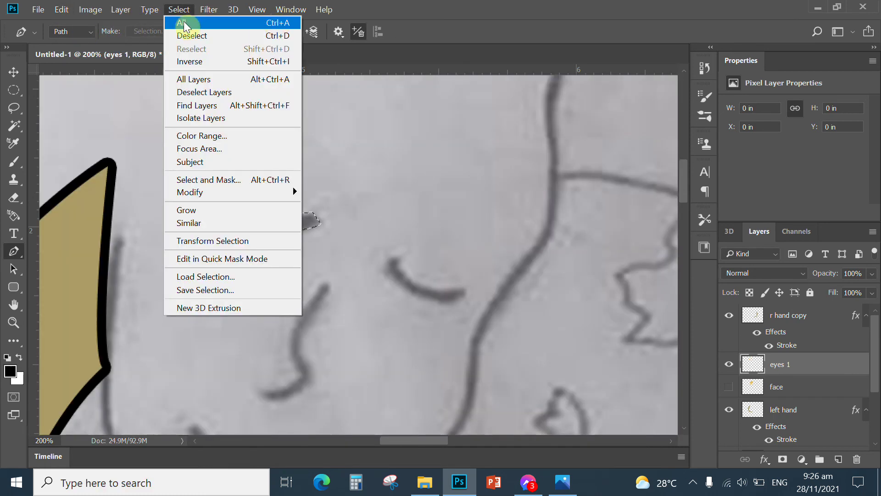
pyautogui.click(189, 61)
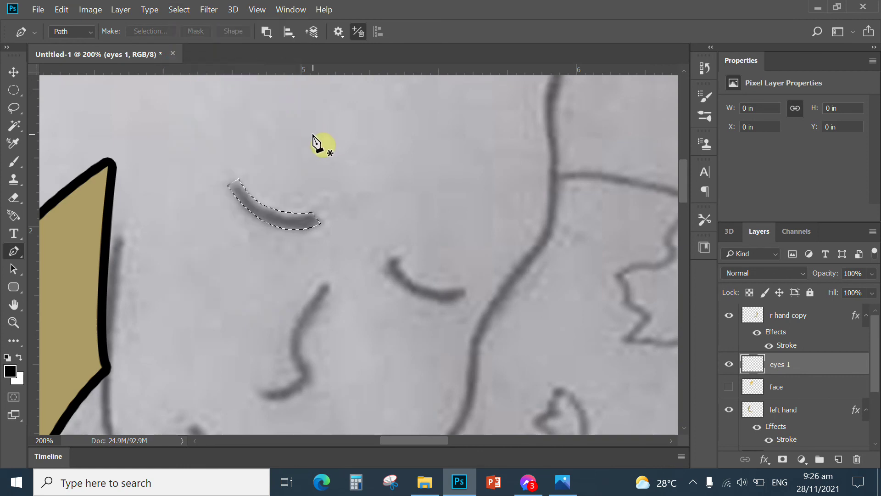
pyautogui.hotkey('alt', 'BackSpace')
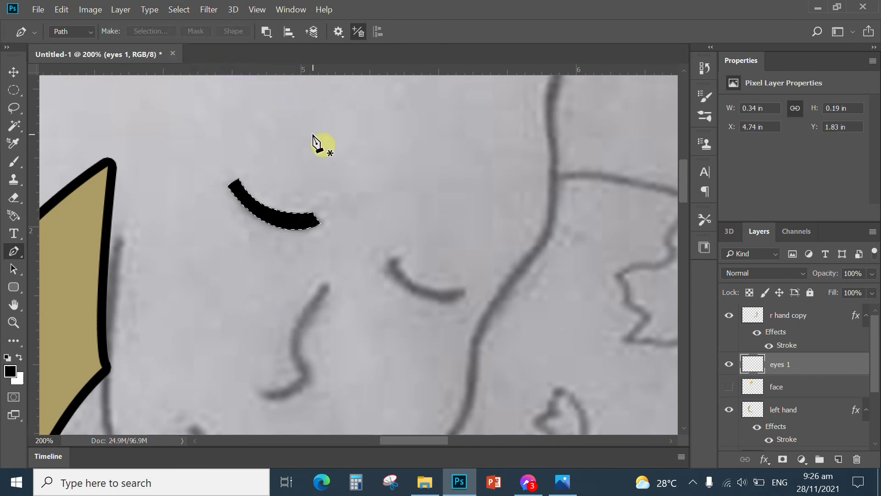
pyautogui.hotkey('ctrl', 'd')
# Duplicate the "eyes 1" layer and move the copy onto the sketched right eye.
pyautogui.press('v')
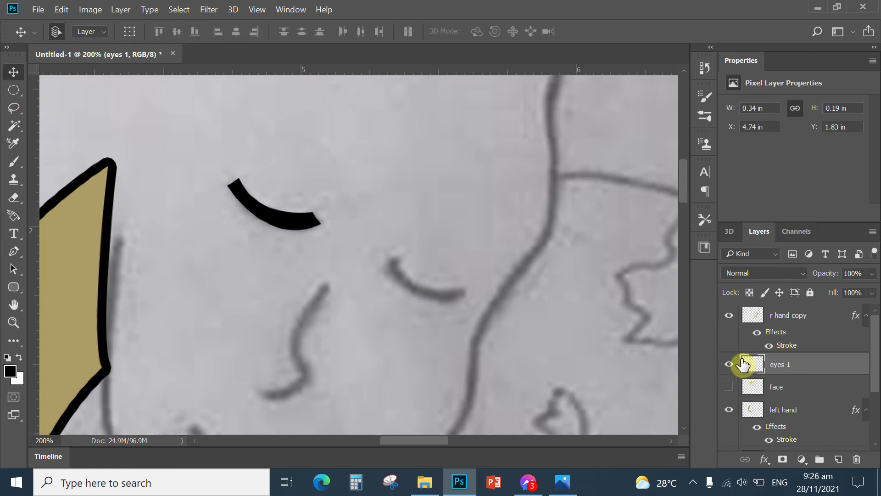
pyautogui.hotkey('ctrl', 'j')
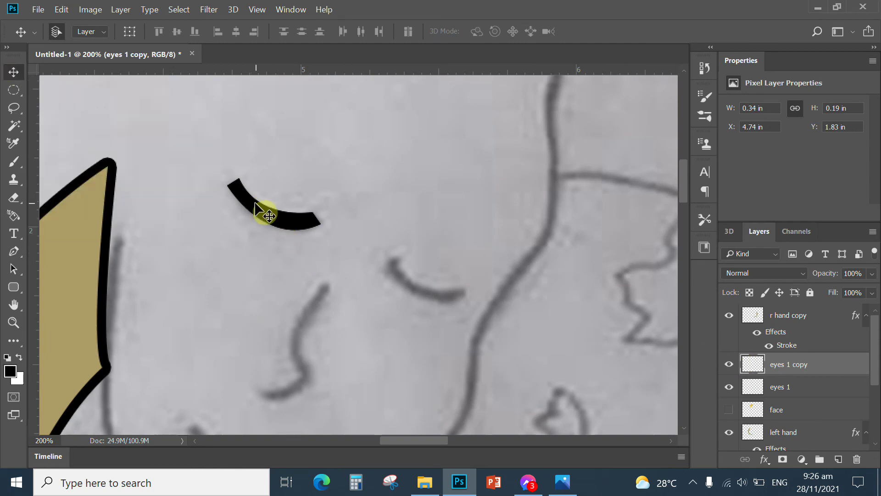
pyautogui.moveTo(254, 204); pyautogui.dragTo(409, 277)
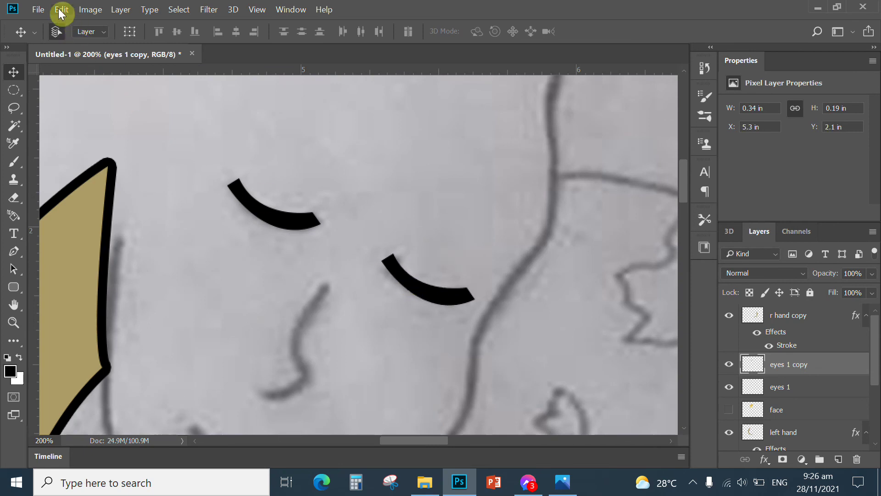
# Flip the copied eye horizontally and rotate it about 45° clockwise to follow the sketched right eye.
pyautogui.click(61, 10)
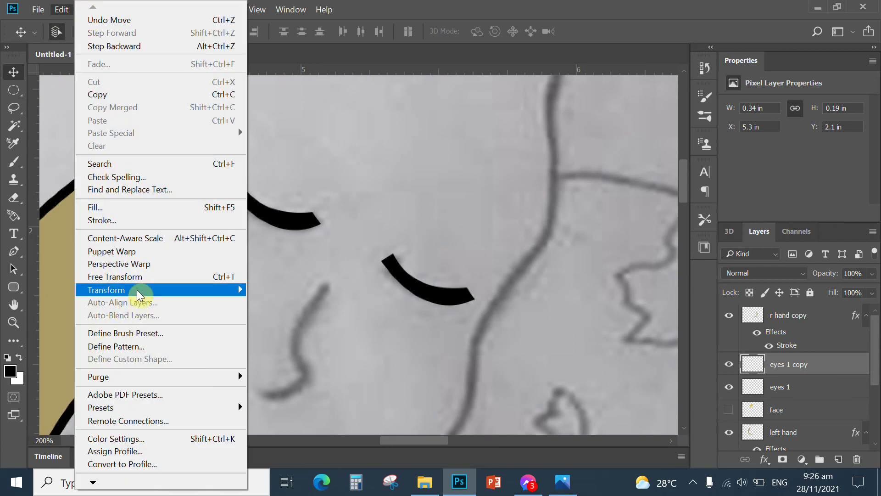
pyautogui.moveTo(161, 290)
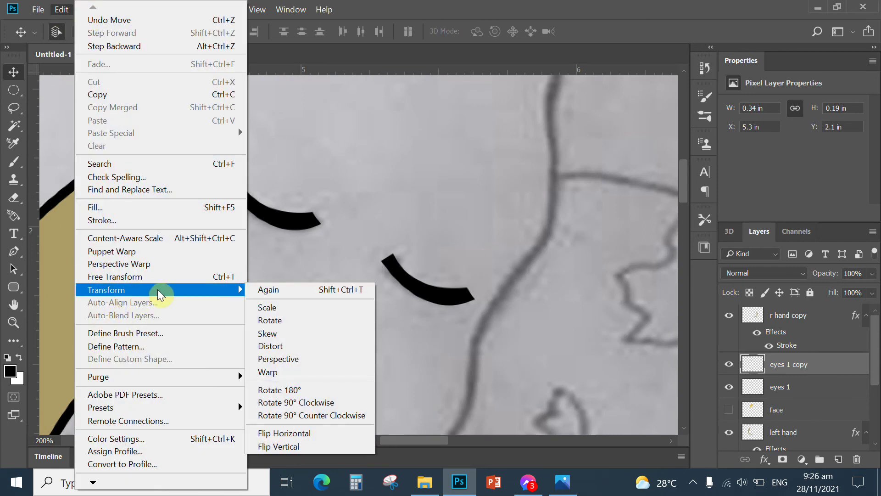
pyautogui.click(277, 433)
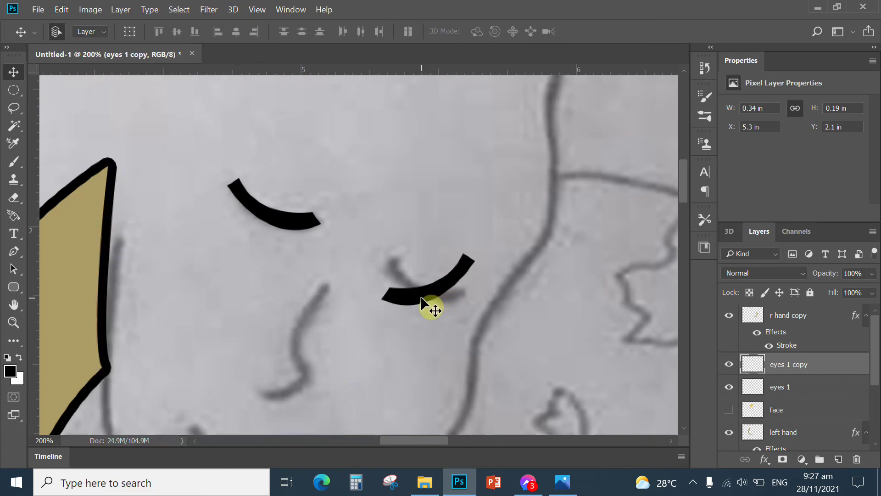
pyautogui.hotkey('ctrl', 't')
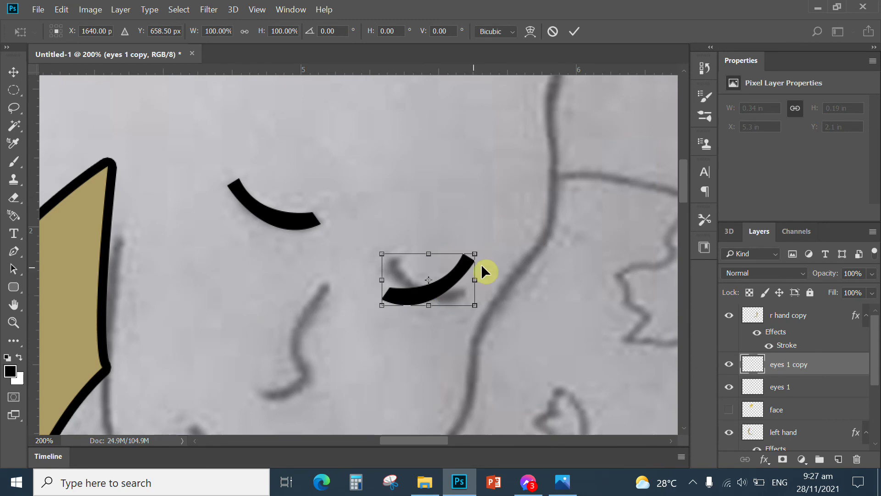
pyautogui.moveTo(514, 255); pyautogui.dragTo(515, 308)
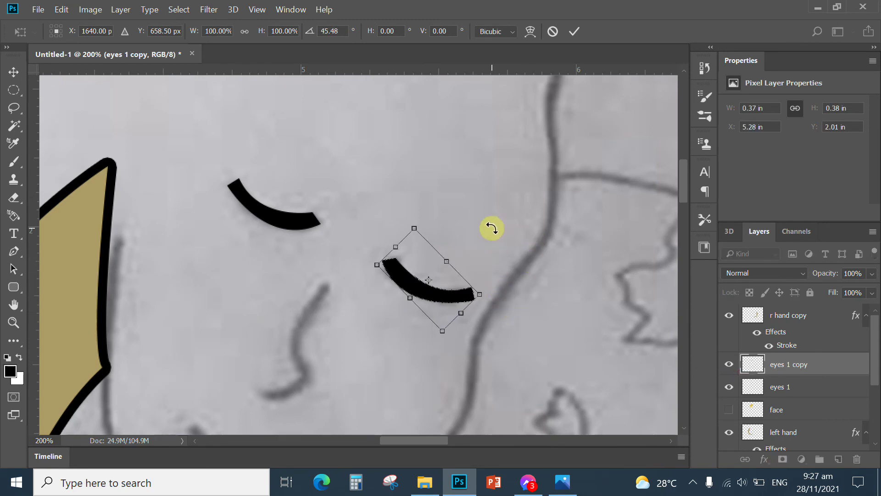
pyautogui.press('Return')
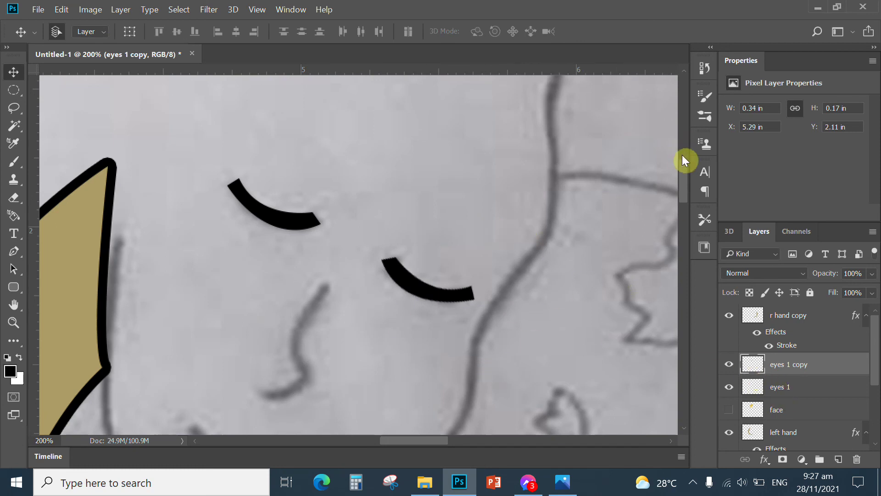
# Add a new layer named "nose" directly above the copied eye layer.
pyautogui.scroll(-3, 684, 170)
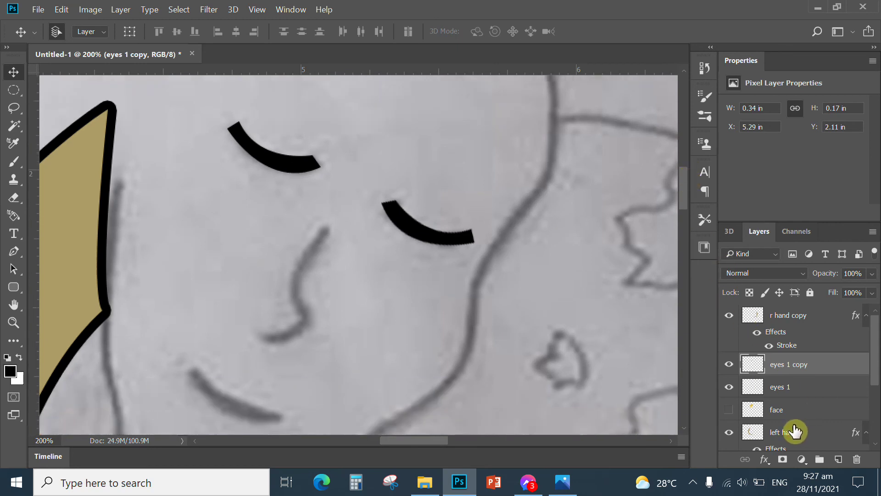
pyautogui.click(838, 459)
pyautogui.doubleClick(779, 363)
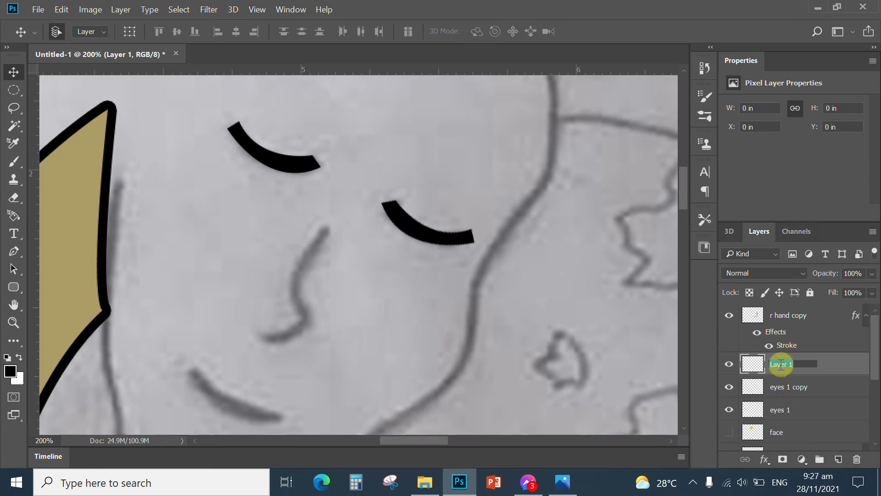
pyautogui.write('nose')
pyautogui.press('Return')
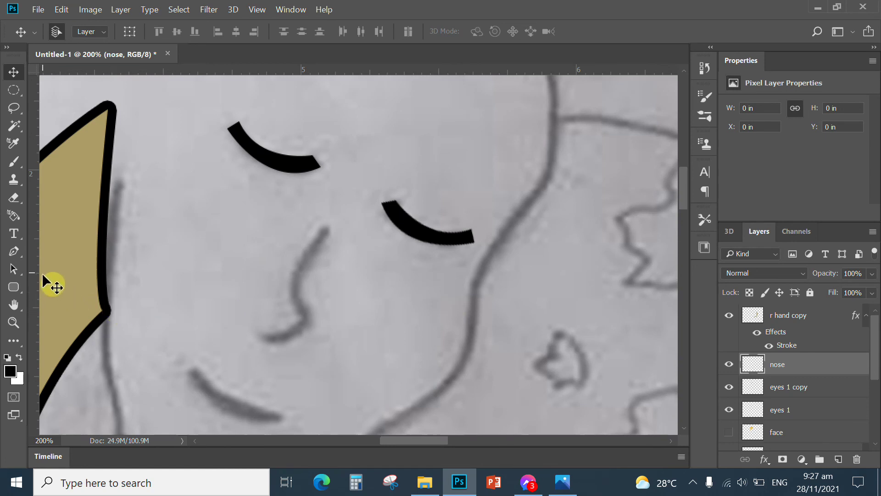
# Trace the inner edge of the sketched nose with the Pen tool, from its upper end down to the nostril tip.
pyautogui.click(13, 251)
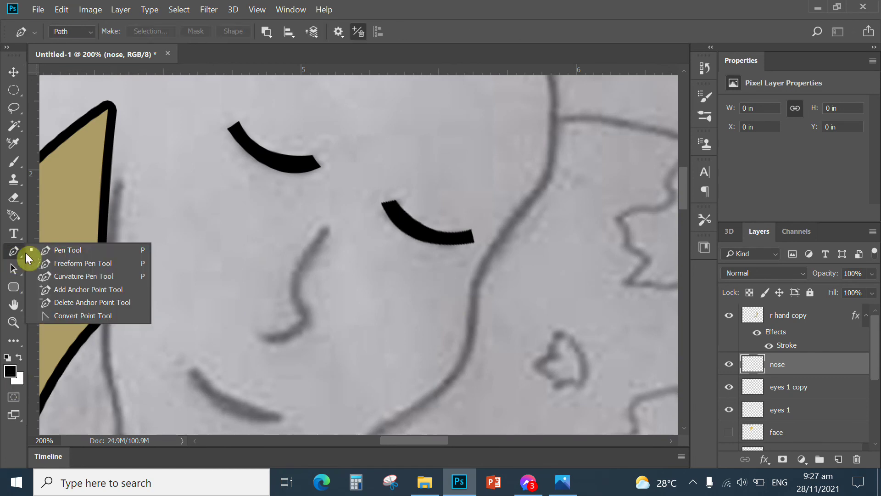
pyautogui.click(81, 376)
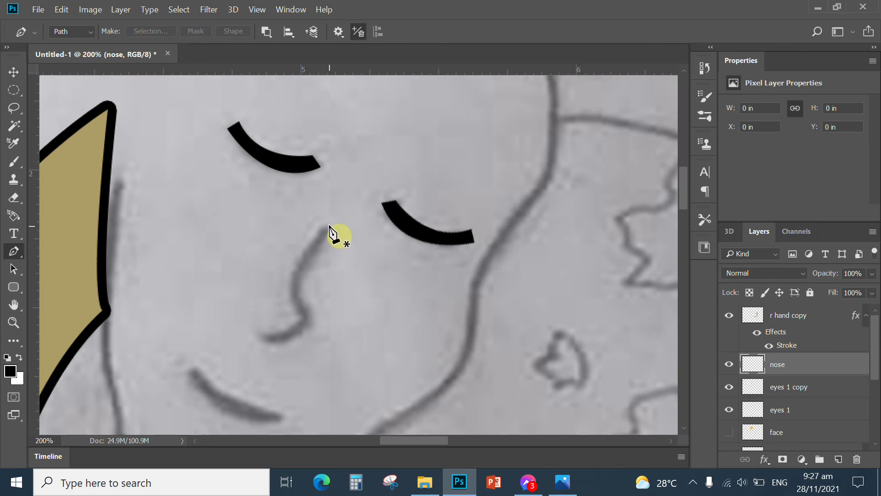
pyautogui.click(331, 224)
pyautogui.click(319, 224)
pyautogui.moveTo(290, 296); pyautogui.dragTo(300, 318)
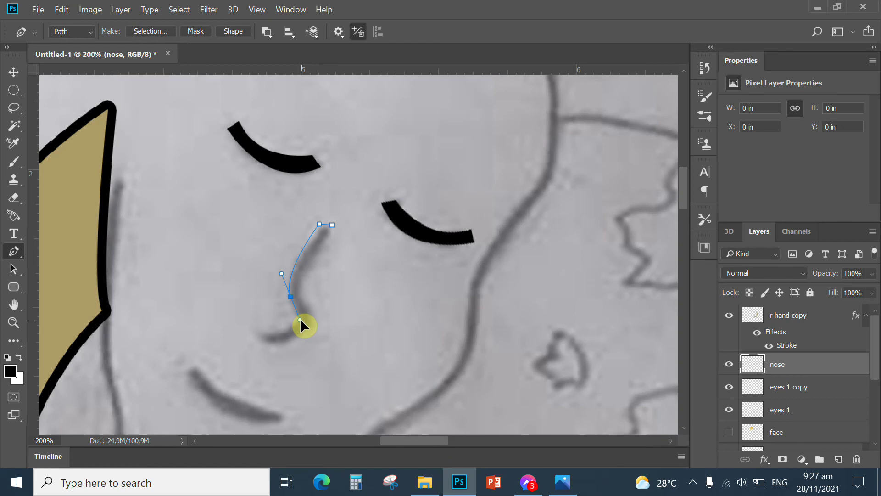
pyautogui.click(291, 297)
pyautogui.moveTo(300, 318); pyautogui.dragTo(306, 324)
pyautogui.click(259, 327)
pyautogui.moveTo(246, 317); pyautogui.dragTo(237, 311)
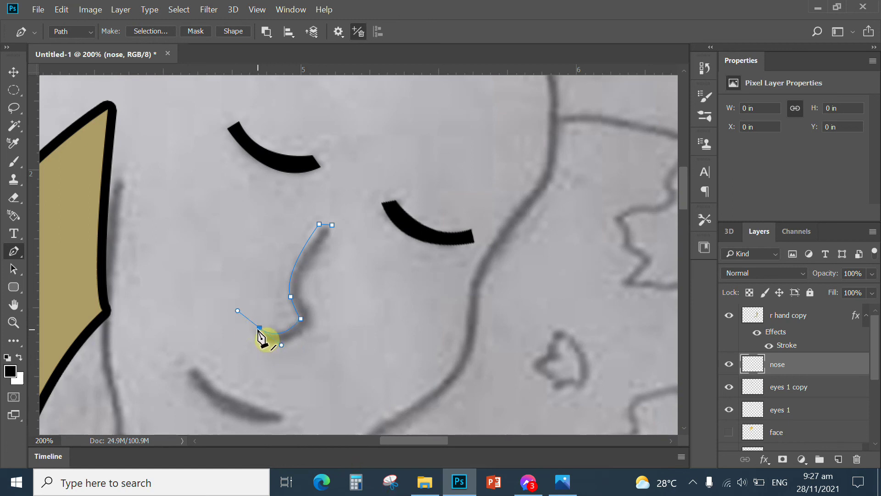
# Trace the outer edge of the nose from the nostril tip back up to the first anchor point, closing the path.
pyautogui.keyDown('alt'); pyautogui.click(259, 328); pyautogui.keyUp('alt')
pyautogui.click(258, 338)
pyautogui.click(305, 331)
pyautogui.moveTo(323, 316); pyautogui.dragTo(332, 308)
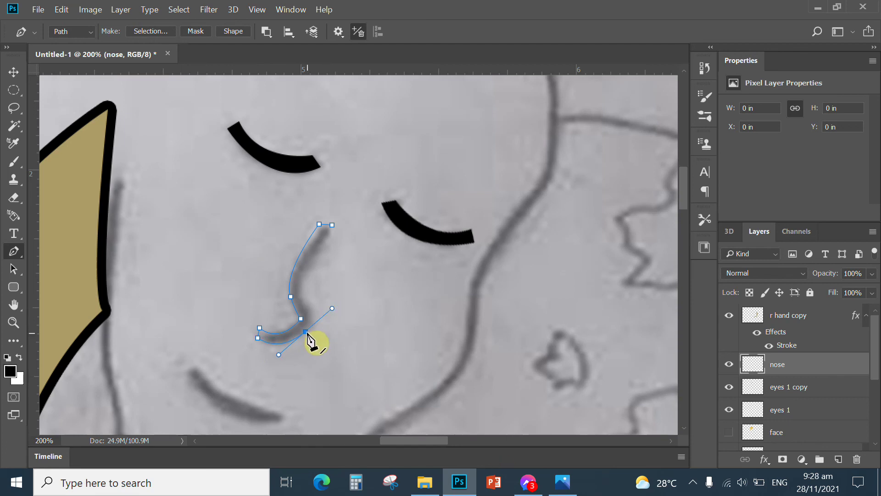
pyautogui.click(306, 332)
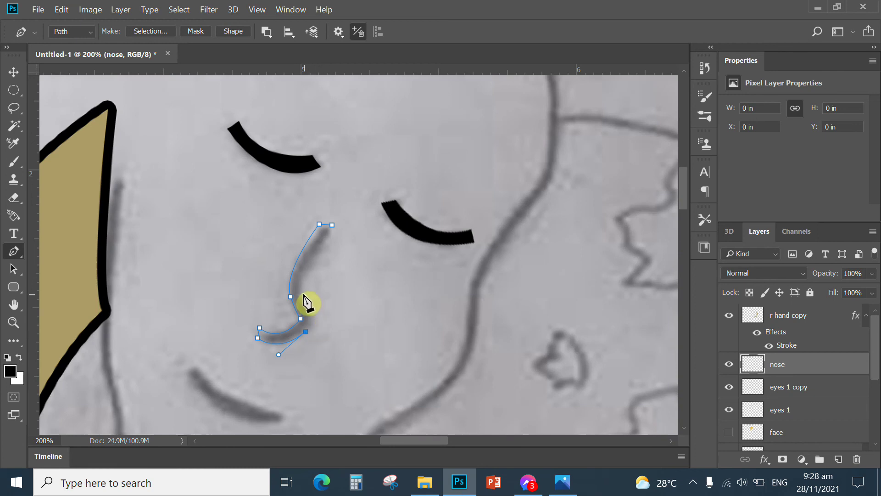
pyautogui.moveTo(302, 294); pyautogui.dragTo(281, 262)
pyautogui.click(303, 294)
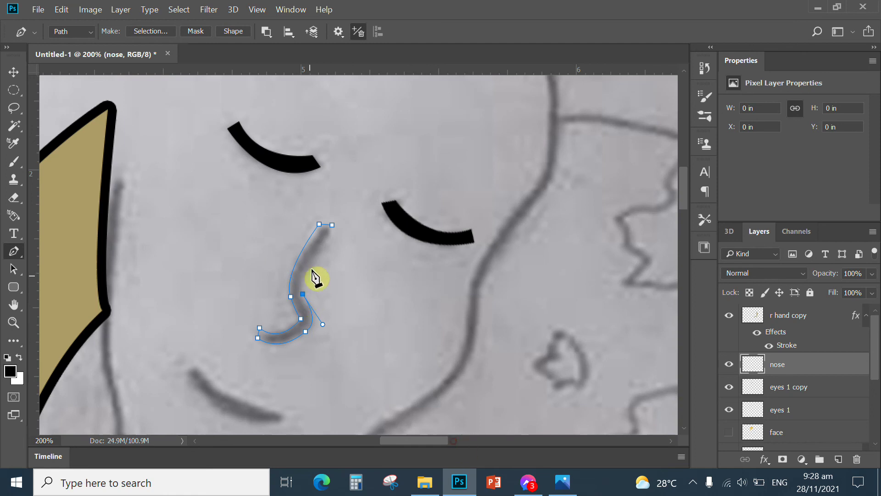
pyautogui.click(333, 225)
pyautogui.moveTo(371, 165); pyautogui.dragTo(371, 172)
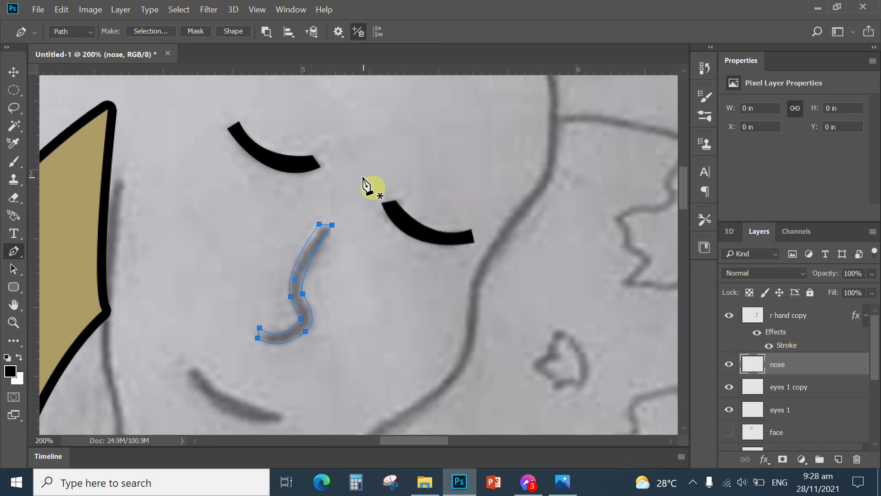
# Turn the closed nose path into a new anti-aliased selection with a feather radius of 0 pixels.
pyautogui.rightClick(315, 239)
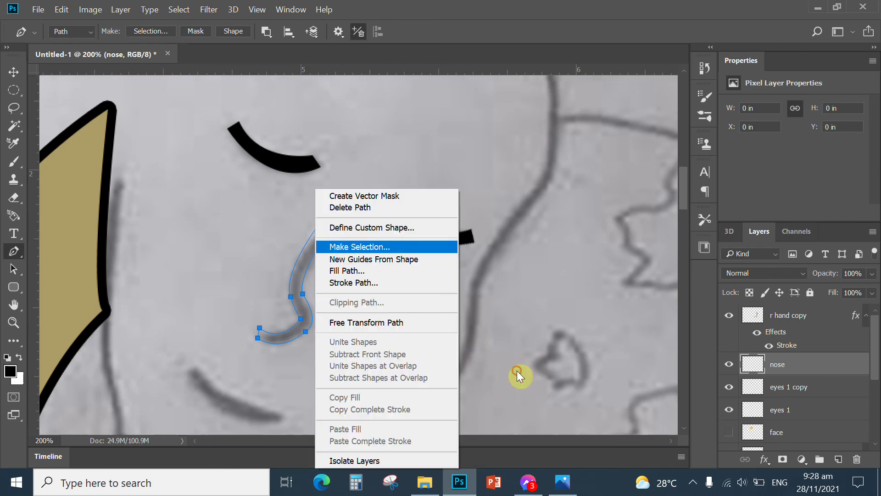
pyautogui.click(343, 245)
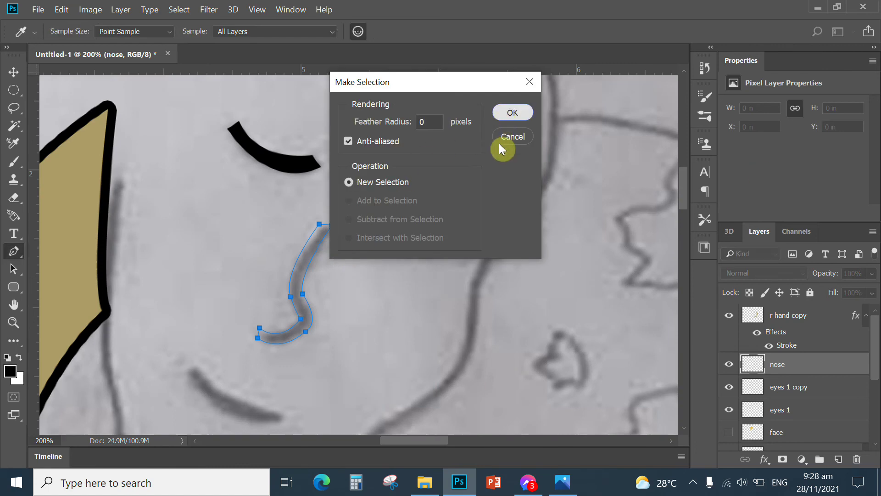
pyautogui.press('Return')
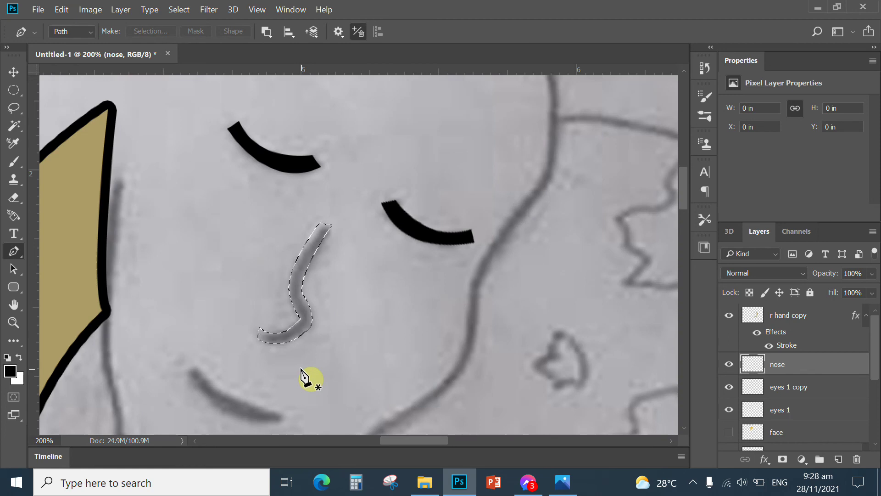
pyautogui.hotkey('alt', 'BackSpace')
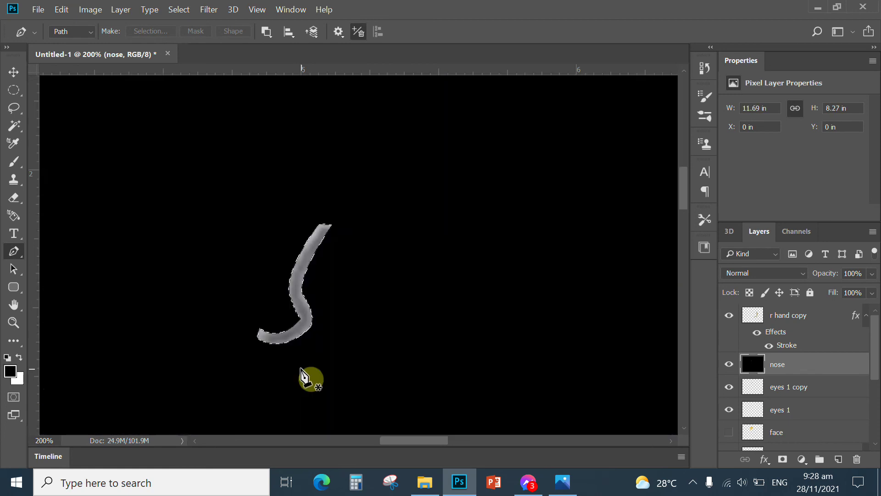
pyautogui.click(61, 9)
pyautogui.click(90, 45)
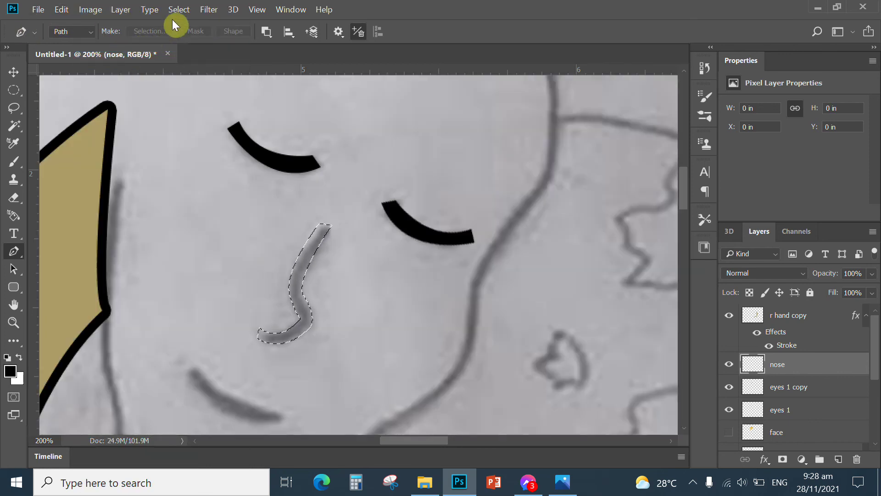
# Invert the selection, fill the nose shape with the near-black foreground colour and remove the selection.
pyautogui.click(179, 10)
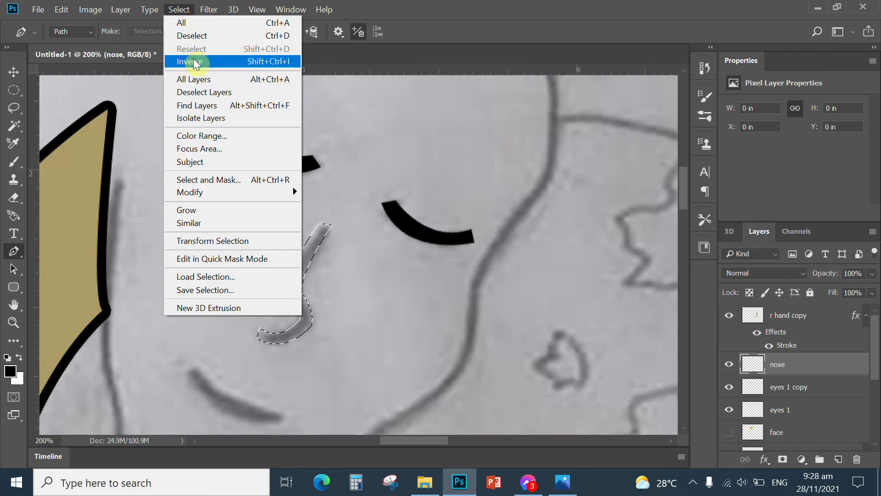
pyautogui.click(274, 62)
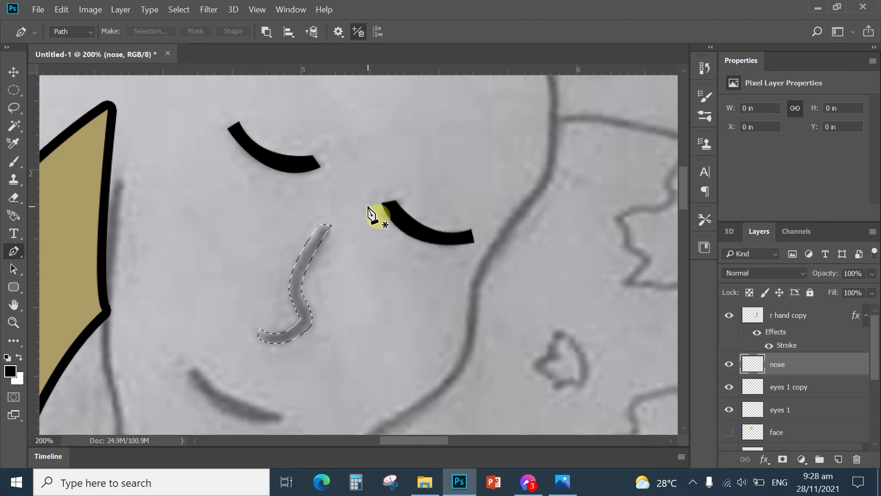
pyautogui.hotkey('alt', 'BackSpace')
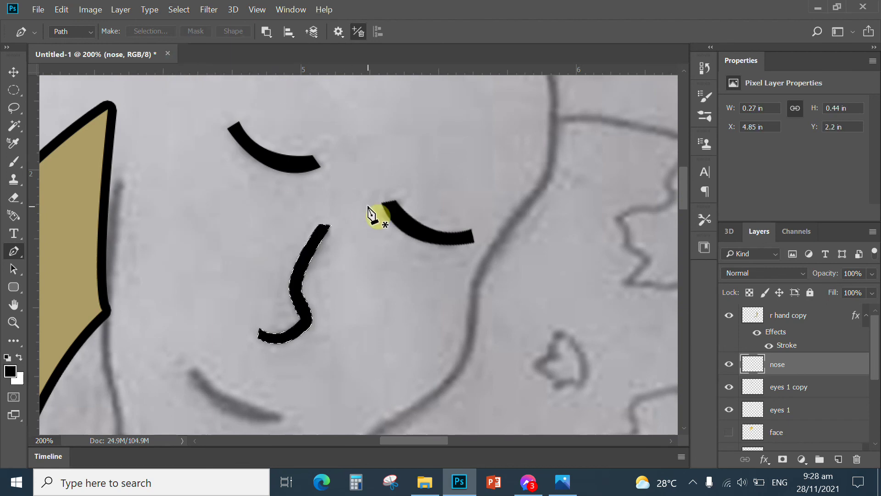
pyautogui.hotkey('ctrl', 'd')
# Add a new layer named "mouth" directly above the nose layer.
pyautogui.moveTo(358, 336); pyautogui.dragTo(362, 238)
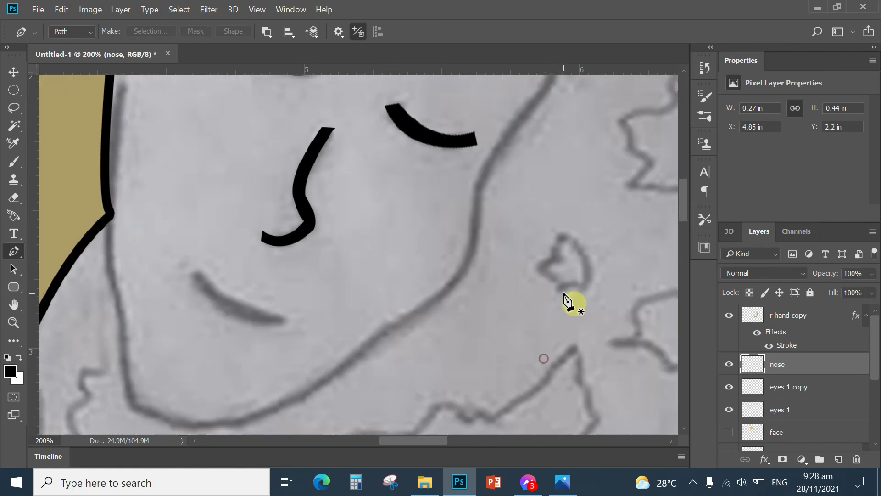
pyautogui.click(840, 460)
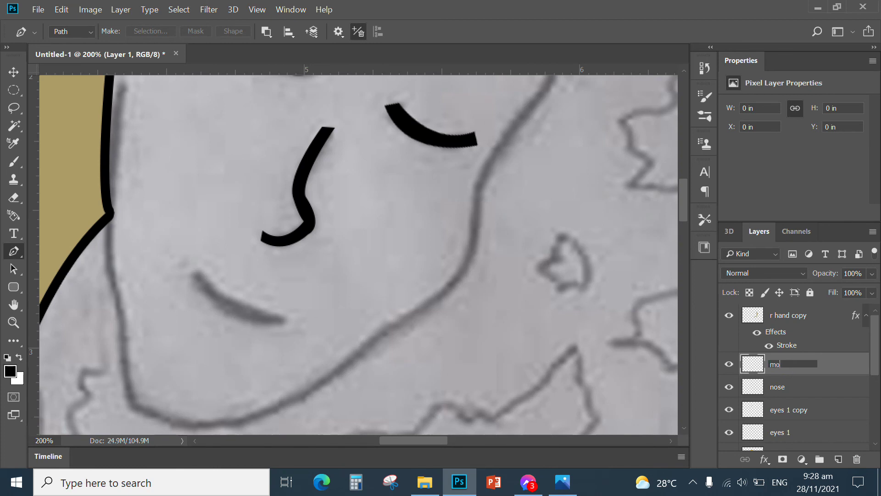
pyautogui.press('Return')
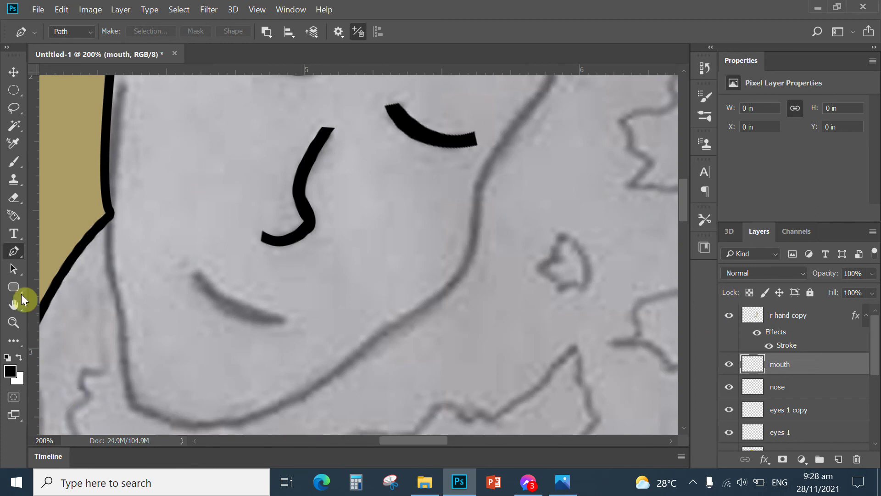
# Trace the mouth with the Pen tool as a closed crescent path, curved along its lower edge and blunt at the inner end.
pyautogui.click(190, 265)
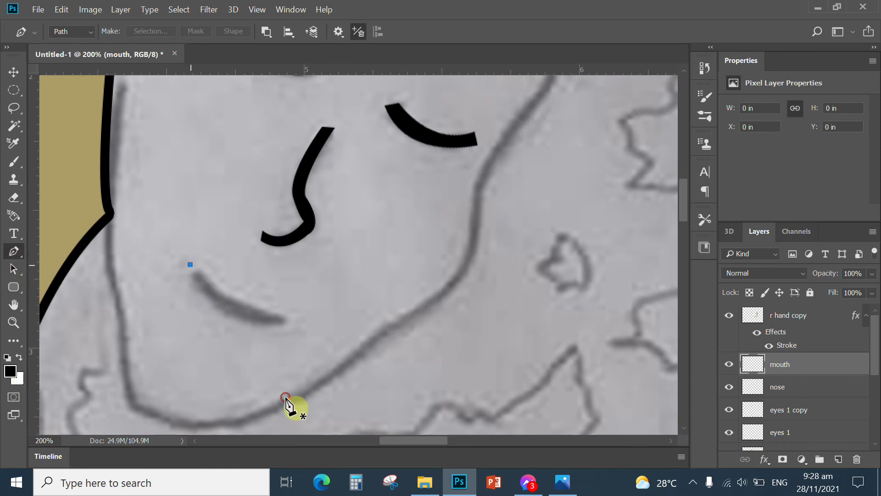
pyautogui.moveTo(284, 324); pyautogui.dragTo(367, 310)
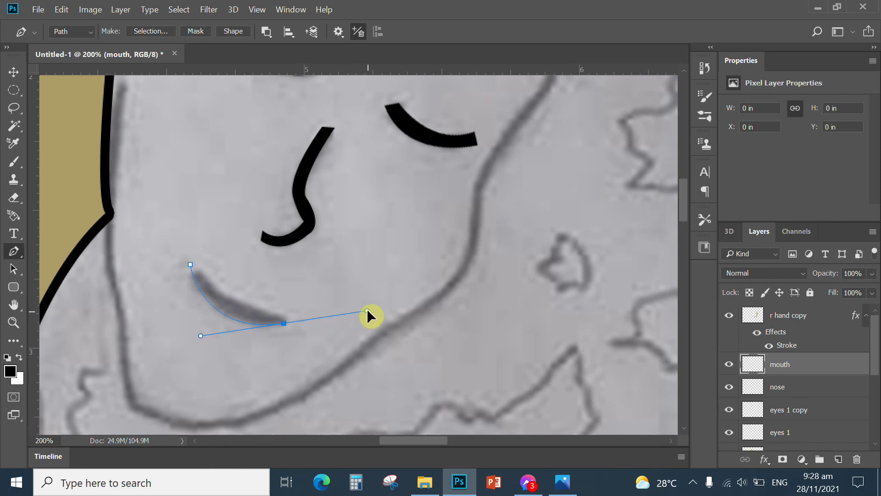
pyautogui.click(284, 323)
pyautogui.click(286, 316)
pyautogui.click(190, 265)
# Turn the closed mouth path into a new anti-aliased selection with a feather radius of 0 pixels.
pyautogui.rightClick(234, 302)
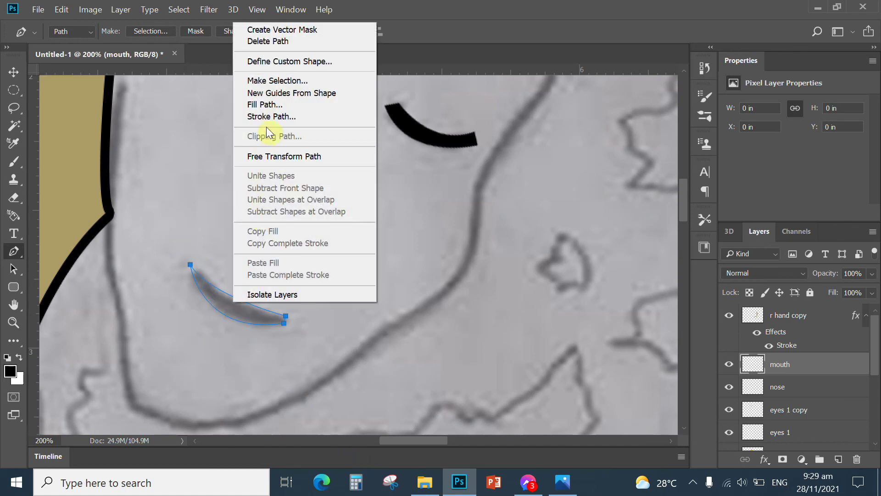
pyautogui.click(277, 81)
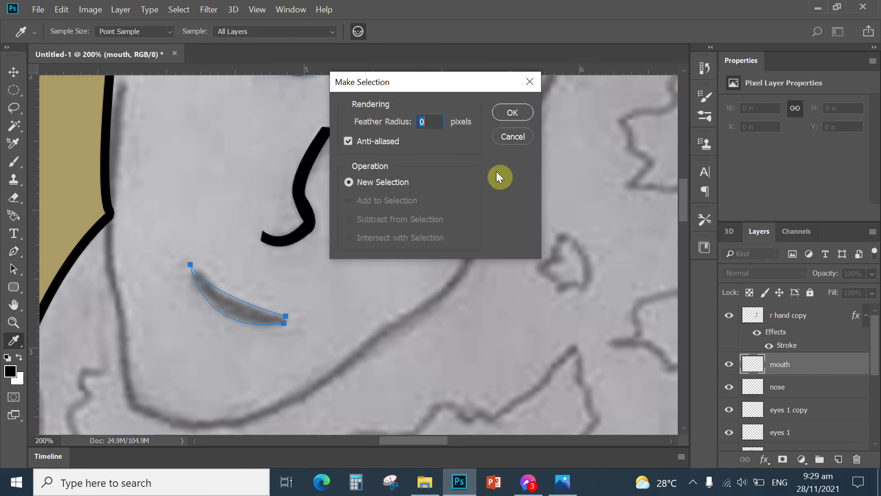
pyautogui.click(508, 117)
pyautogui.press('Return')
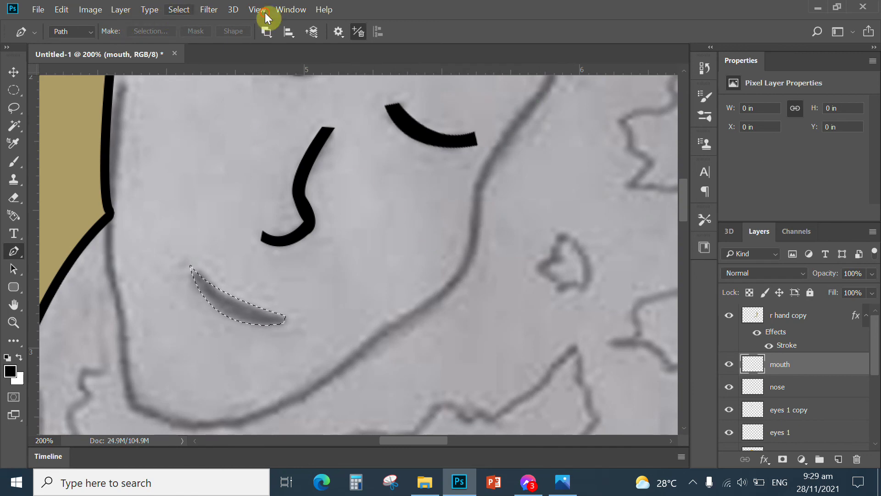
# Invert the selection, fill the mouth shape with the black foreground colour and remove the selection.
pyautogui.click(179, 11)
pyautogui.click(187, 60)
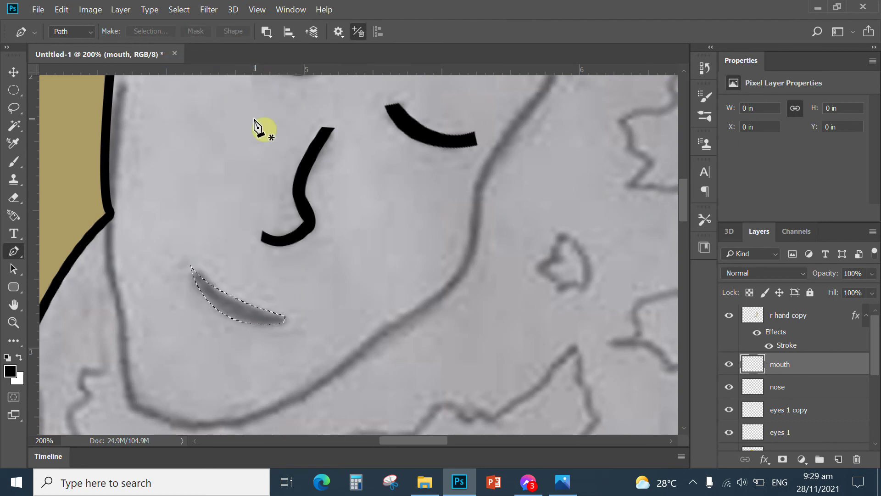
pyautogui.hotkey('alt', 'BackSpace')
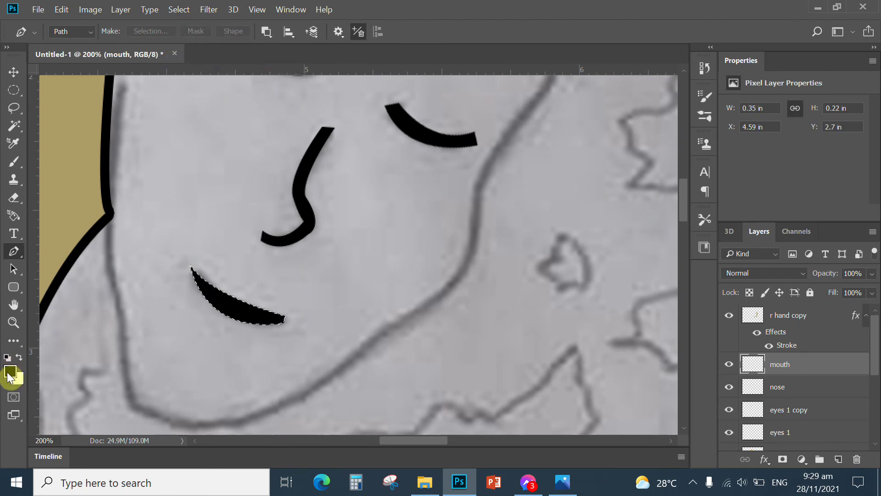
pyautogui.hotkey('ctrl', 'd')
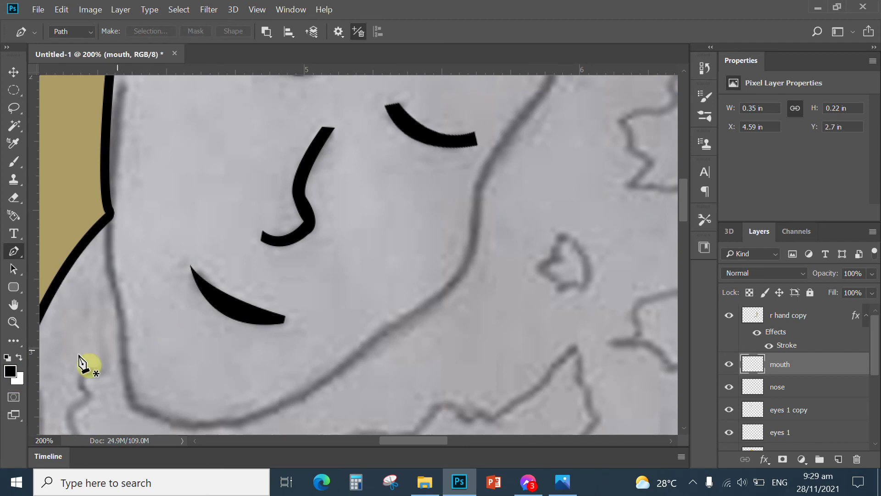
# Make the hidden "face" layer visible beneath the eyes, nose and mouth.
pyautogui.click(13, 323)
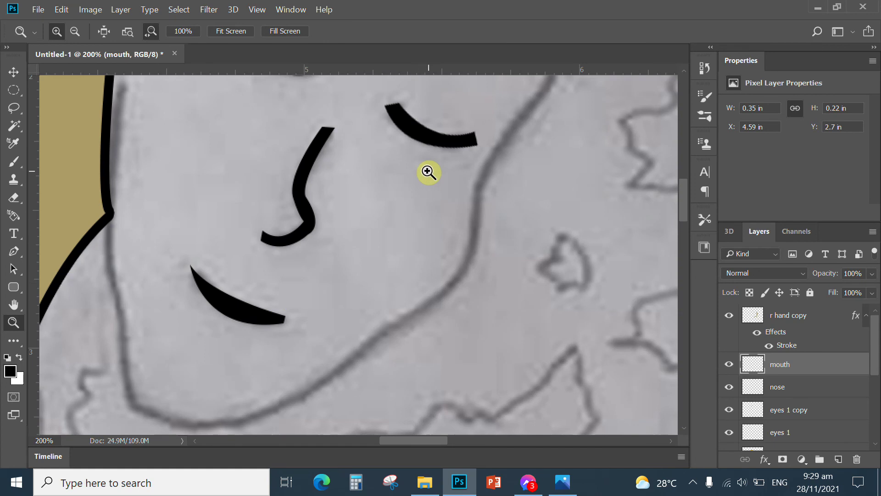
pyautogui.rightClick(428, 173)
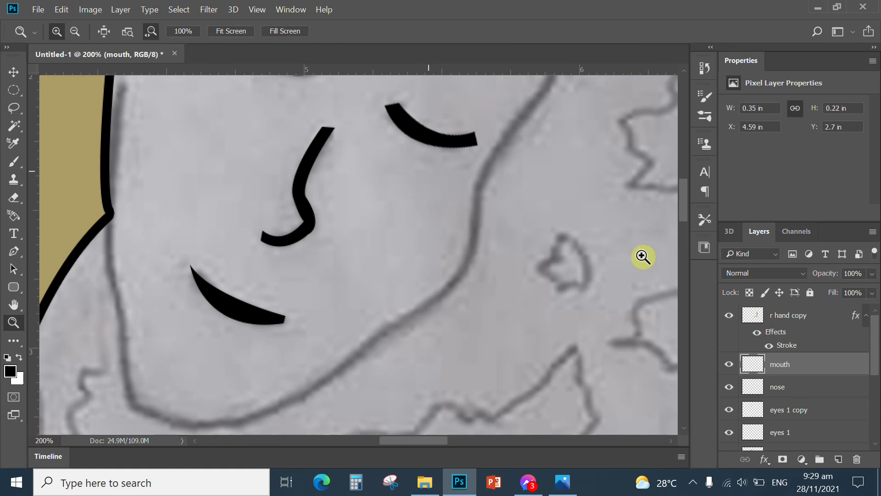
pyautogui.press('Return')
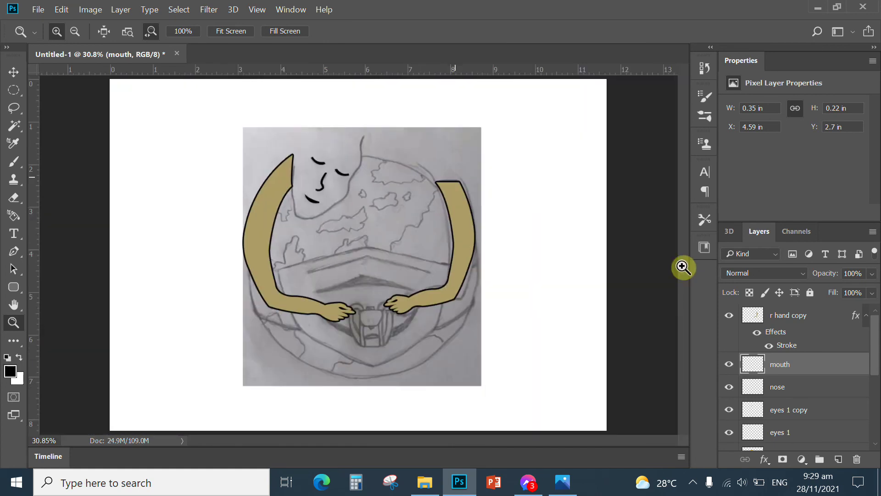
pyautogui.click(12, 76)
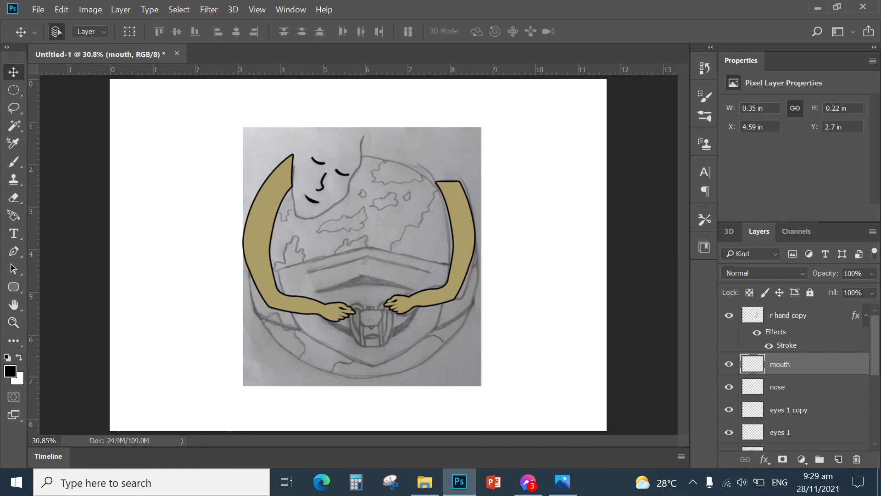
pyautogui.scroll(-3, 871, 345)
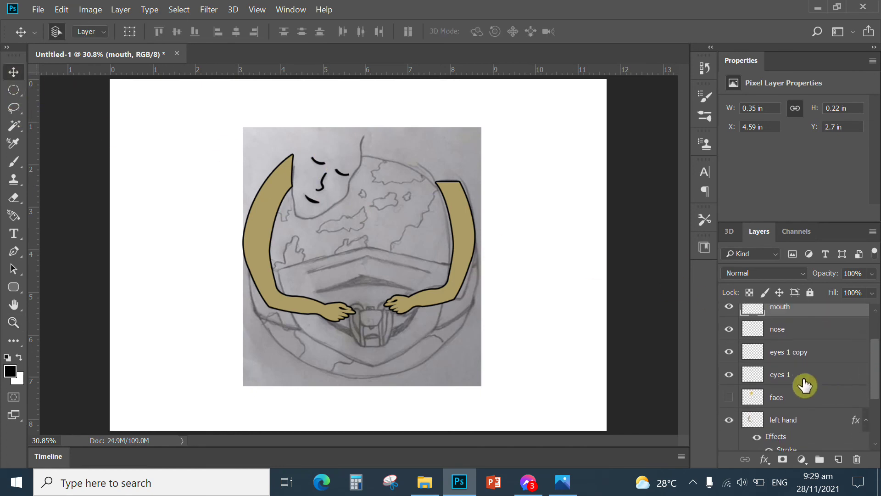
pyautogui.click(730, 397)
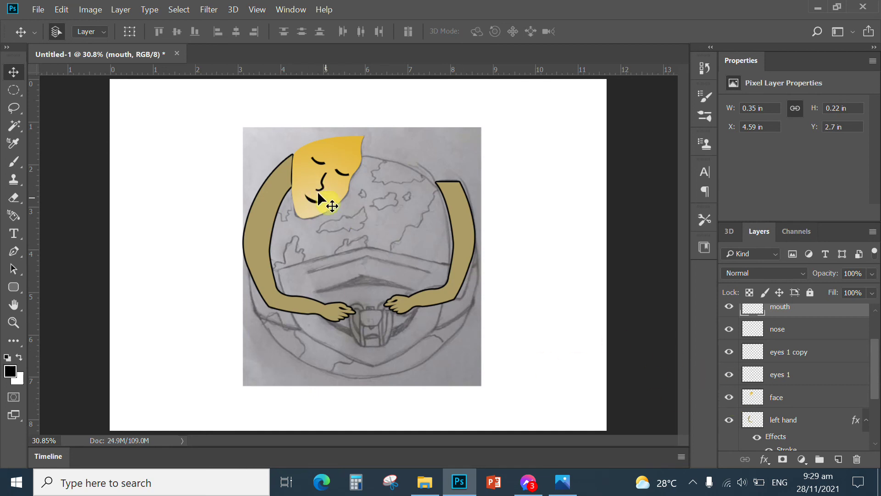
# Add a 10 px black outside stroke with 100% opacity to the "face" layer through its blending options.
pyautogui.click(769, 404)
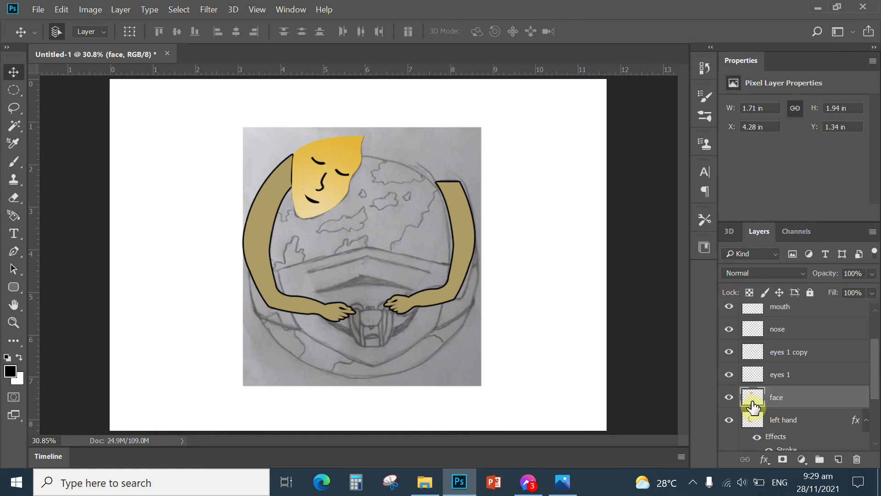
pyautogui.rightClick(777, 401)
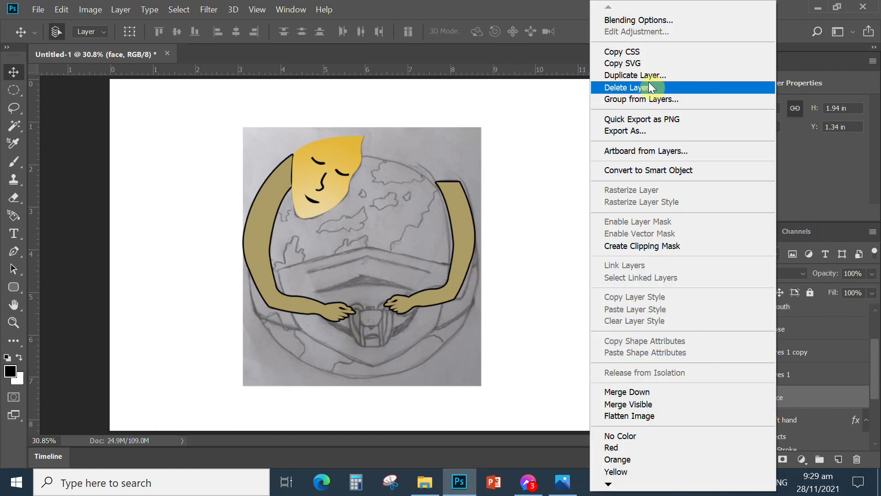
pyautogui.click(646, 19)
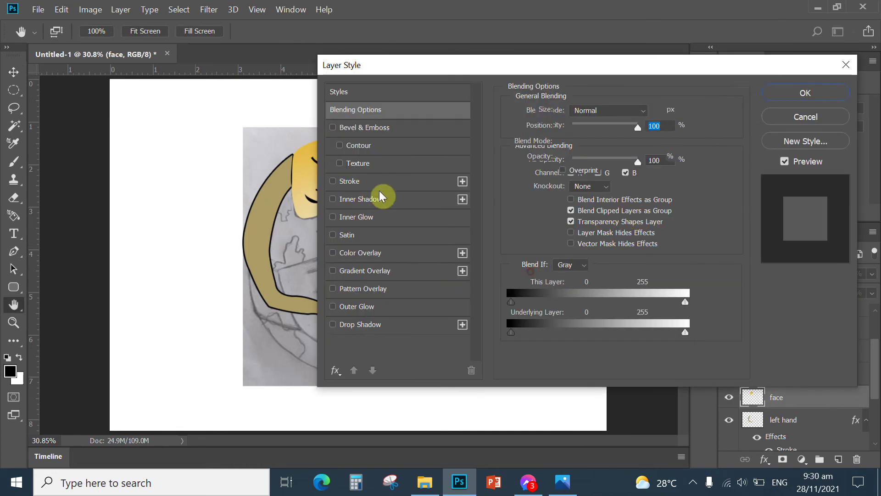
pyautogui.click(349, 183)
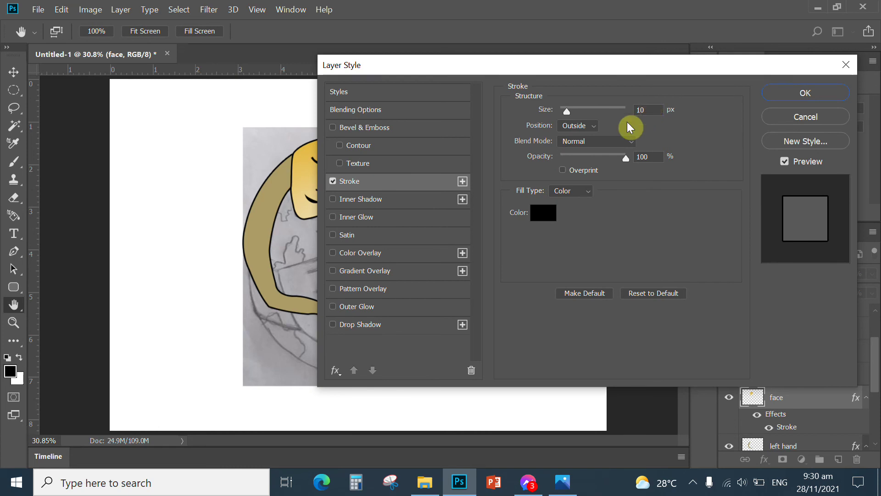
pyautogui.click(806, 93)
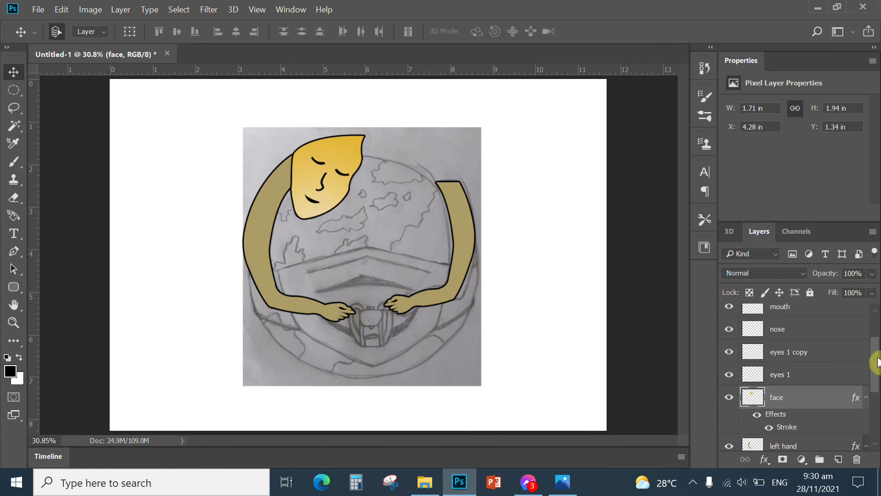
# Make the hidden "globe" layer visible behind the arms and face.
pyautogui.moveTo(875, 361)
pyautogui.mouseDown()
pyautogui.moveTo(872, 393)
pyautogui.moveTo(876, 340)
pyautogui.moveTo(876, 398)
pyautogui.mouseUp()
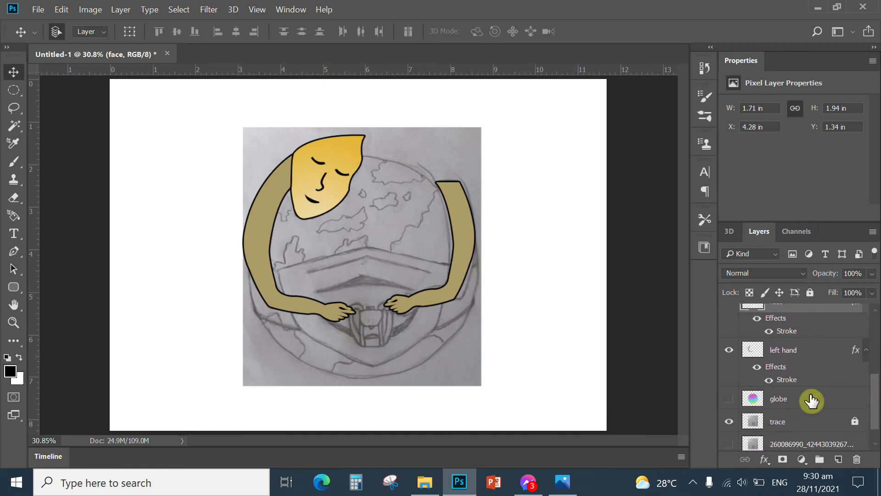
pyautogui.click(729, 399)
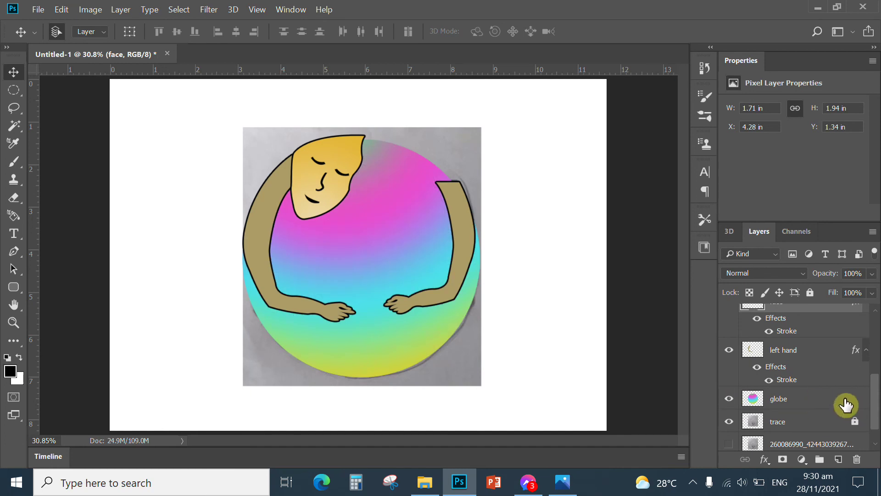
pyautogui.moveTo(877, 397); pyautogui.dragTo(876, 338)
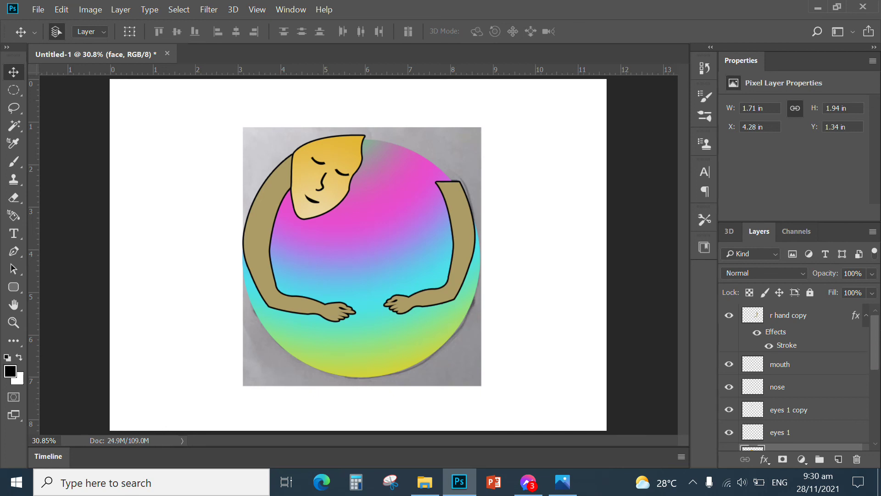
# Unlock the "trace" layer and hide it so the pencil sketch no longer shows behind the artwork.
pyautogui.moveTo(877, 342)
pyautogui.mouseDown()
pyautogui.moveTo(877, 418)
pyautogui.moveTo(844, 423)
pyautogui.mouseUp()
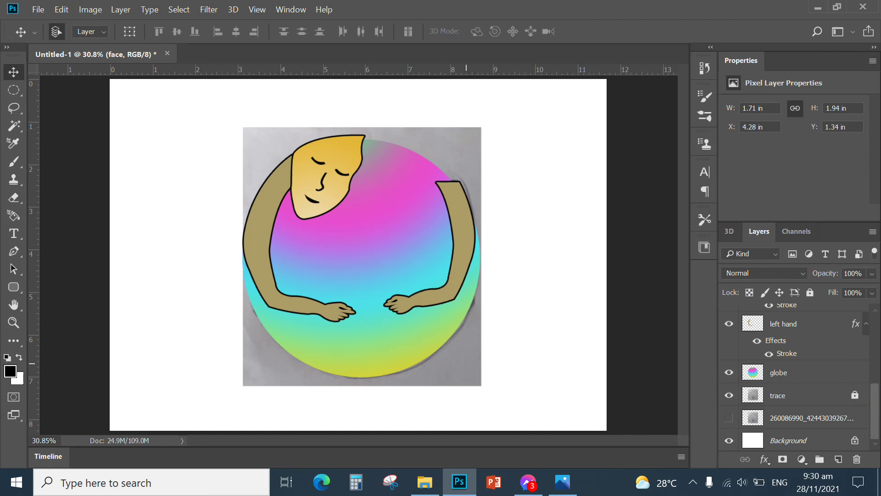
pyautogui.click(464, 362)
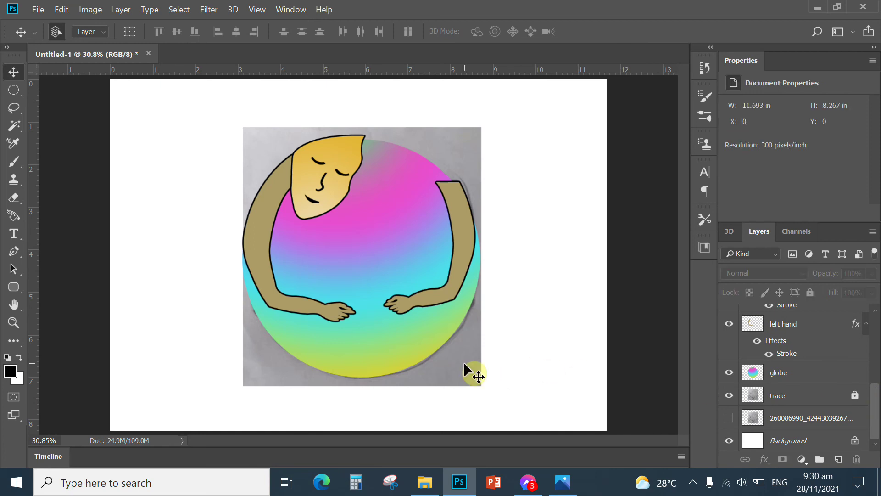
pyautogui.click(753, 400)
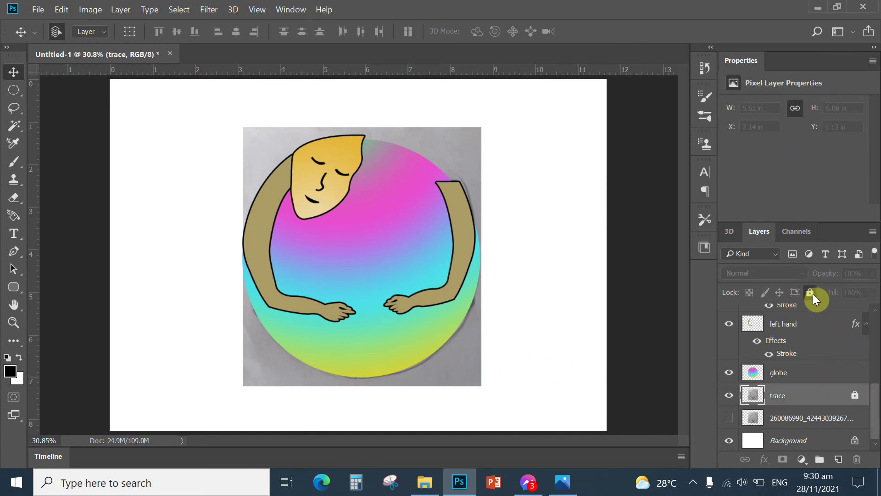
pyautogui.click(811, 293)
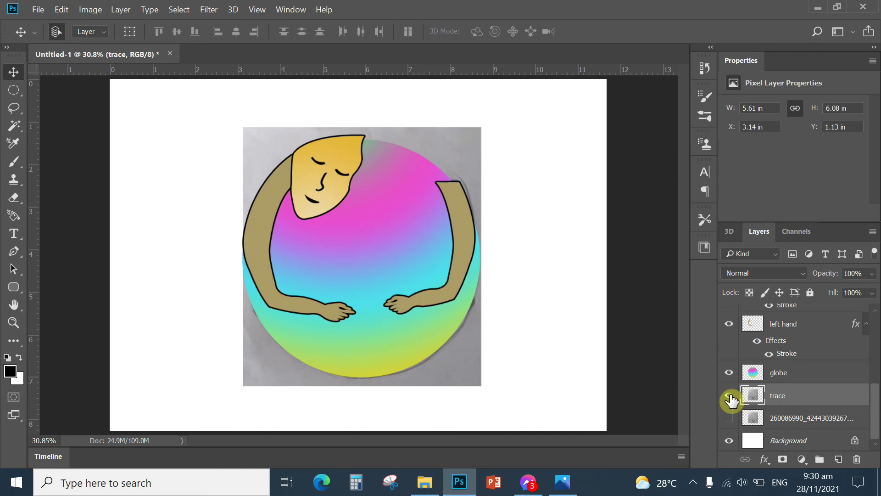
pyautogui.click(728, 396)
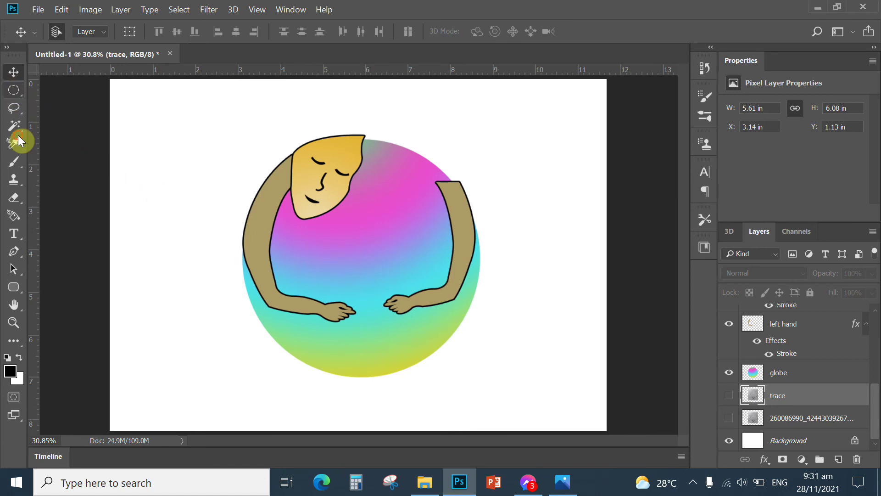
# Cut a horizontal elliptical hole about 2.9 in wide and 0.8 in high from the middle of the "globe" layer and deselect.
pyautogui.click(15, 95)
pyautogui.click(759, 376)
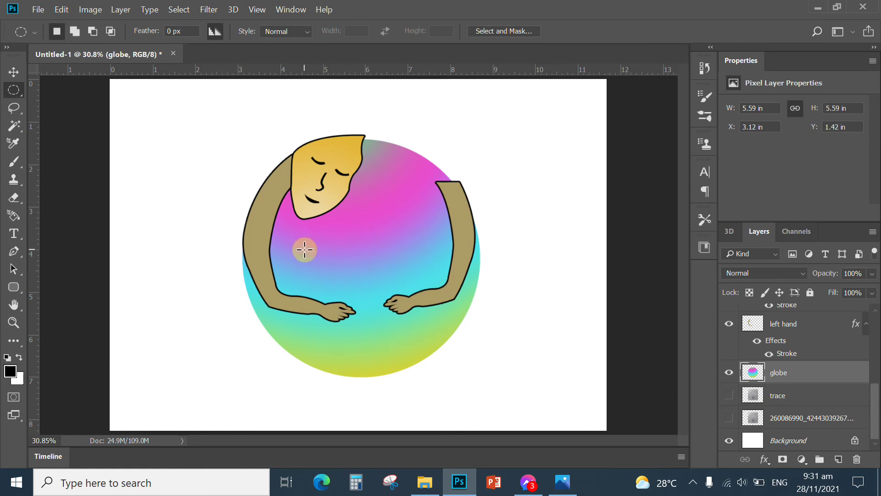
pyautogui.moveTo(296, 242); pyautogui.dragTo(419, 276)
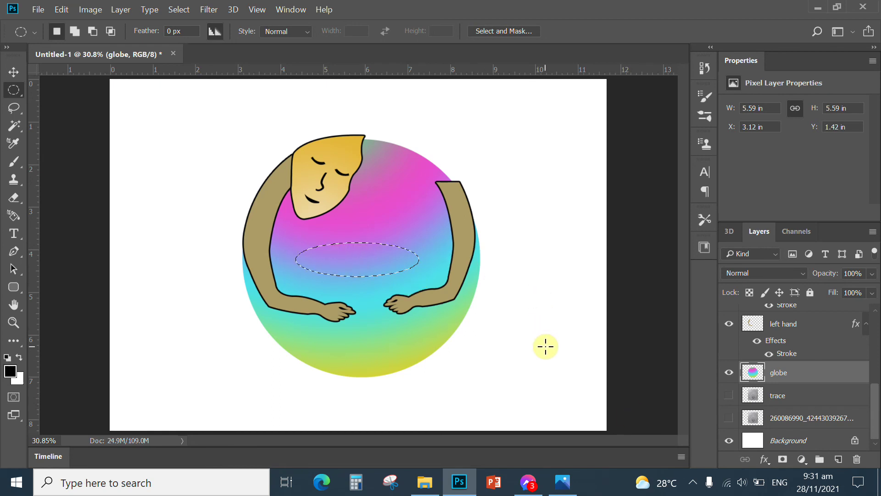
pyautogui.press('Delete')
pyautogui.hotkey('ctrl', 'd')
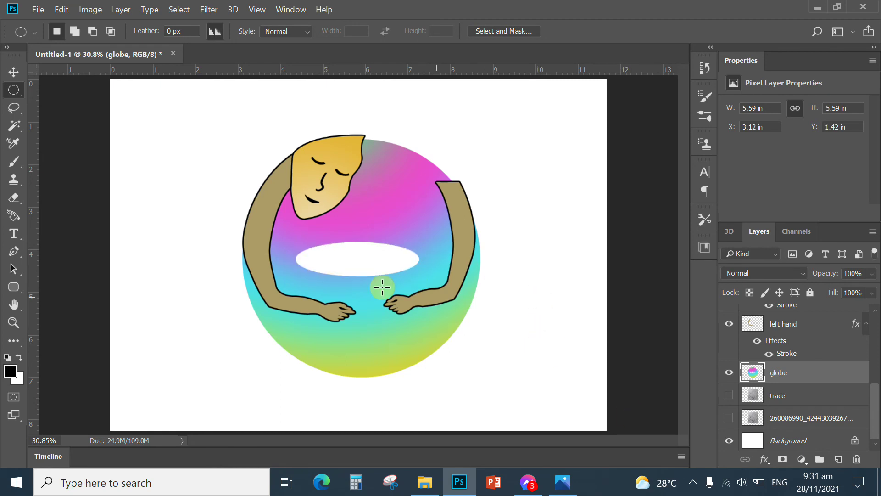
# Make the "r hand copy" layer at the top of the layer stack the active layer.
pyautogui.click(13, 79)
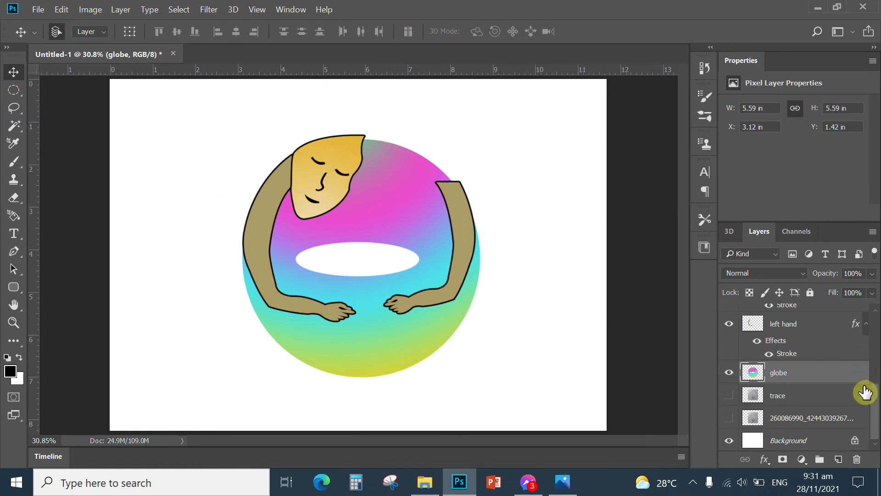
pyautogui.moveTo(871, 403)
pyautogui.mouseDown()
pyautogui.moveTo(877, 331)
pyautogui.moveTo(875, 418)
pyautogui.moveTo(875, 332)
pyautogui.mouseUp()
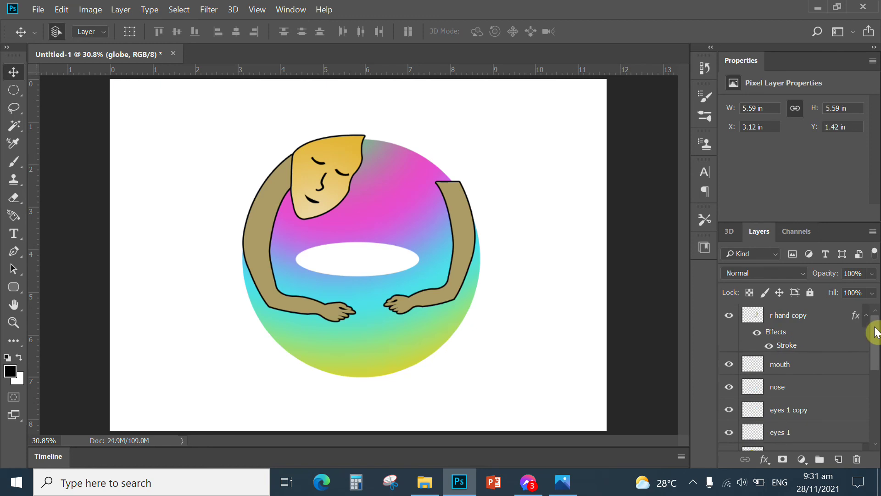
pyautogui.click(752, 317)
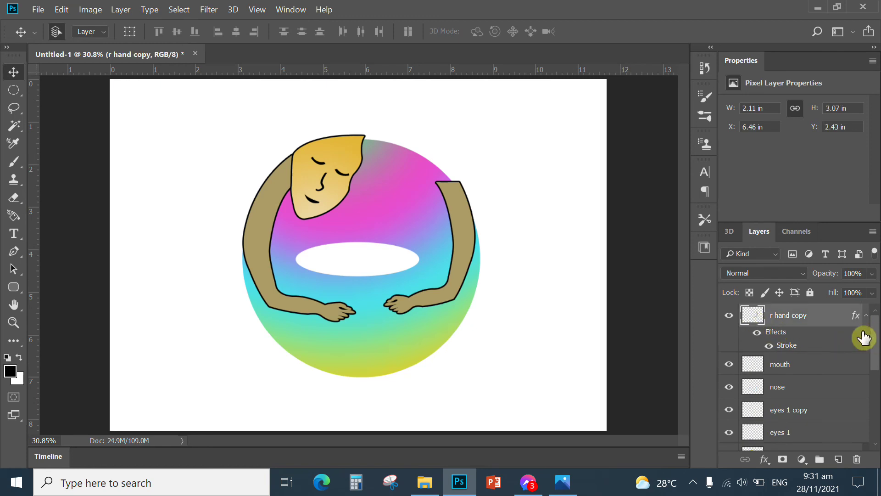
# Save the artwork on Local Disk (D:) as a Photoshop file named "3d model" with its layers kept.
pyautogui.click(38, 10)
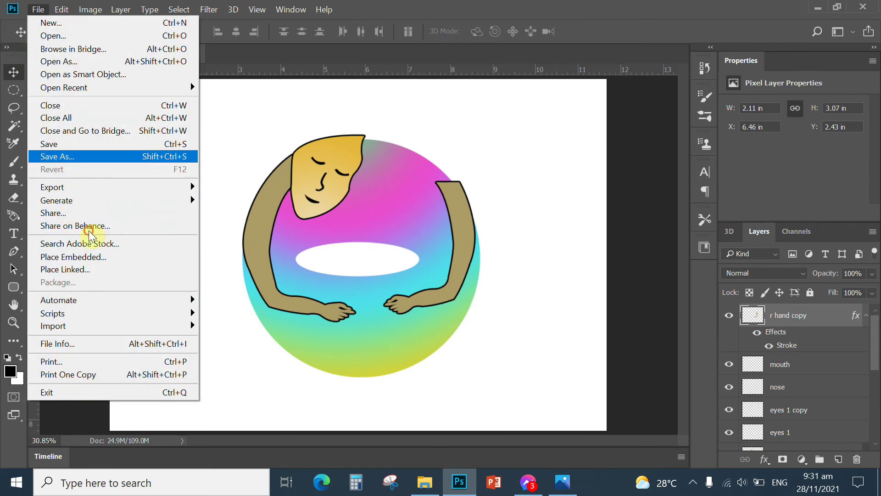
pyautogui.click(61, 157)
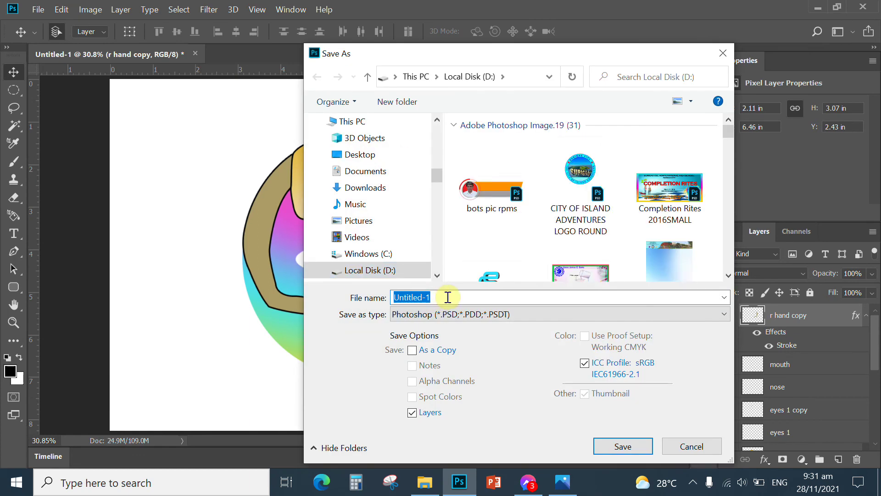
pyautogui.write('3d model')
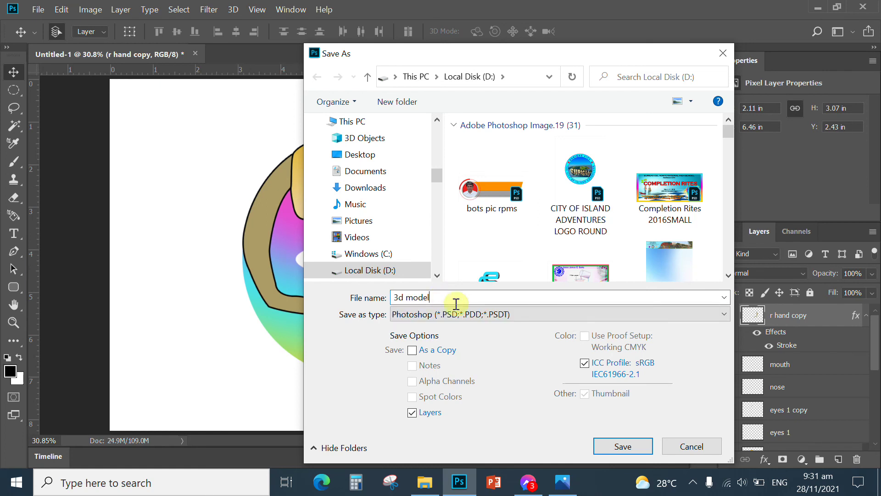
pyautogui.click(629, 437)
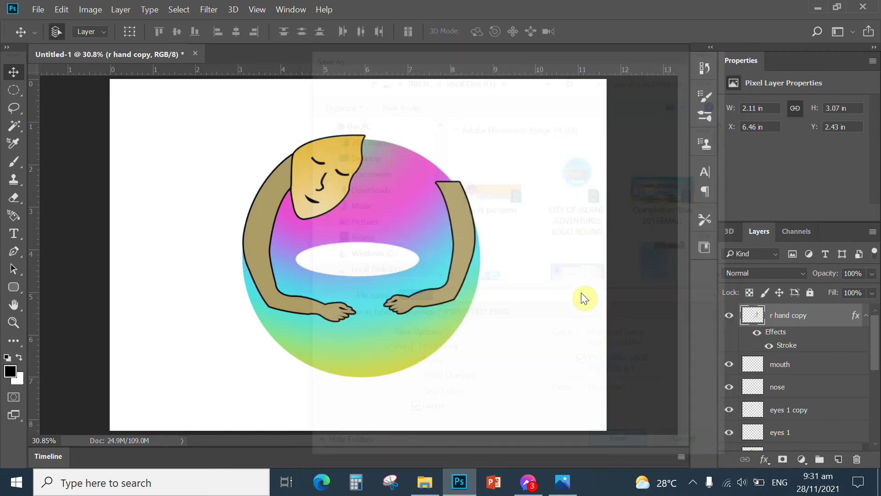
pyautogui.click(599, 130)
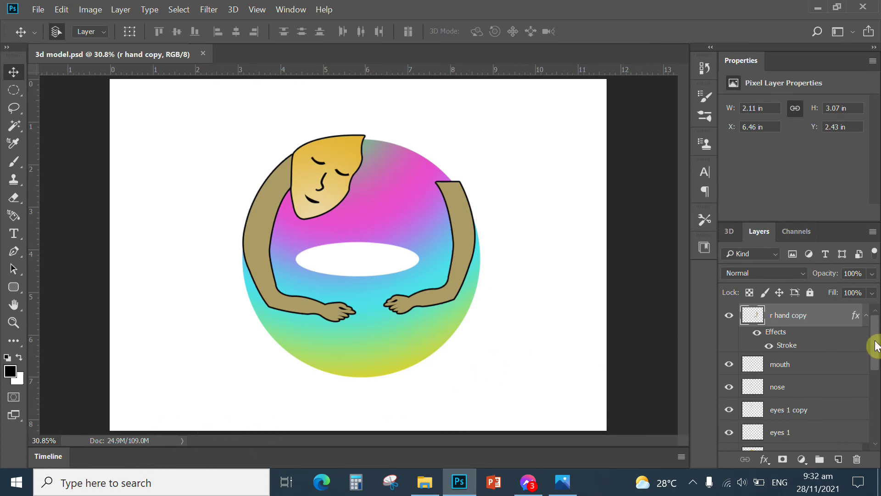
# Try to merge every layer from "r hand copy" down to "Background" into one.
pyautogui.moveTo(875, 337)
pyautogui.mouseDown()
pyautogui.moveTo(875, 436)
pyautogui.moveTo(874, 328)
pyautogui.mouseUp()
pyautogui.moveTo(874, 342); pyautogui.dragTo(857, 436)
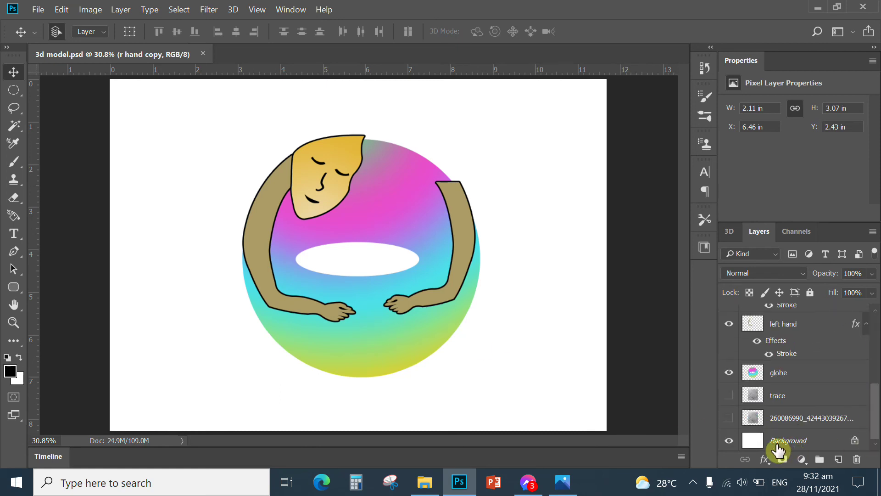
pyautogui.keyDown('shift'); pyautogui.click(753, 443); pyautogui.keyUp('shift')
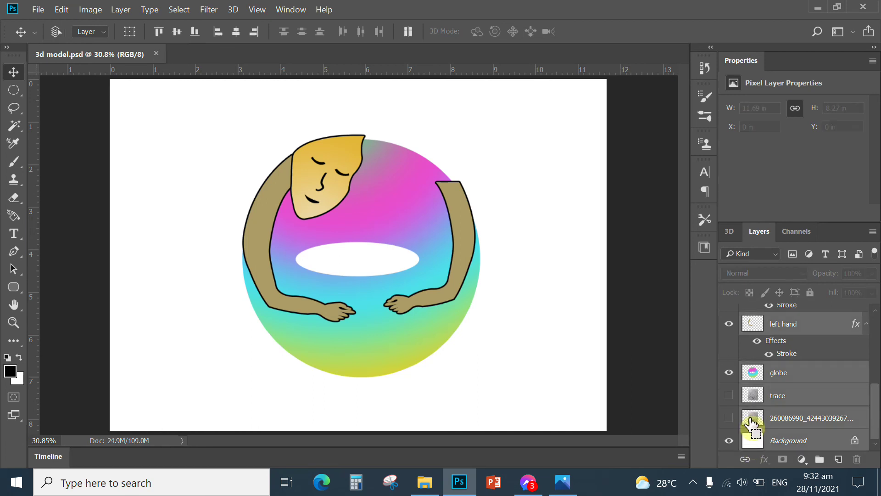
pyautogui.hotkey('ctrl', 'e')
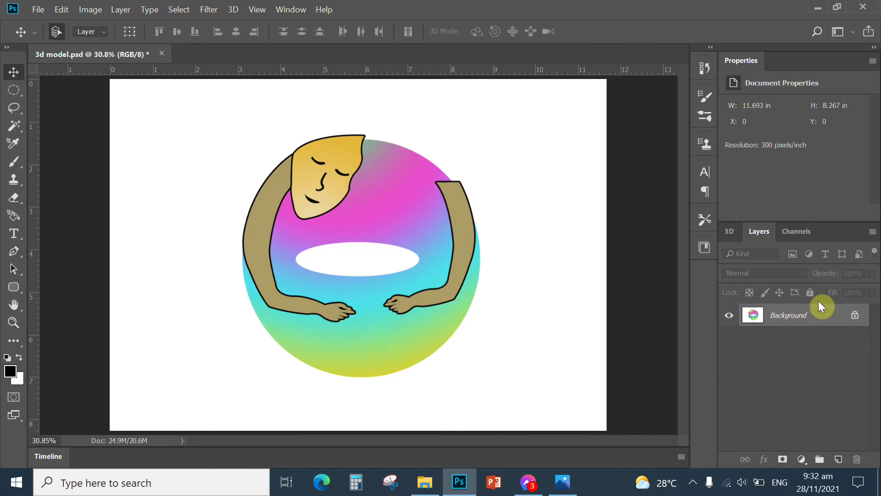
# Convert the merged Background into the regular layer "Layer 0", load its pixels as a selection and deselect.
pyautogui.doubleClick(751, 321)
pyautogui.click(739, 288)
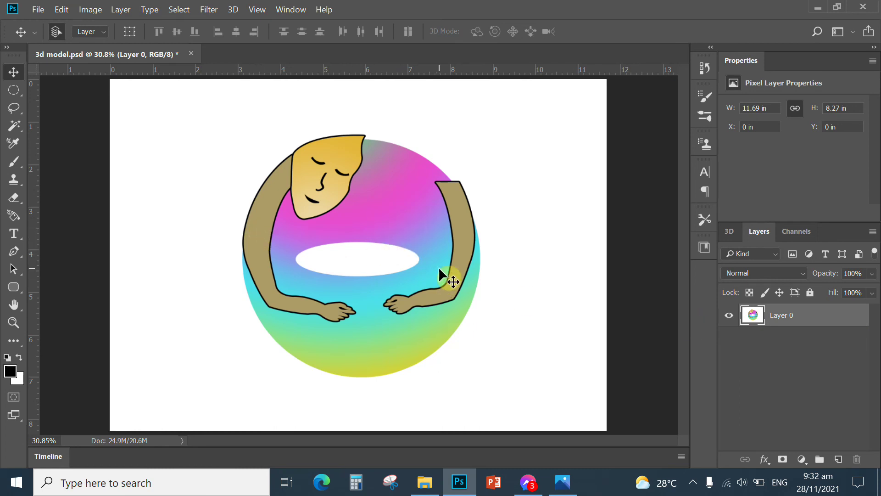
pyautogui.keyDown('ctrl'); pyautogui.click(755, 319); pyautogui.keyUp('ctrl')
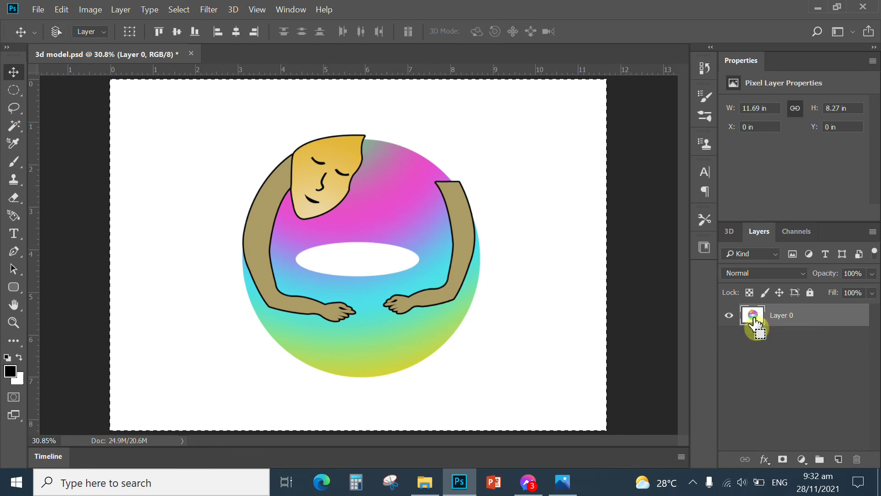
pyautogui.hotkey('ctrl', 'd')
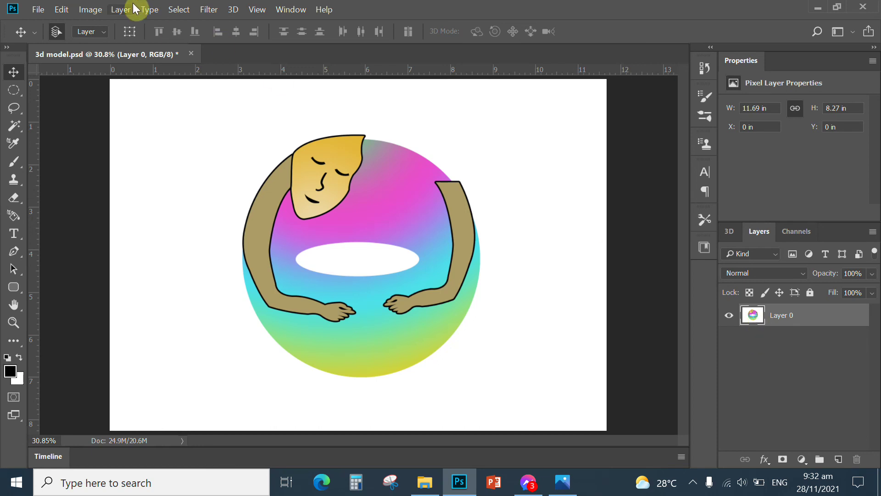
# Step back through the selection, the Background conversion and the layer merge to restore the separate layers.
pyautogui.click(62, 9)
pyautogui.click(90, 46)
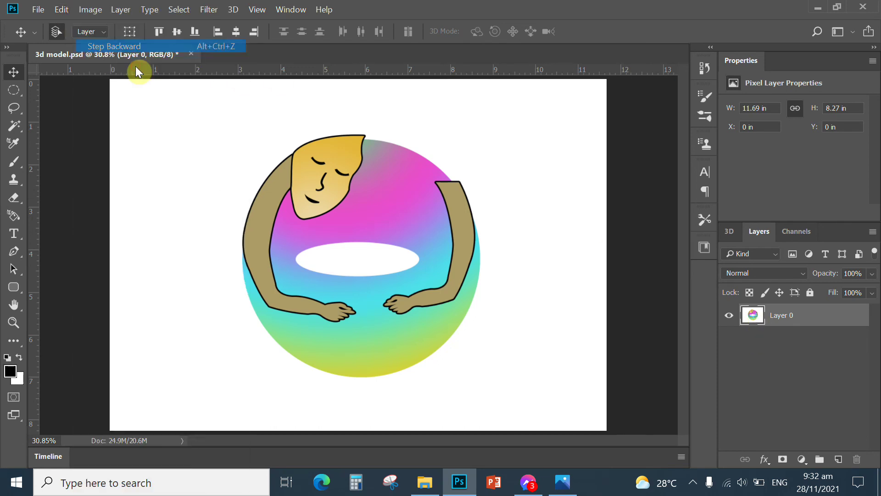
pyautogui.click(62, 9)
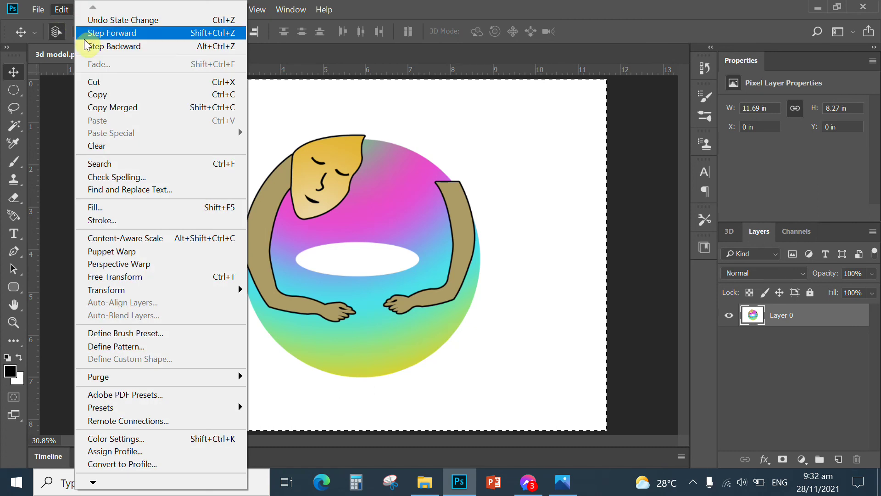
pyautogui.click(87, 44)
pyautogui.click(65, 13)
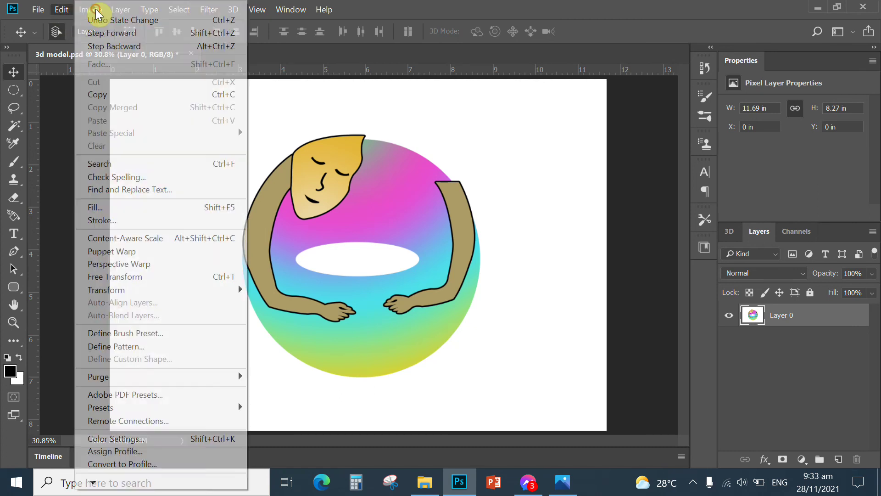
pyautogui.click(82, 40)
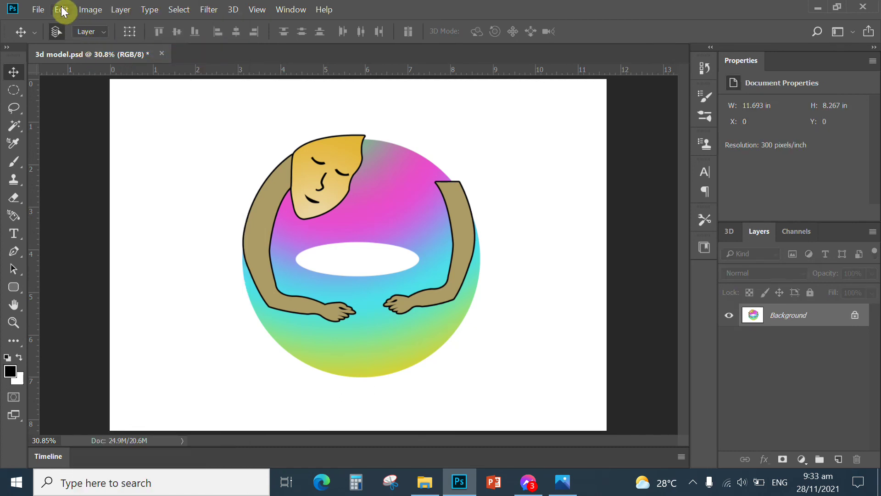
pyautogui.click(69, 10)
pyautogui.click(85, 44)
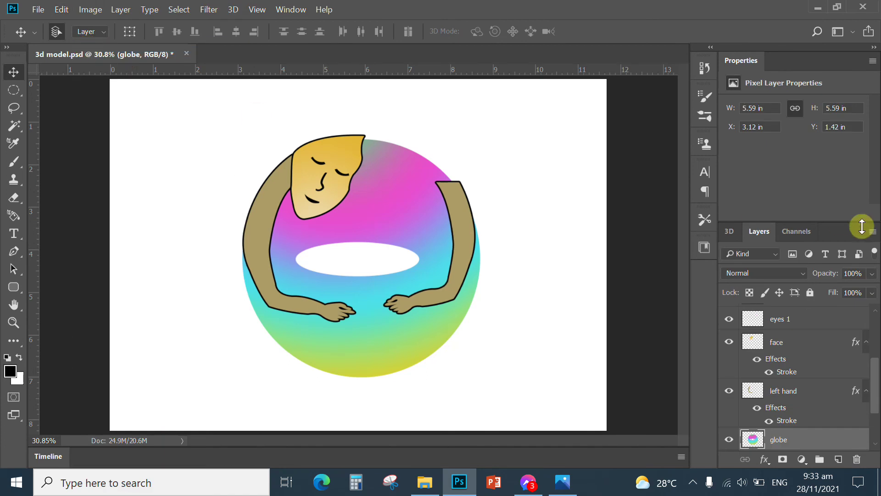
# Delete the white "Background" layer from beneath the artwork.
pyautogui.moveTo(875, 384); pyautogui.dragTo(876, 425)
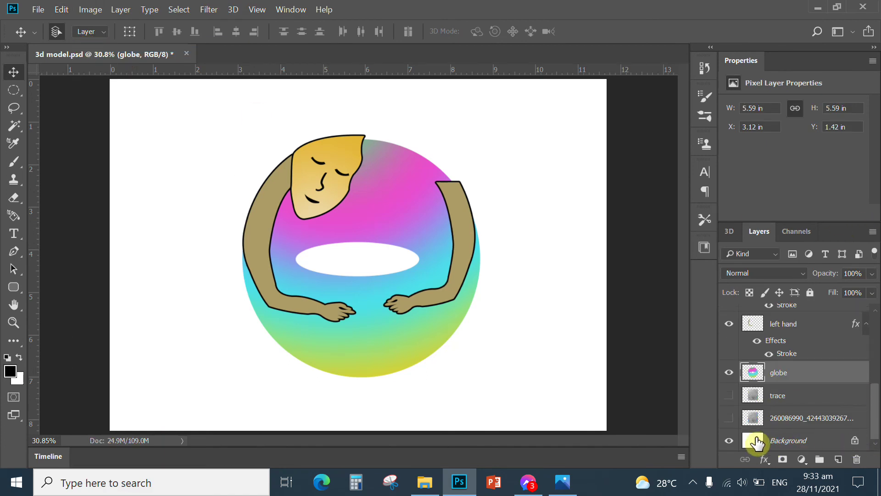
pyautogui.click(765, 441)
pyautogui.click(857, 459)
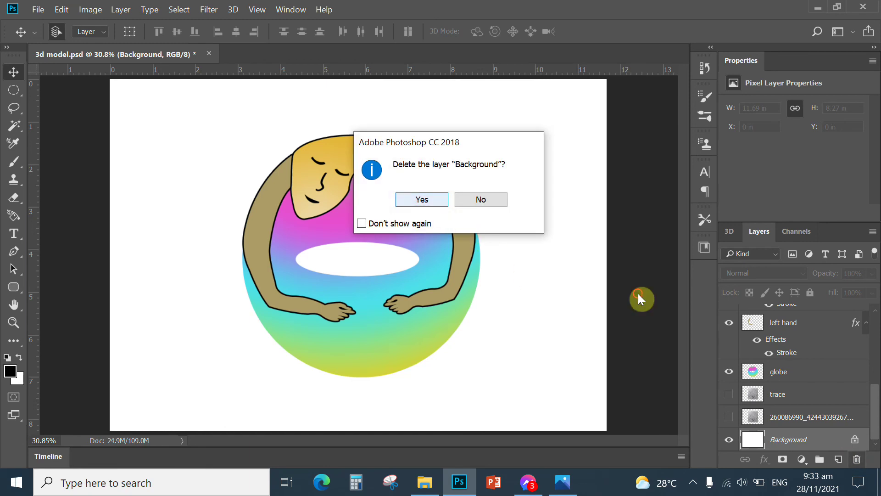
pyautogui.press('Return')
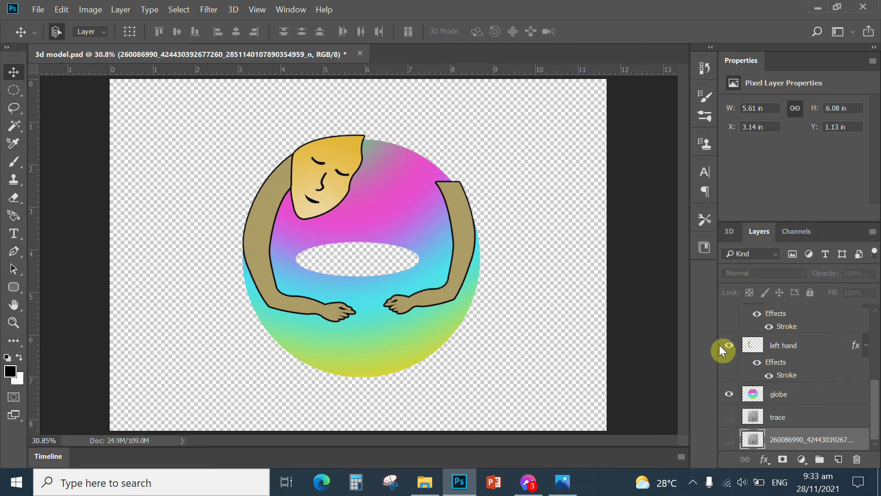
# Merge all layers from "r hand copy" down to the hidden sketch image at the bottom of the stack into one.
pyautogui.scroll(5, 803, 390)
pyautogui.click(759, 329)
pyautogui.moveTo(875, 360); pyautogui.dragTo(875, 419)
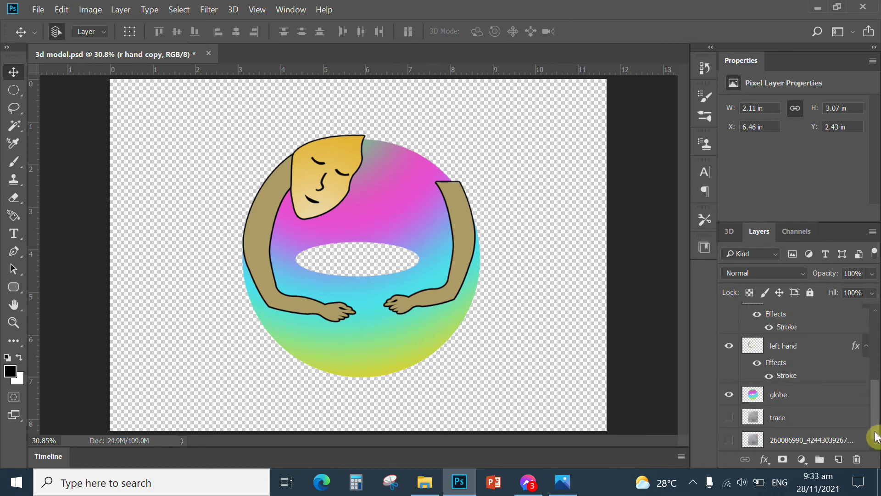
pyautogui.keyDown('shift'); pyautogui.click(758, 442); pyautogui.keyUp('shift')
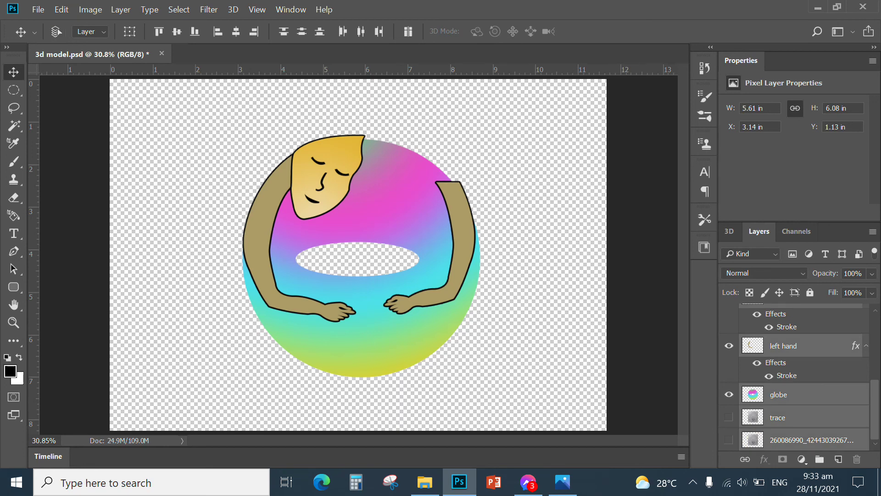
pyautogui.hotkey('ctrl', 'e')
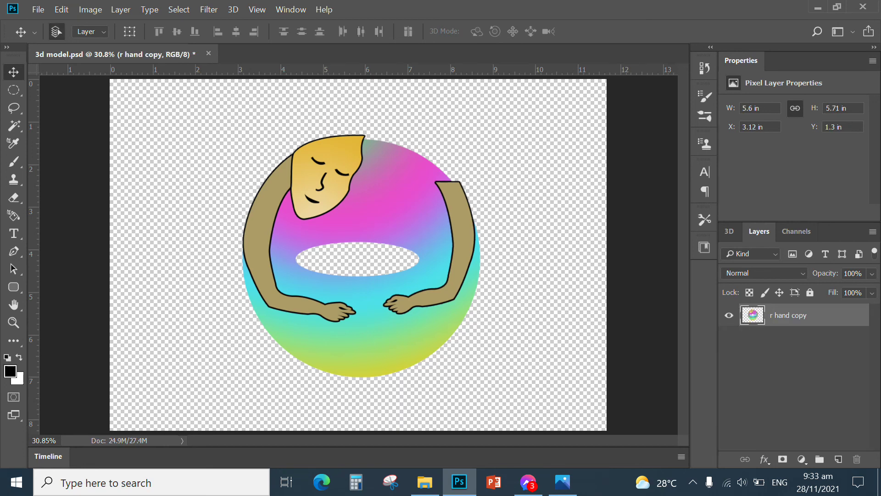
# Load the merged "r hand copy" layer's outline as a selection and make a work path from it with a 2.0-pixel tolerance.
pyautogui.keyDown('ctrl'); pyautogui.click(755, 317); pyautogui.keyUp('ctrl')
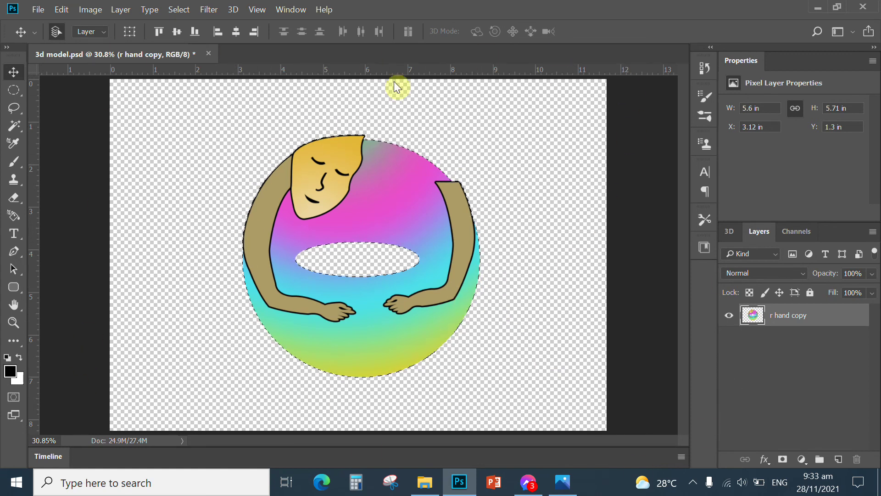
pyautogui.rightClick(26, 97)
pyautogui.click(49, 92)
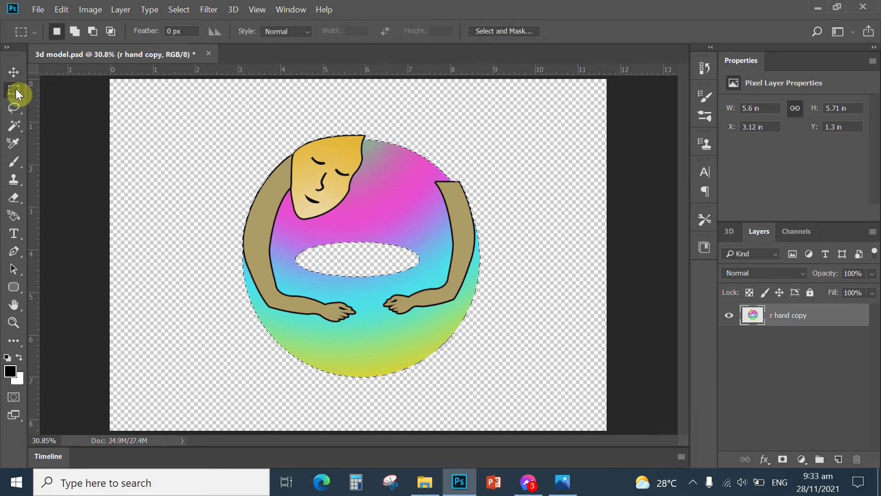
pyautogui.rightClick(554, 305)
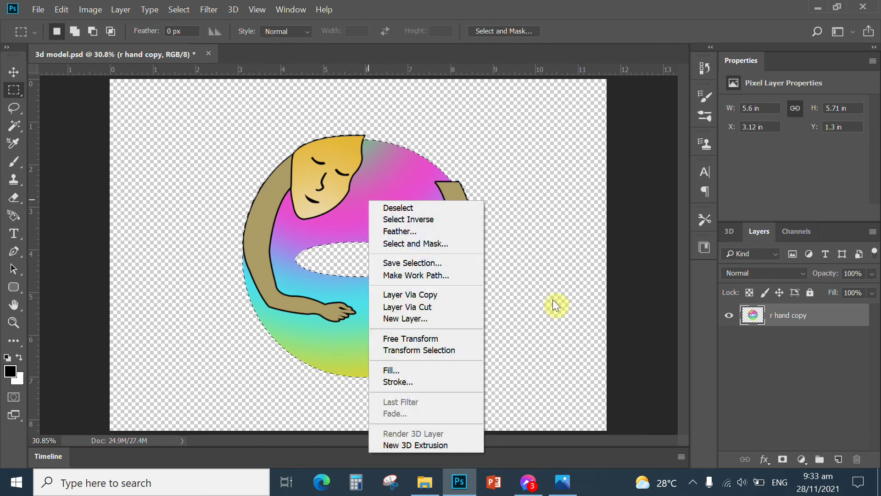
pyautogui.click(418, 275)
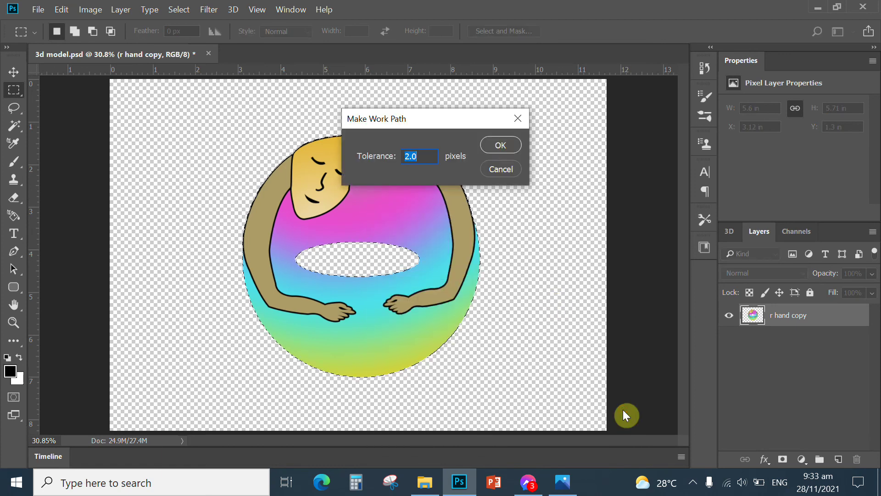
pyautogui.click(501, 144)
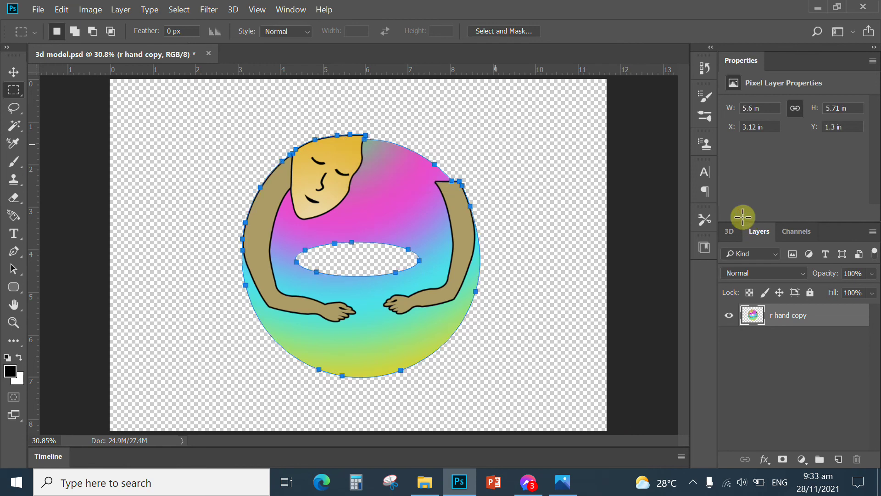
# Create a 3D extrusion from the "r hand copy" layer and rotate the object to expose its extruded side.
pyautogui.click(235, 10)
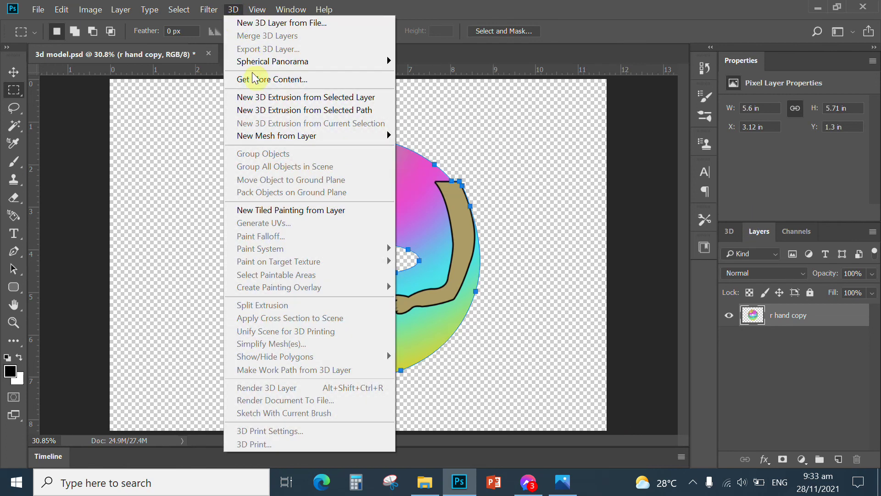
pyautogui.click(264, 96)
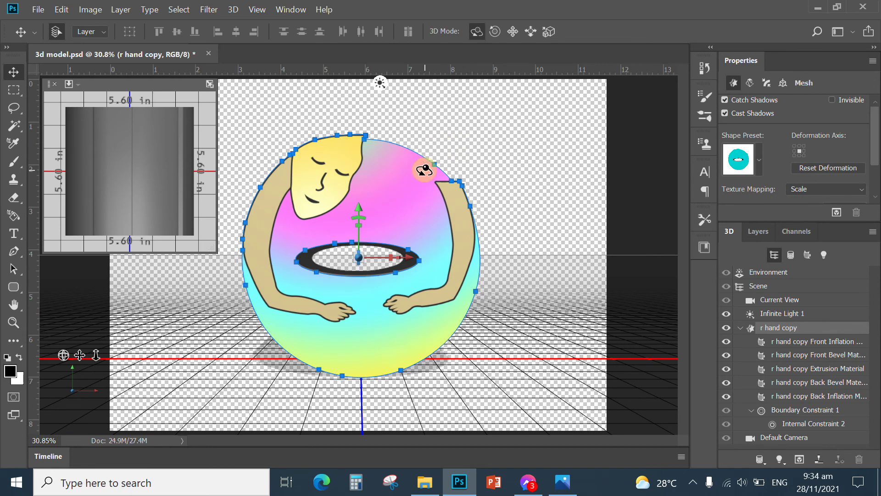
pyautogui.moveTo(423, 168); pyautogui.dragTo(450, 179)
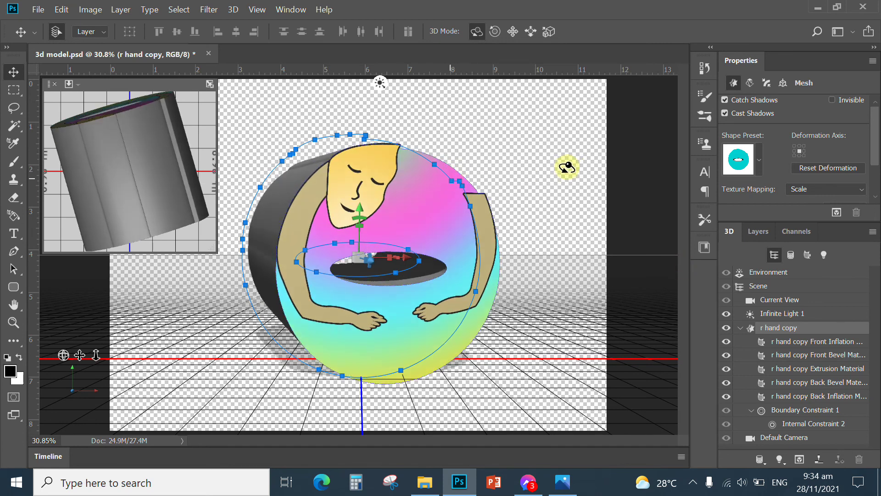